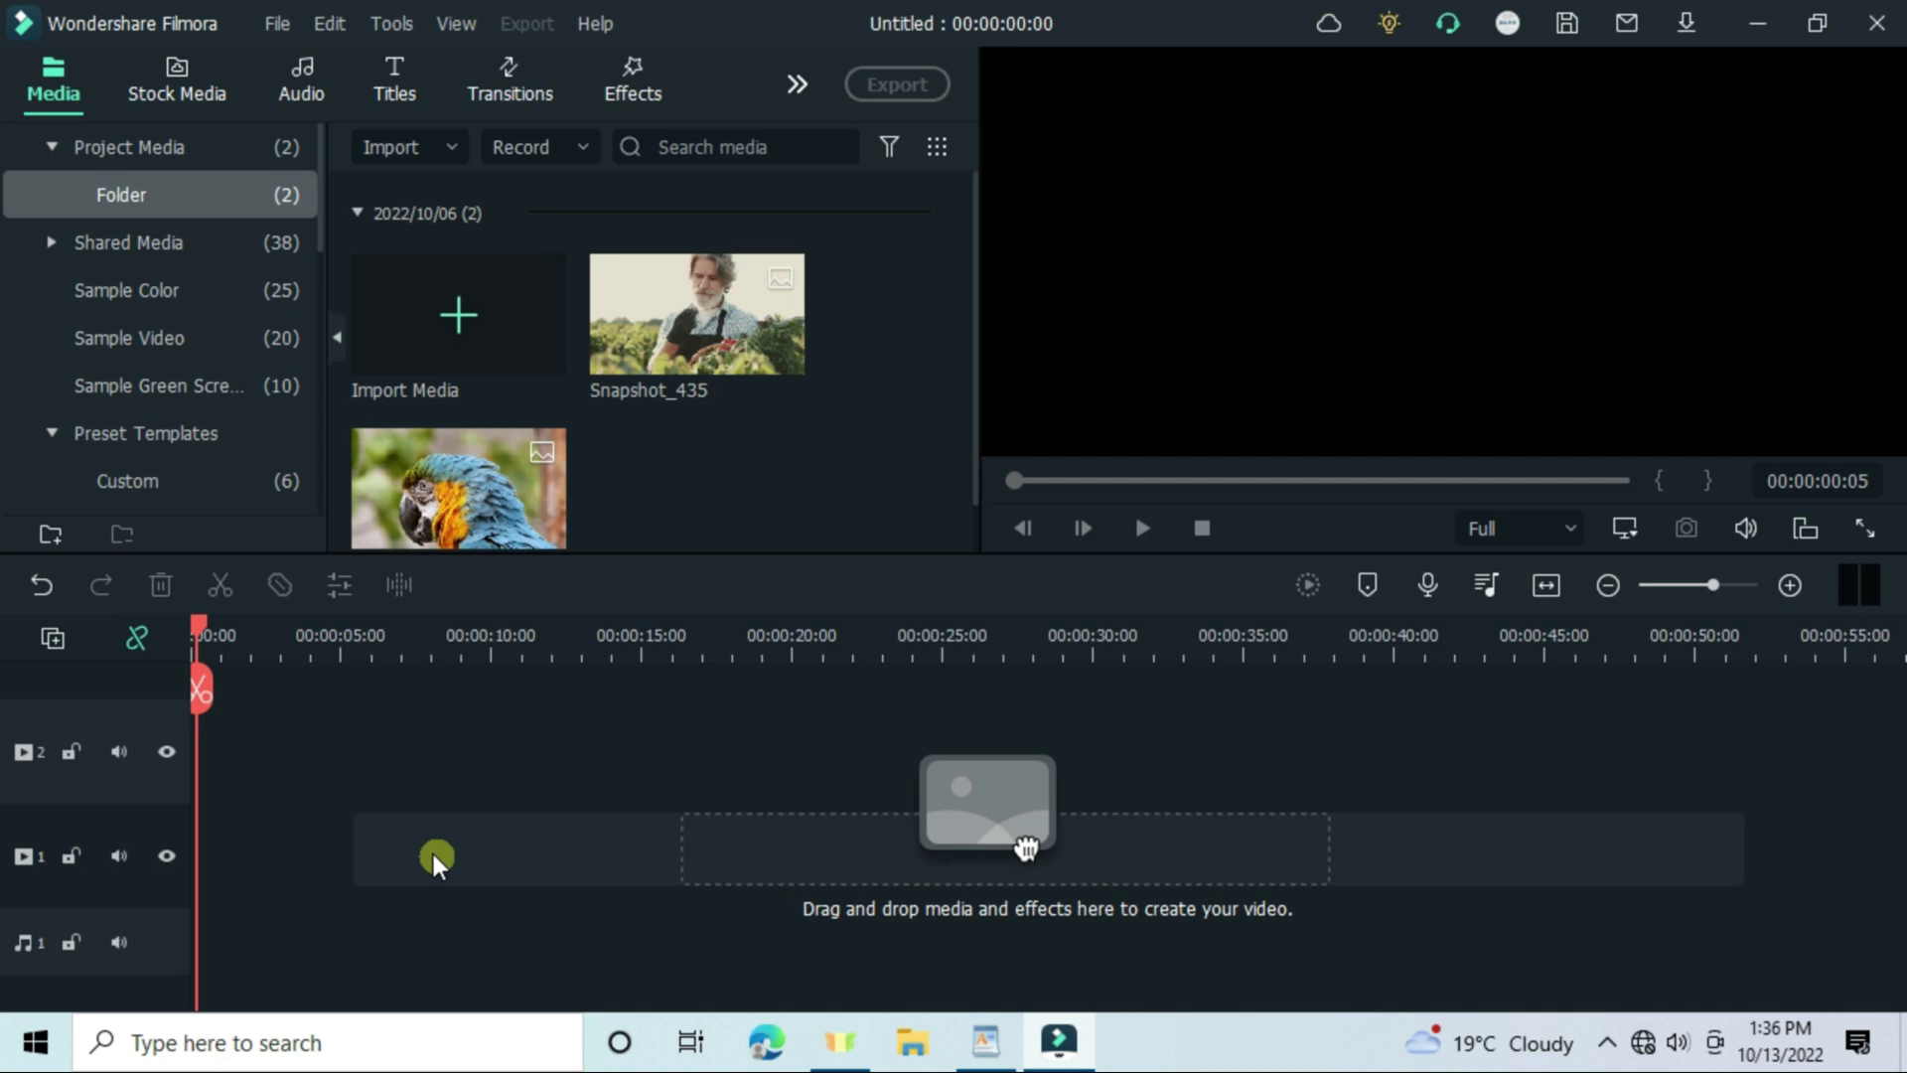
# - Place Snapshot_435 on the timeline with Snapshot_436 following it, and put the Snapshot_436 parrot clip on the track directly below
pyautogui.moveTo(647, 303); pyautogui.dragTo(196, 758)
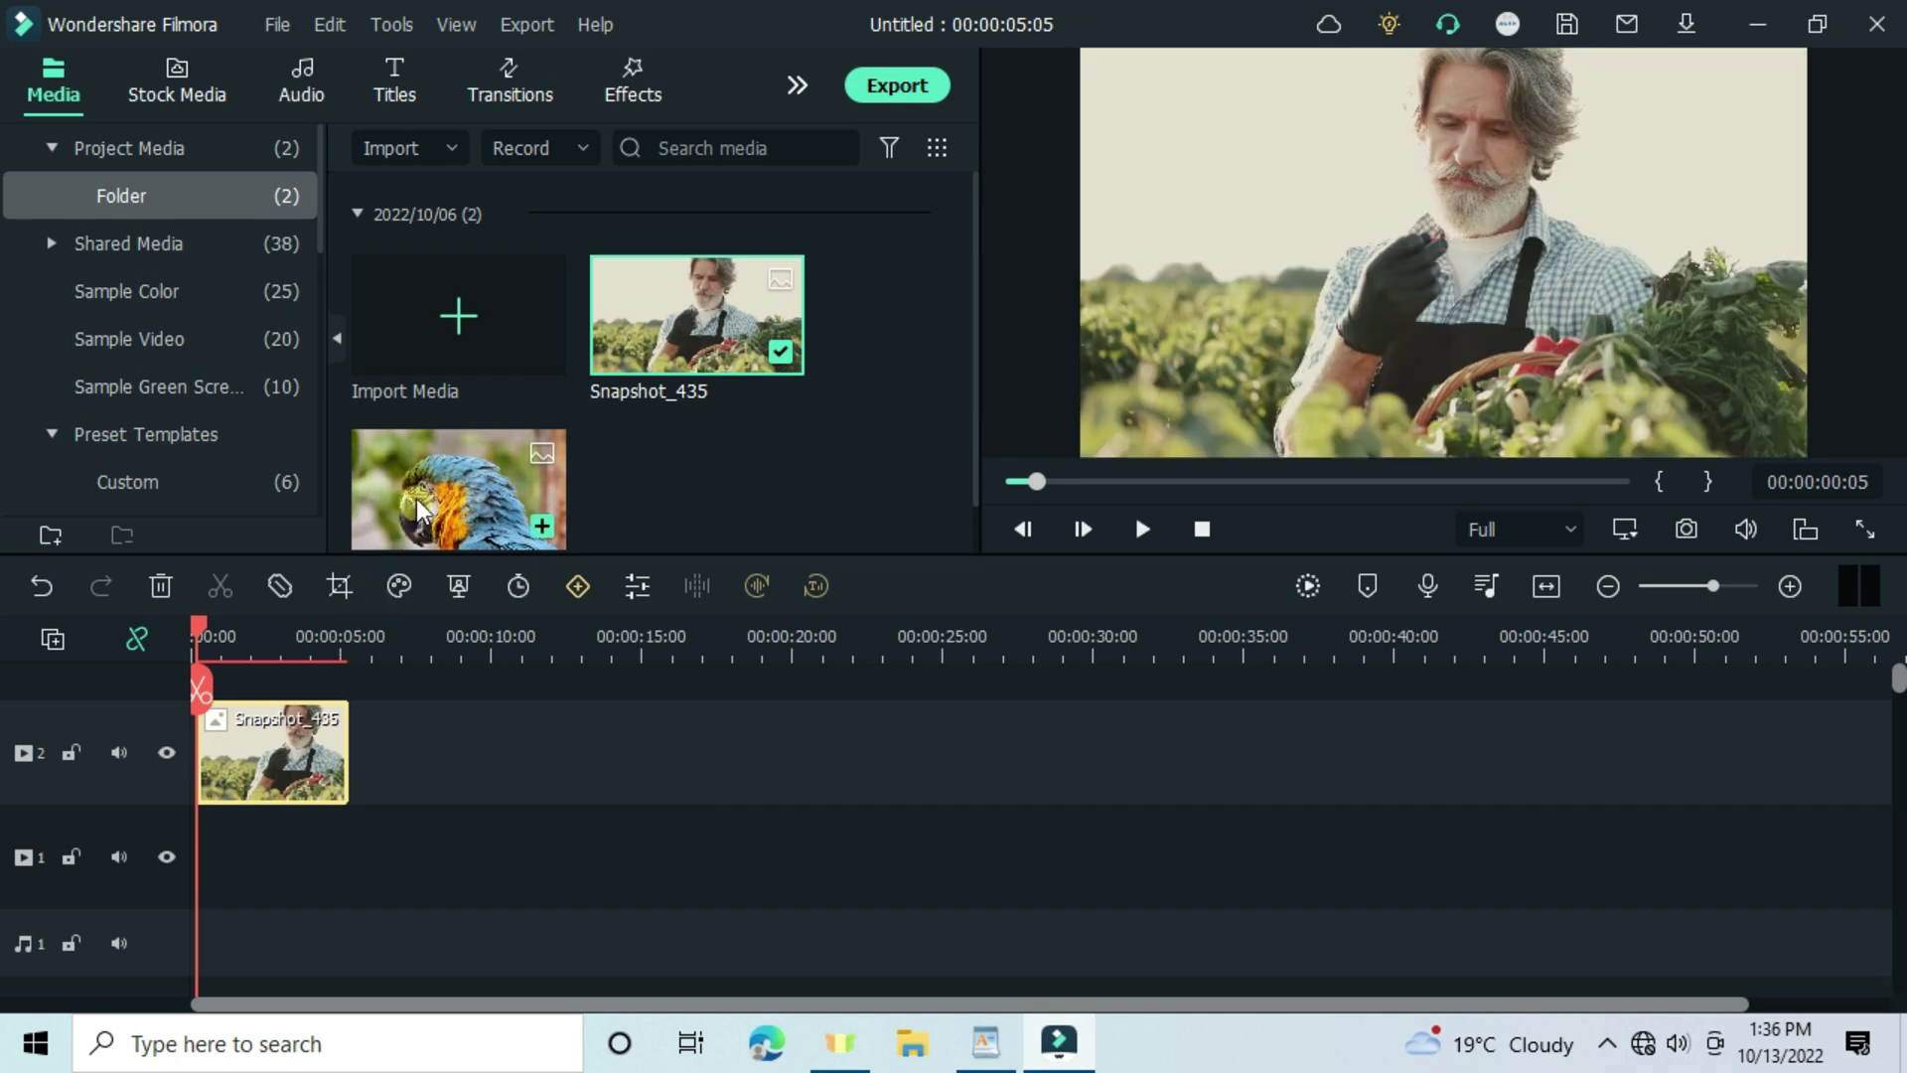
pyautogui.moveTo(417, 511); pyautogui.dragTo(357, 755)
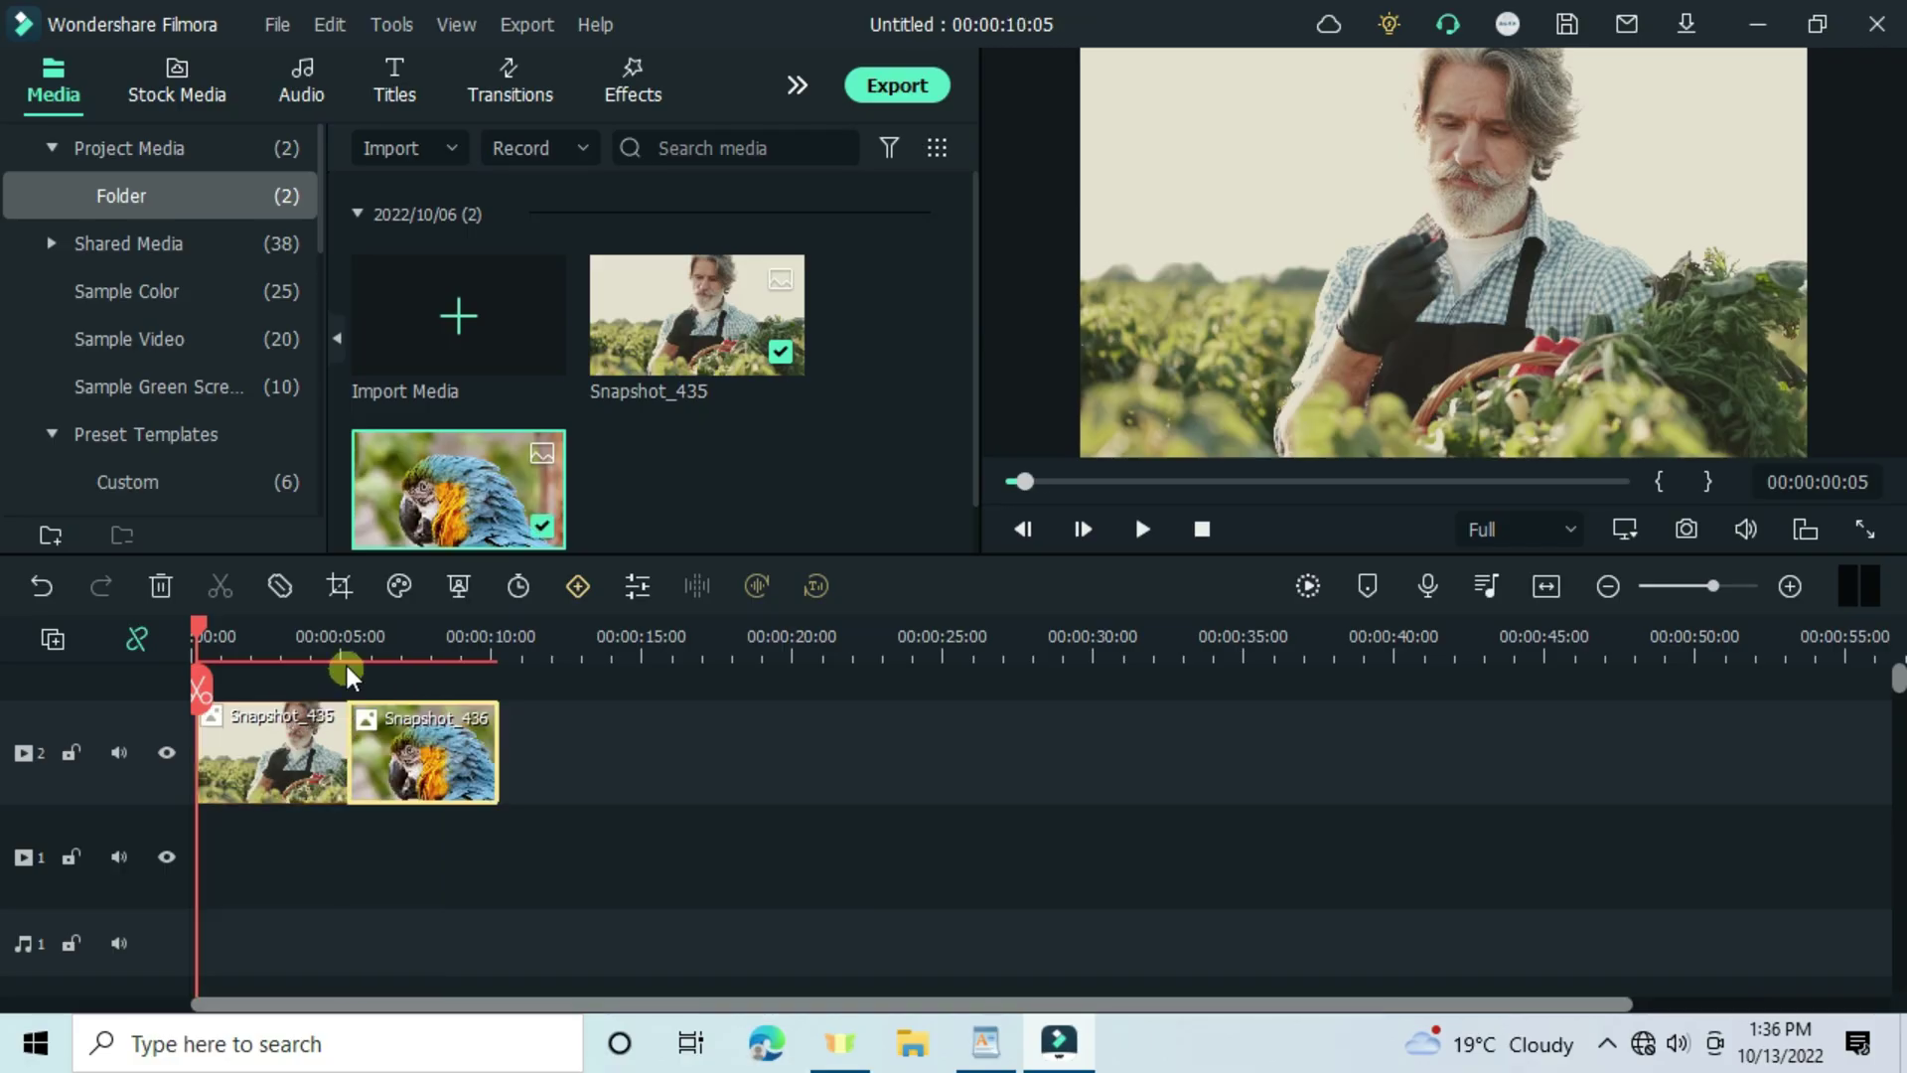
pyautogui.click(334, 643)
pyautogui.moveTo(295, 644); pyautogui.dragTo(626, 656)
pyautogui.click(613, 745)
pyautogui.click(618, 755)
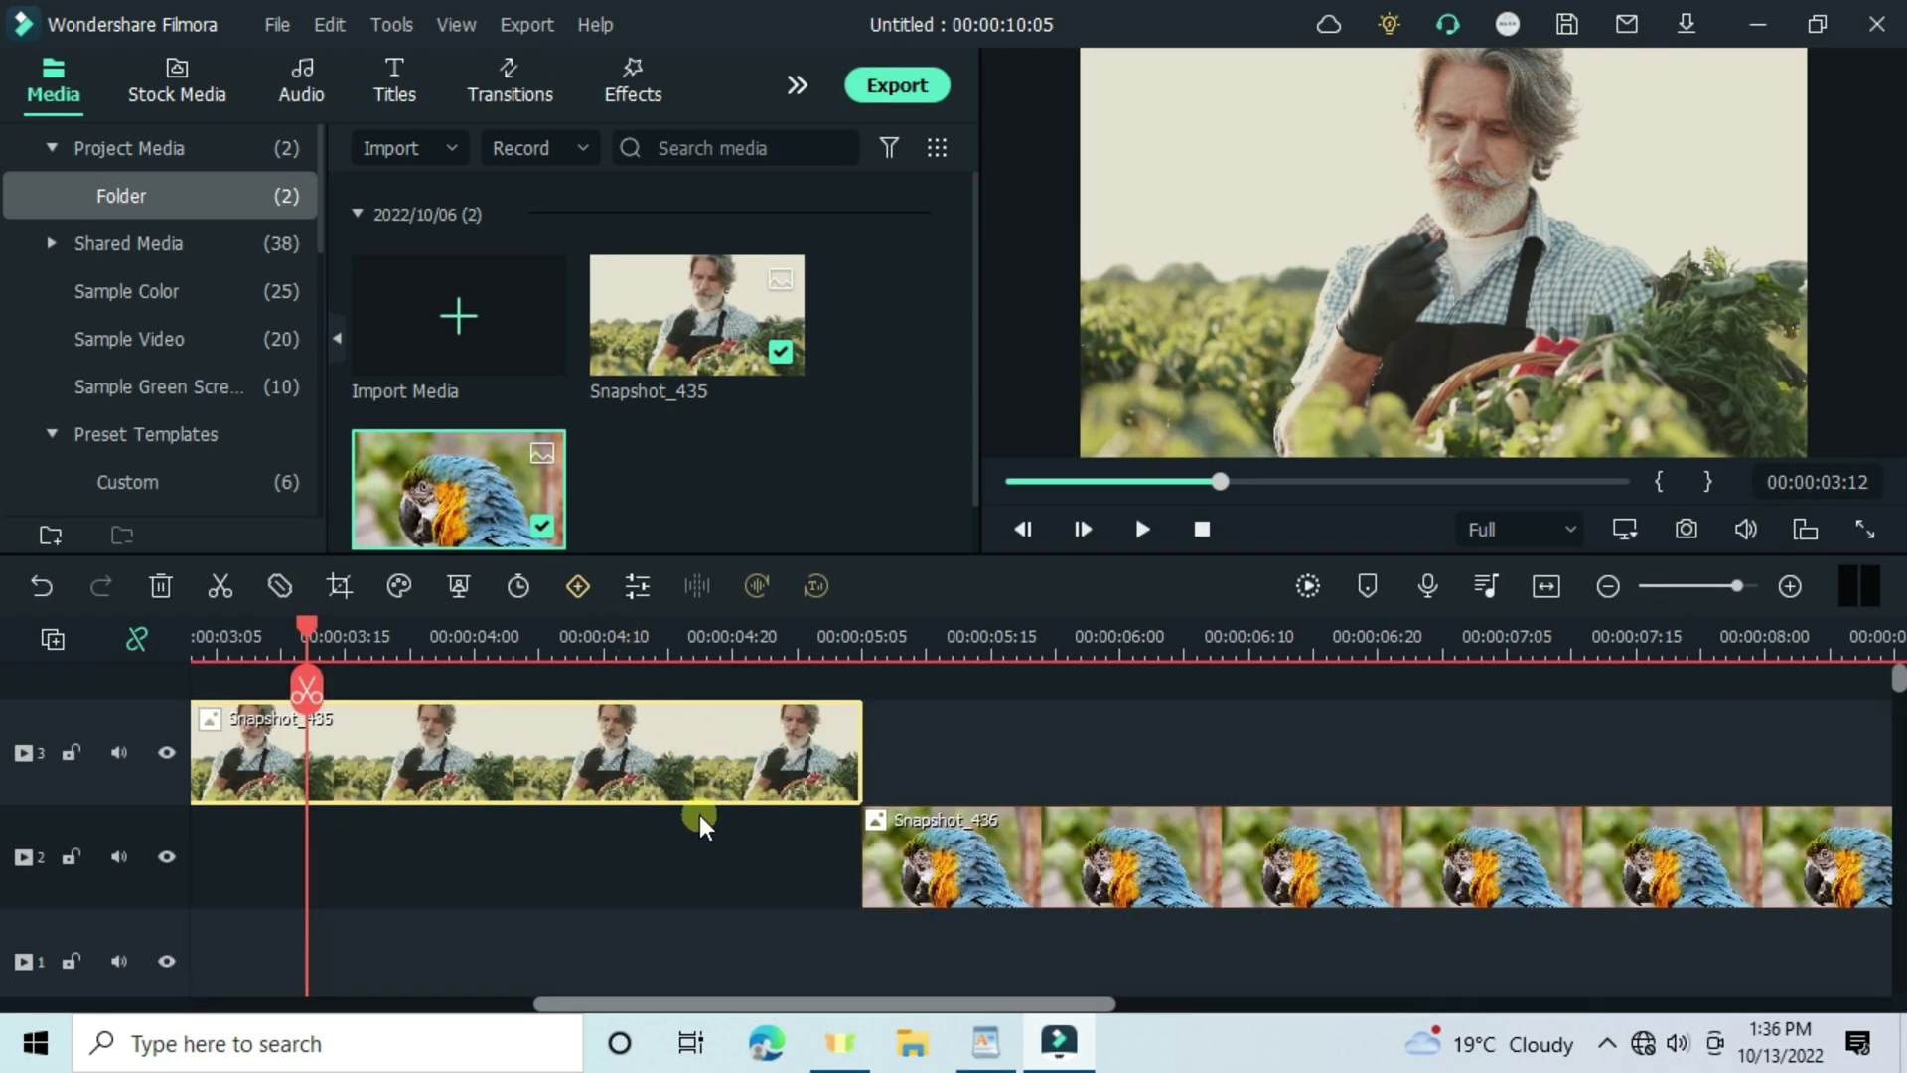
# - Mark the Snapshot_435 clip at 00:00:04:18 and shift the Snapshot_436 clip so it starts at that marker
pyautogui.click(859, 652)
pyautogui.moveTo(809, 686); pyautogui.dragTo(750, 760)
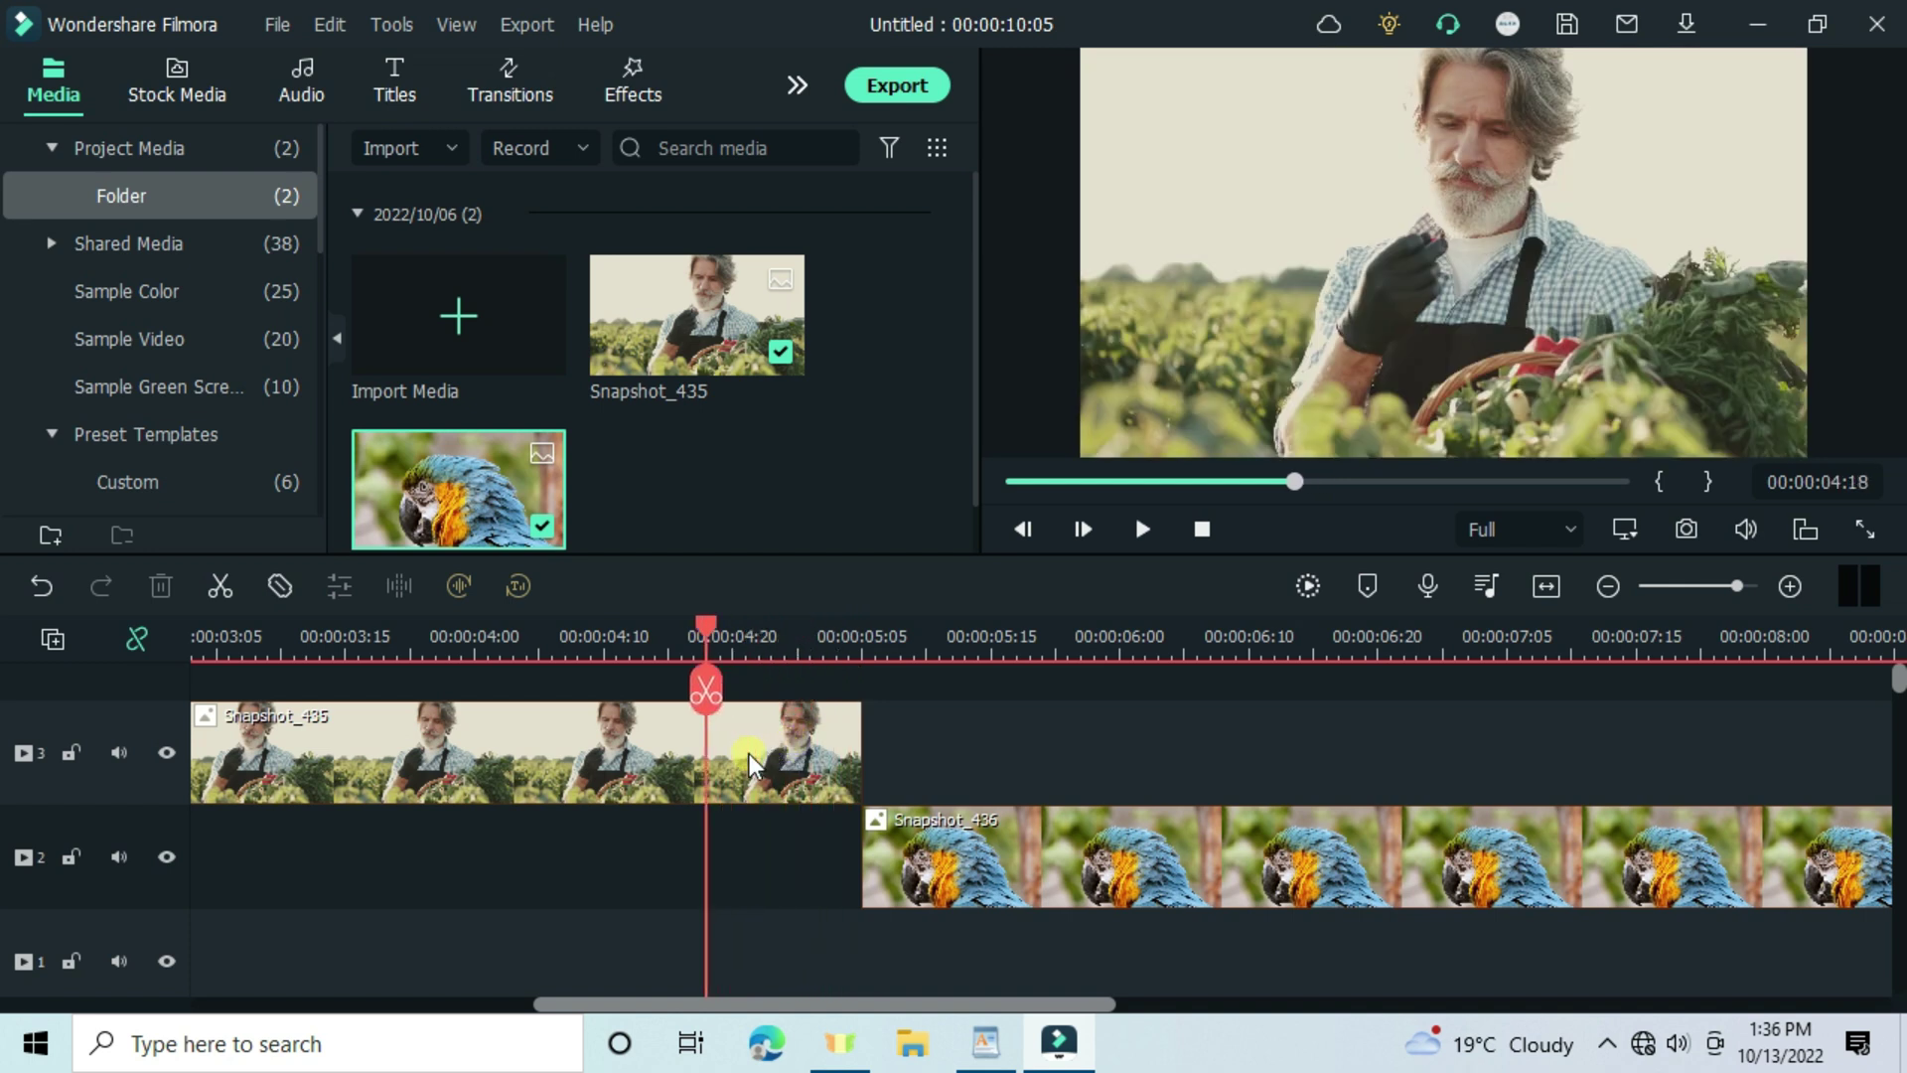
pyautogui.click(750, 760)
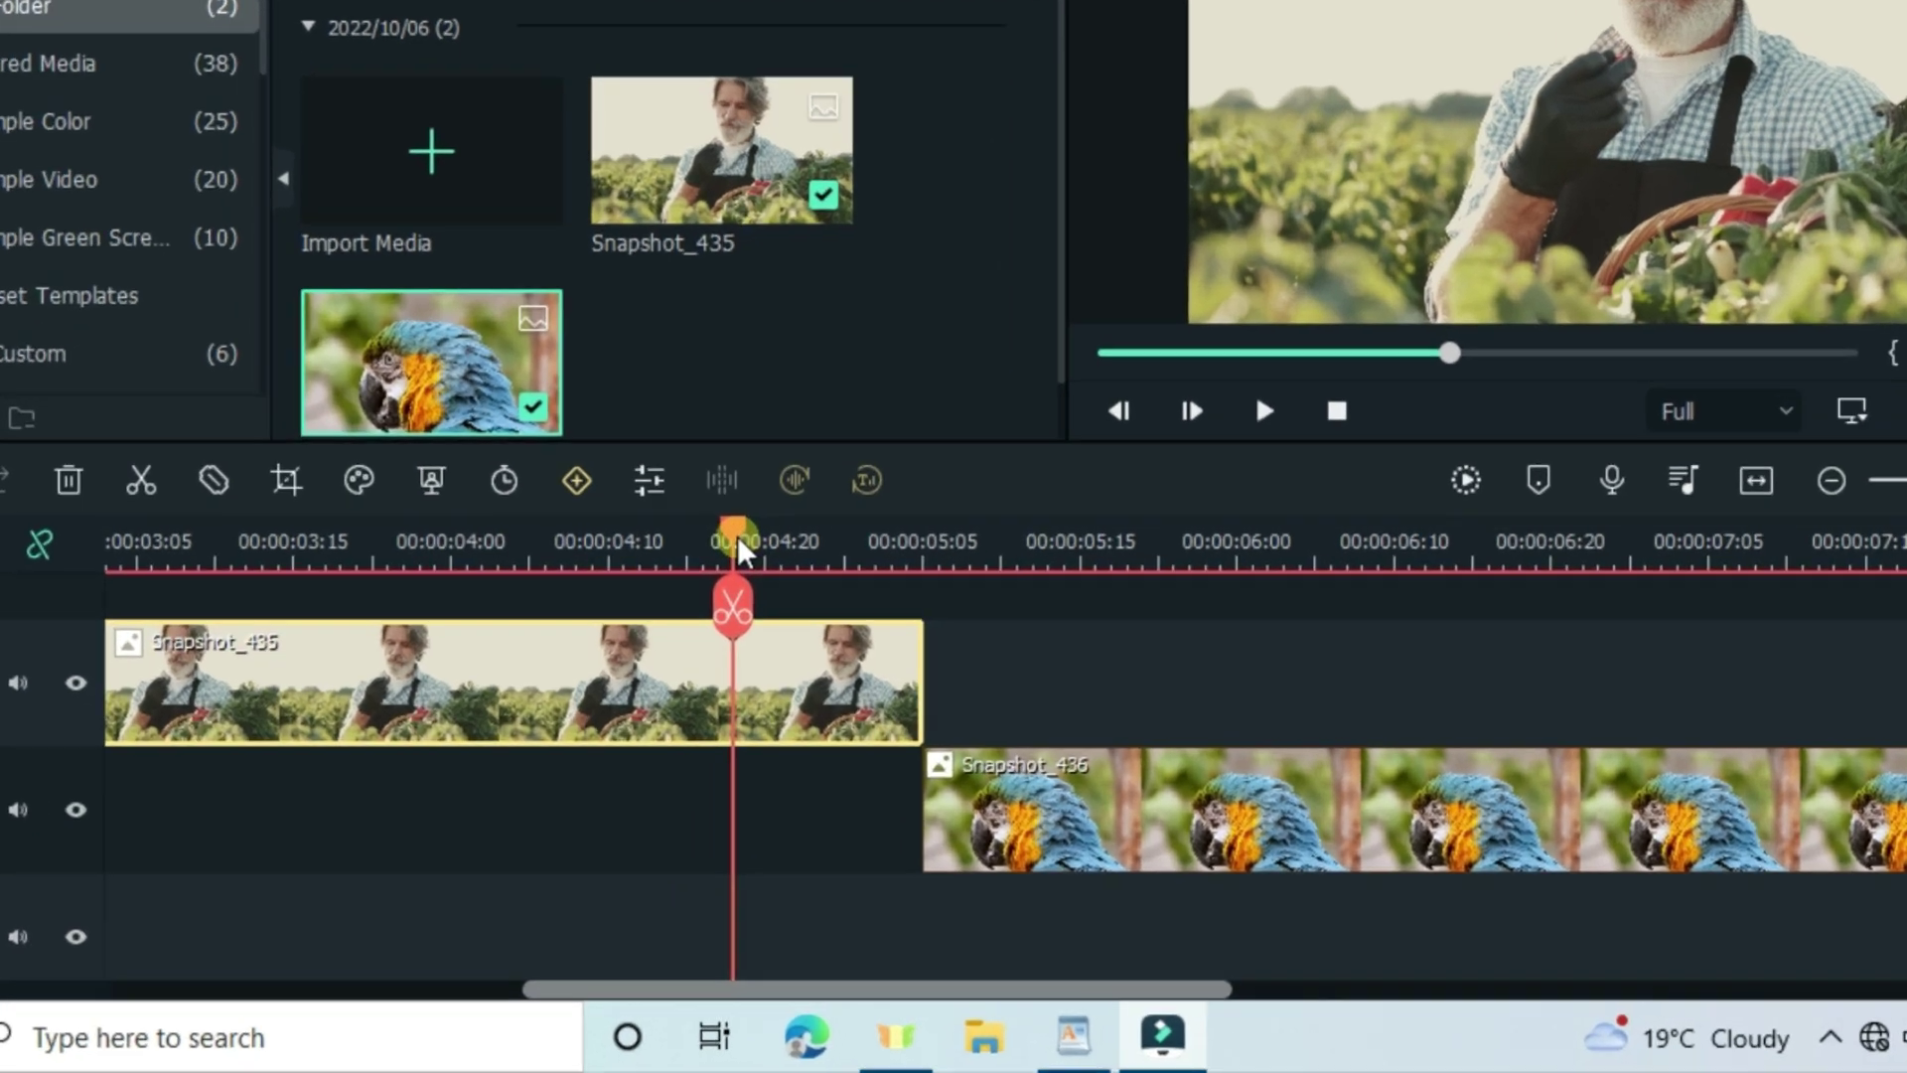
pyautogui.moveTo(708, 623); pyautogui.dragTo(783, 644)
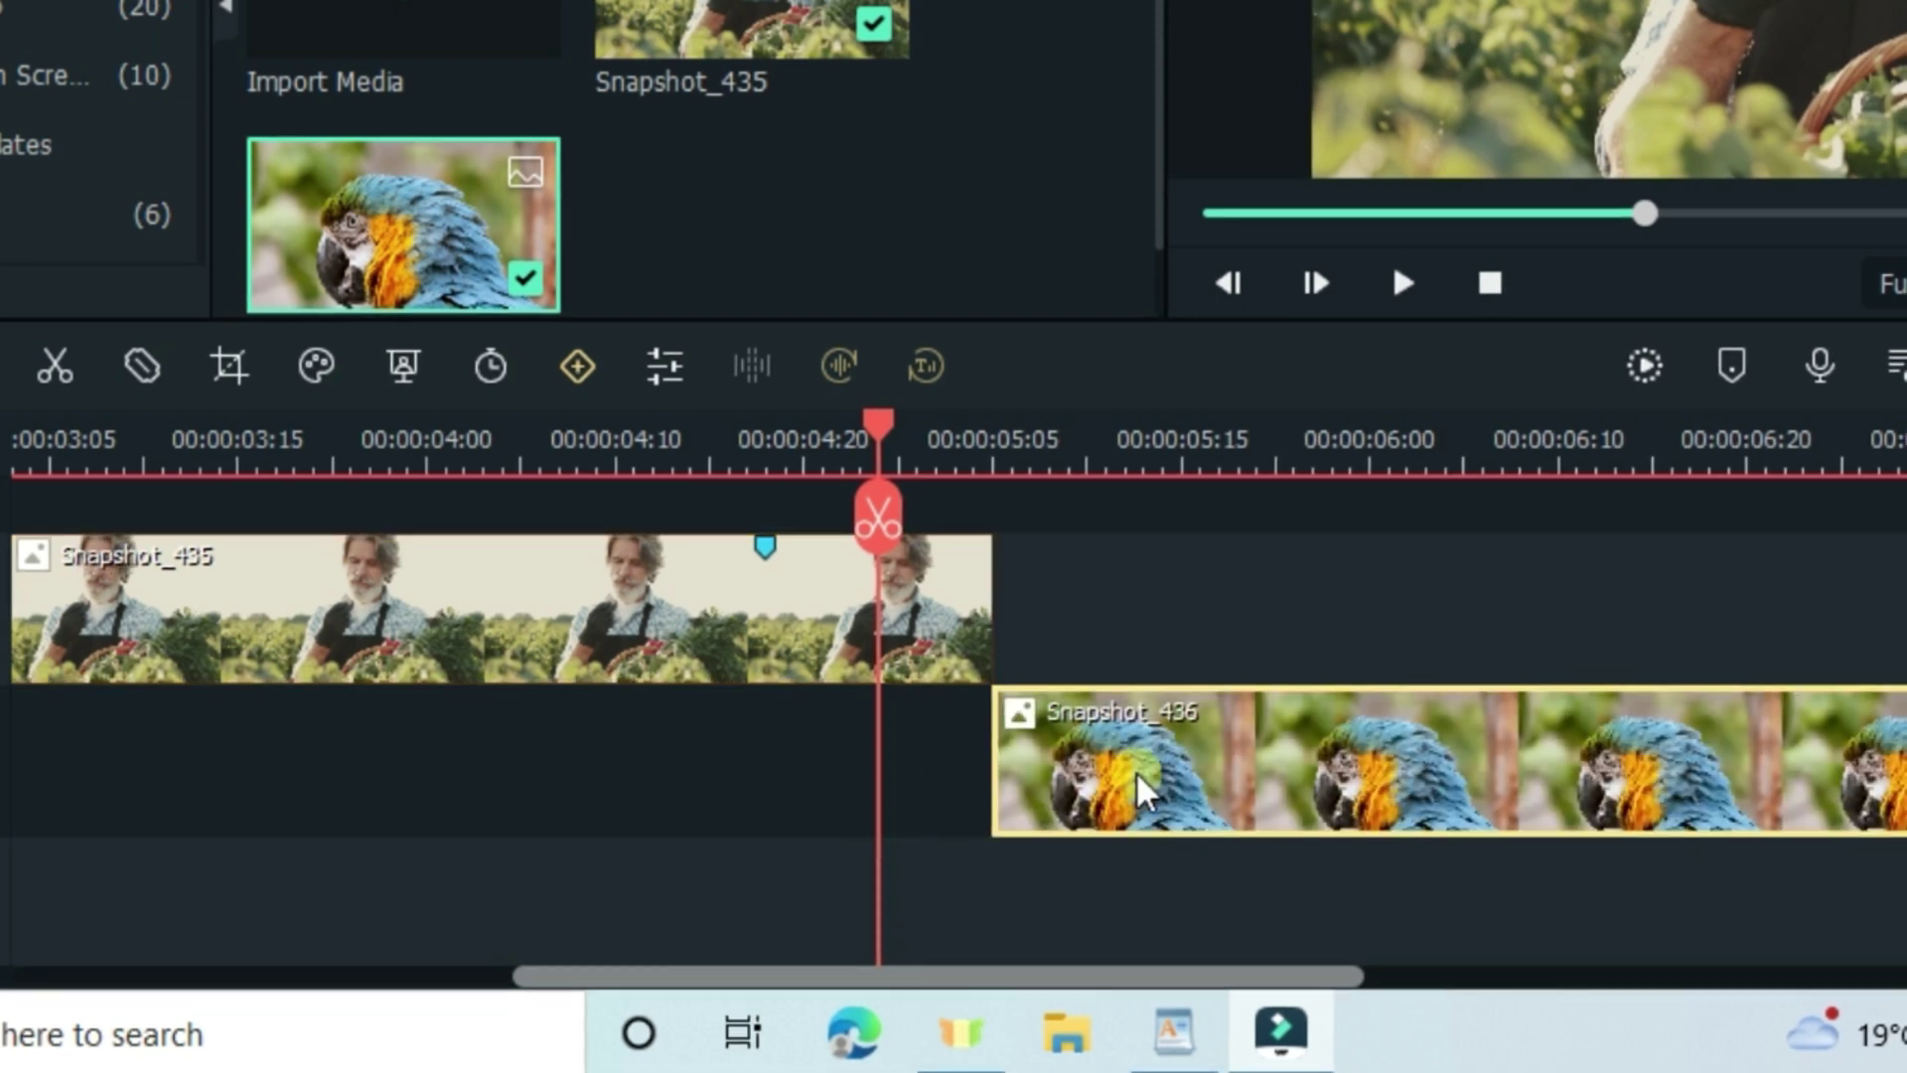
pyautogui.moveTo(1135, 771); pyautogui.dragTo(863, 753)
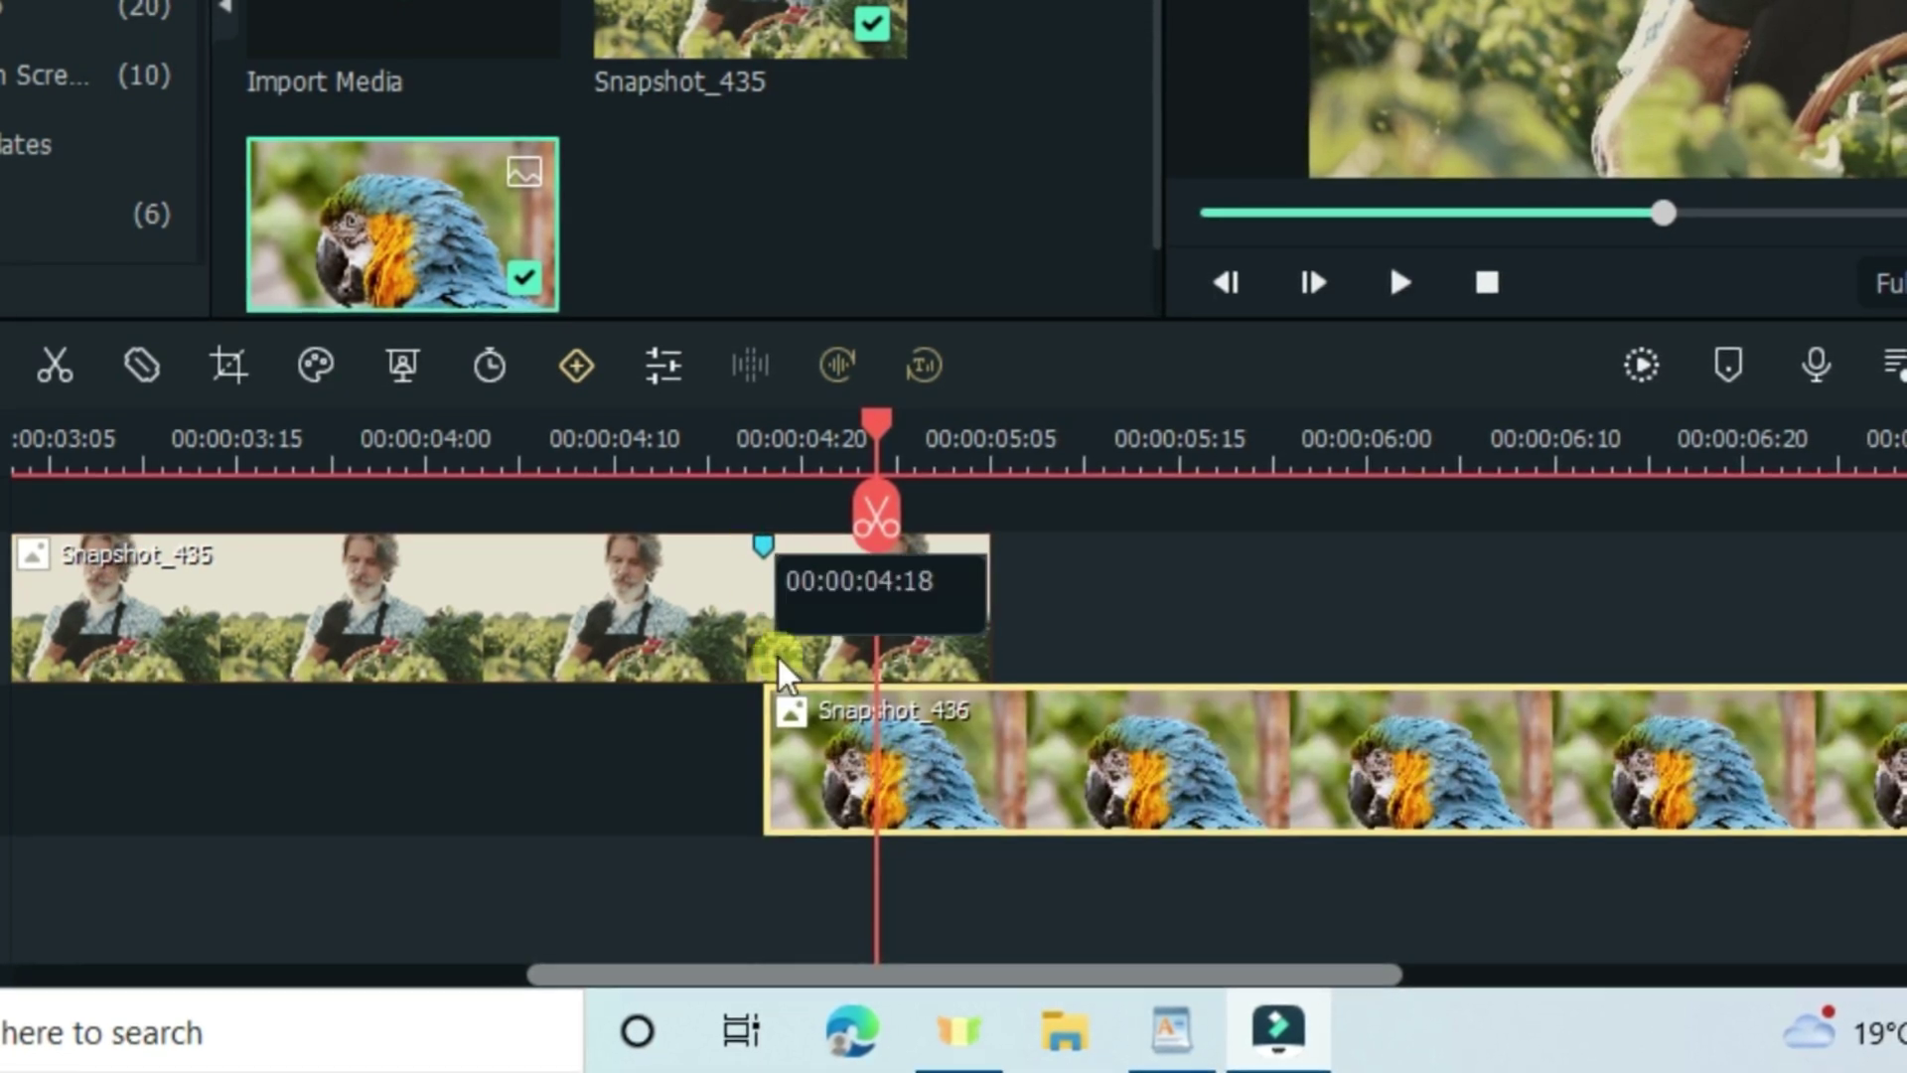
# - Split the Snapshot_435 clip at its marker, where the parrot clip begins
pyautogui.click(765, 437)
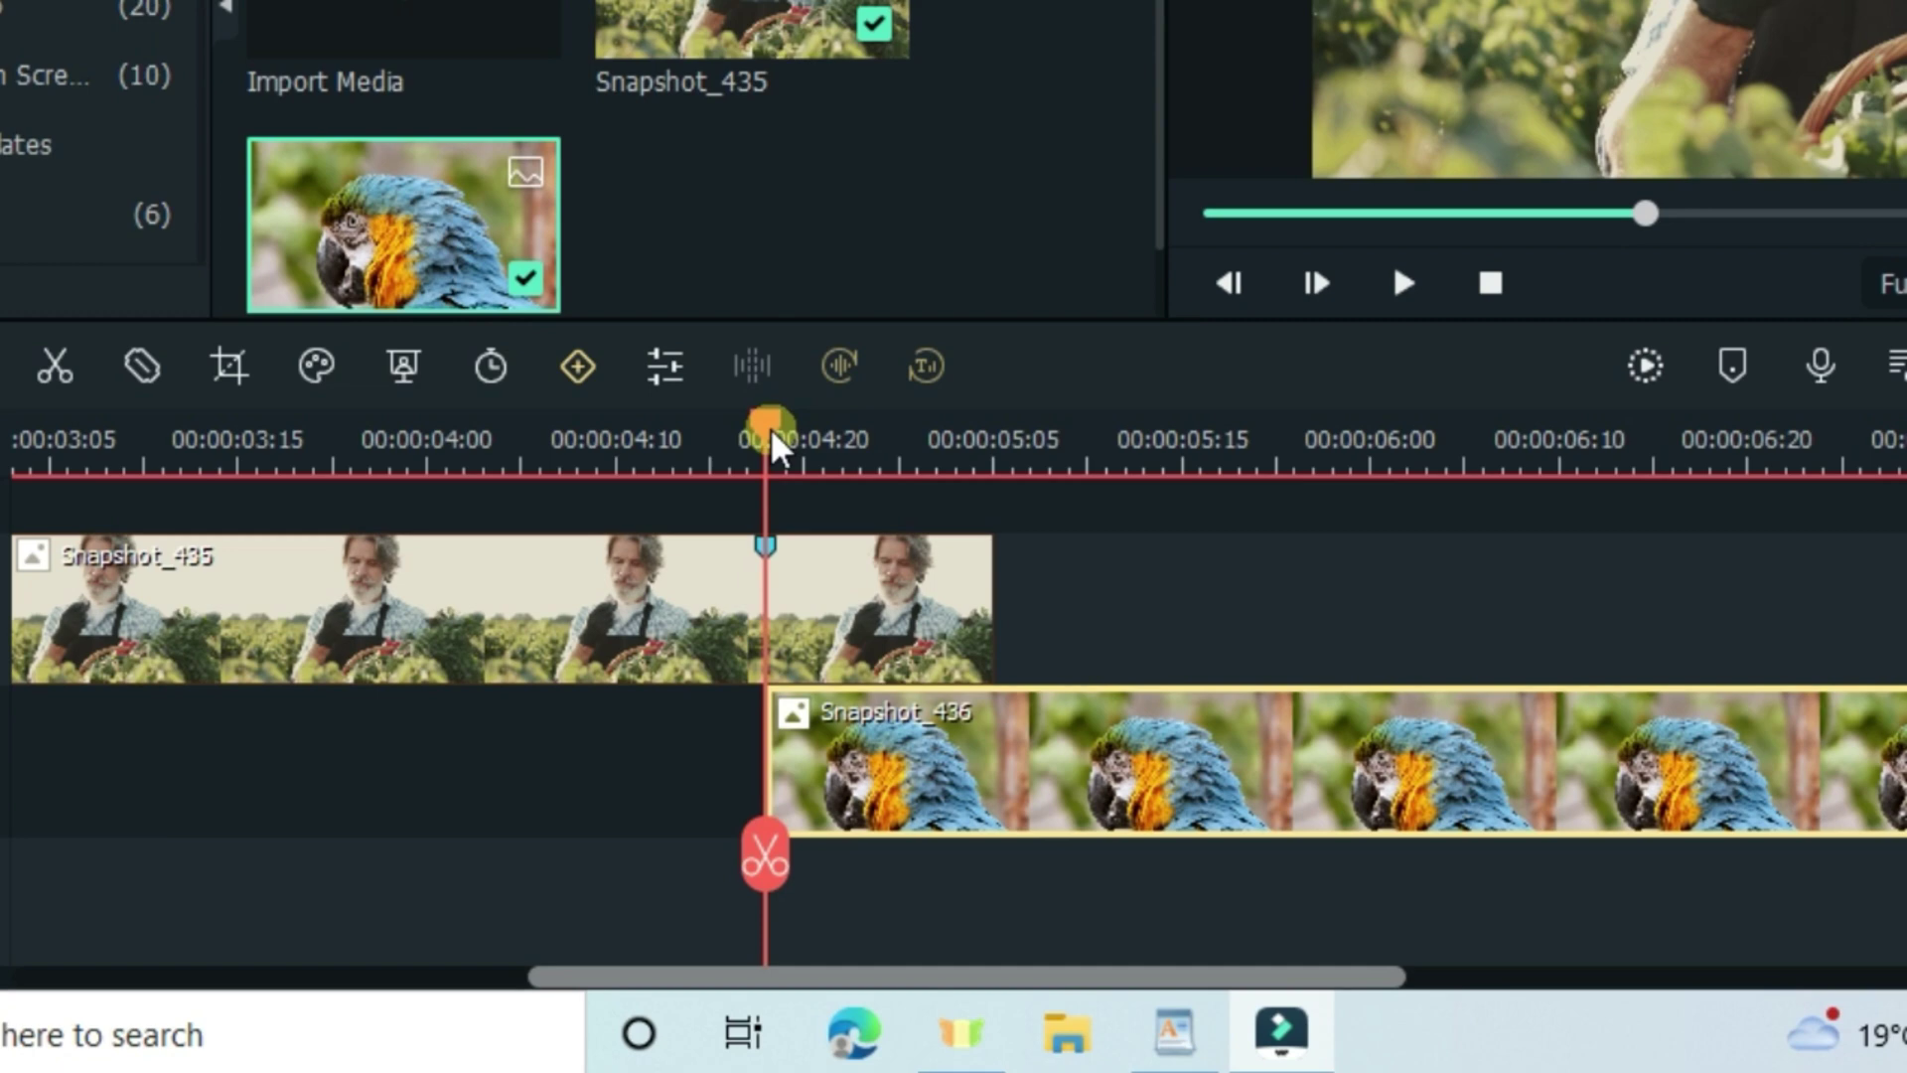
pyautogui.click(885, 629)
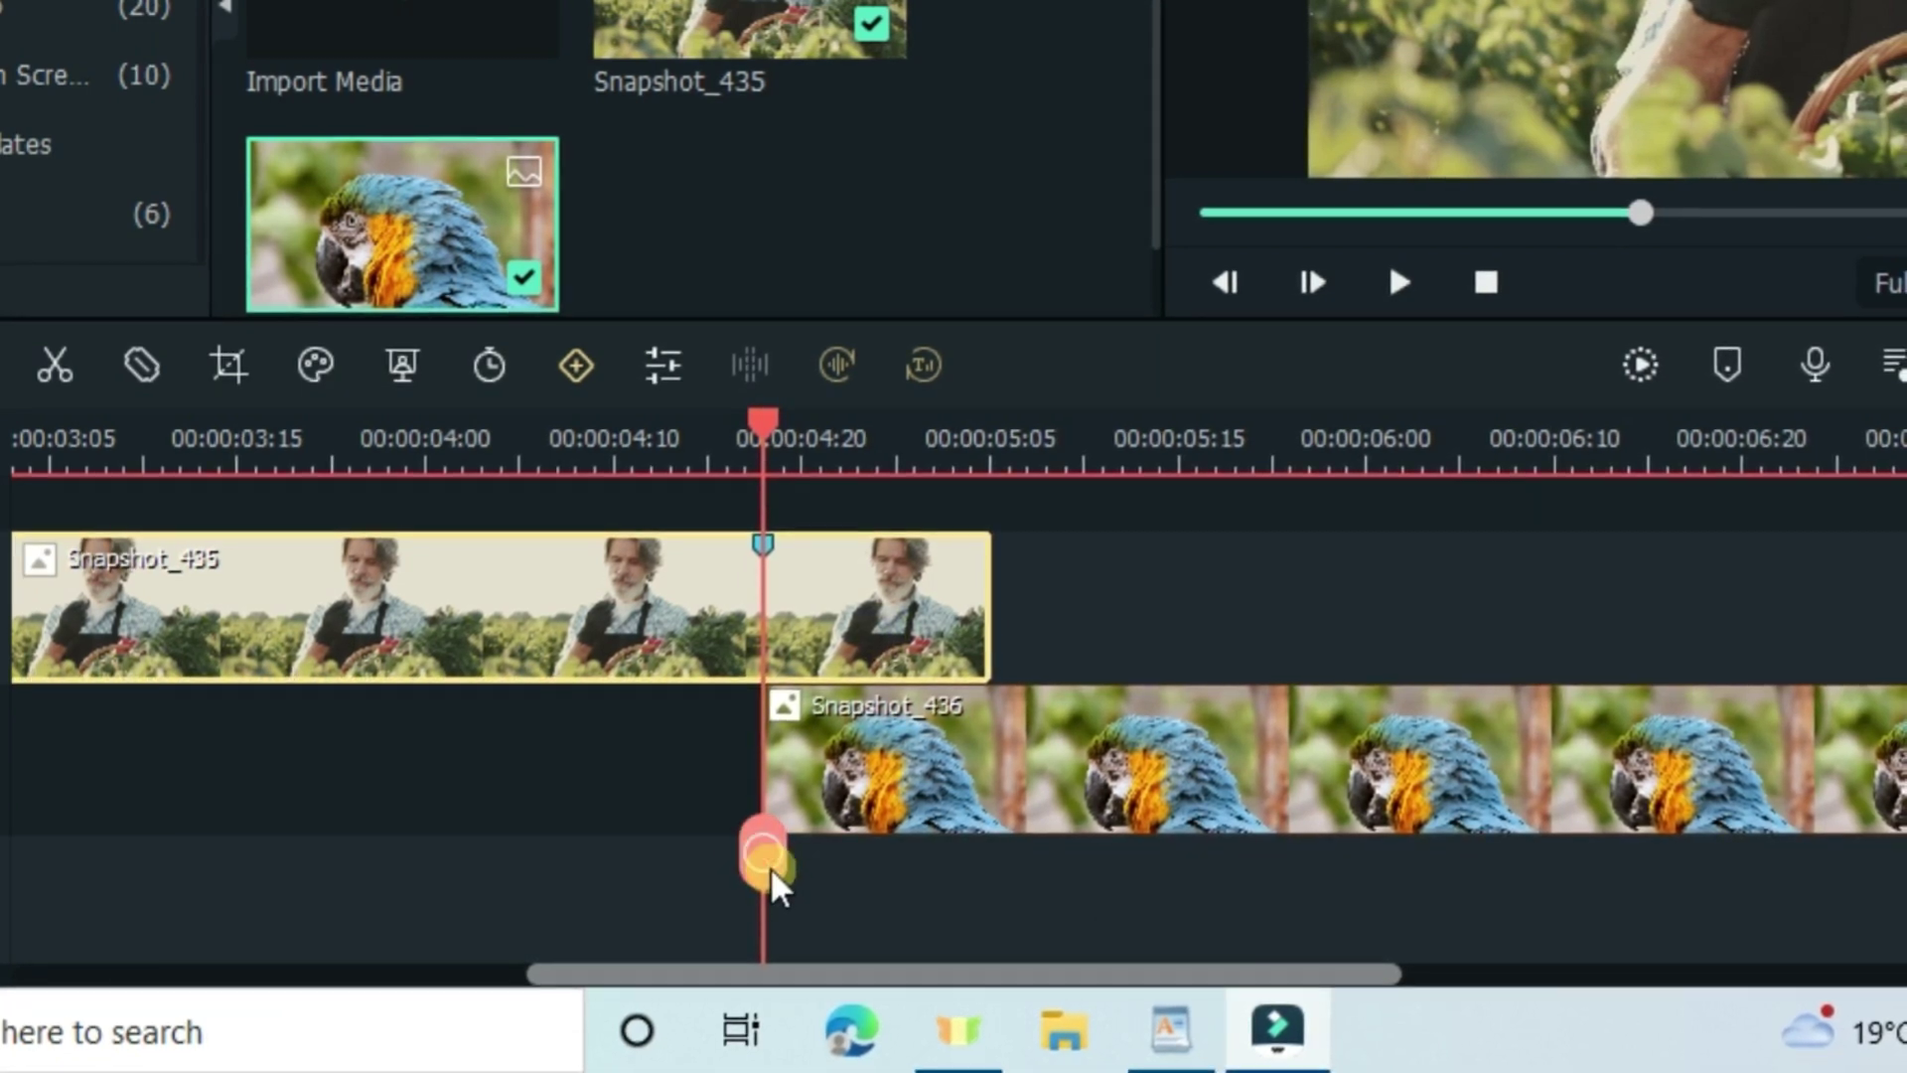
pyautogui.click(771, 866)
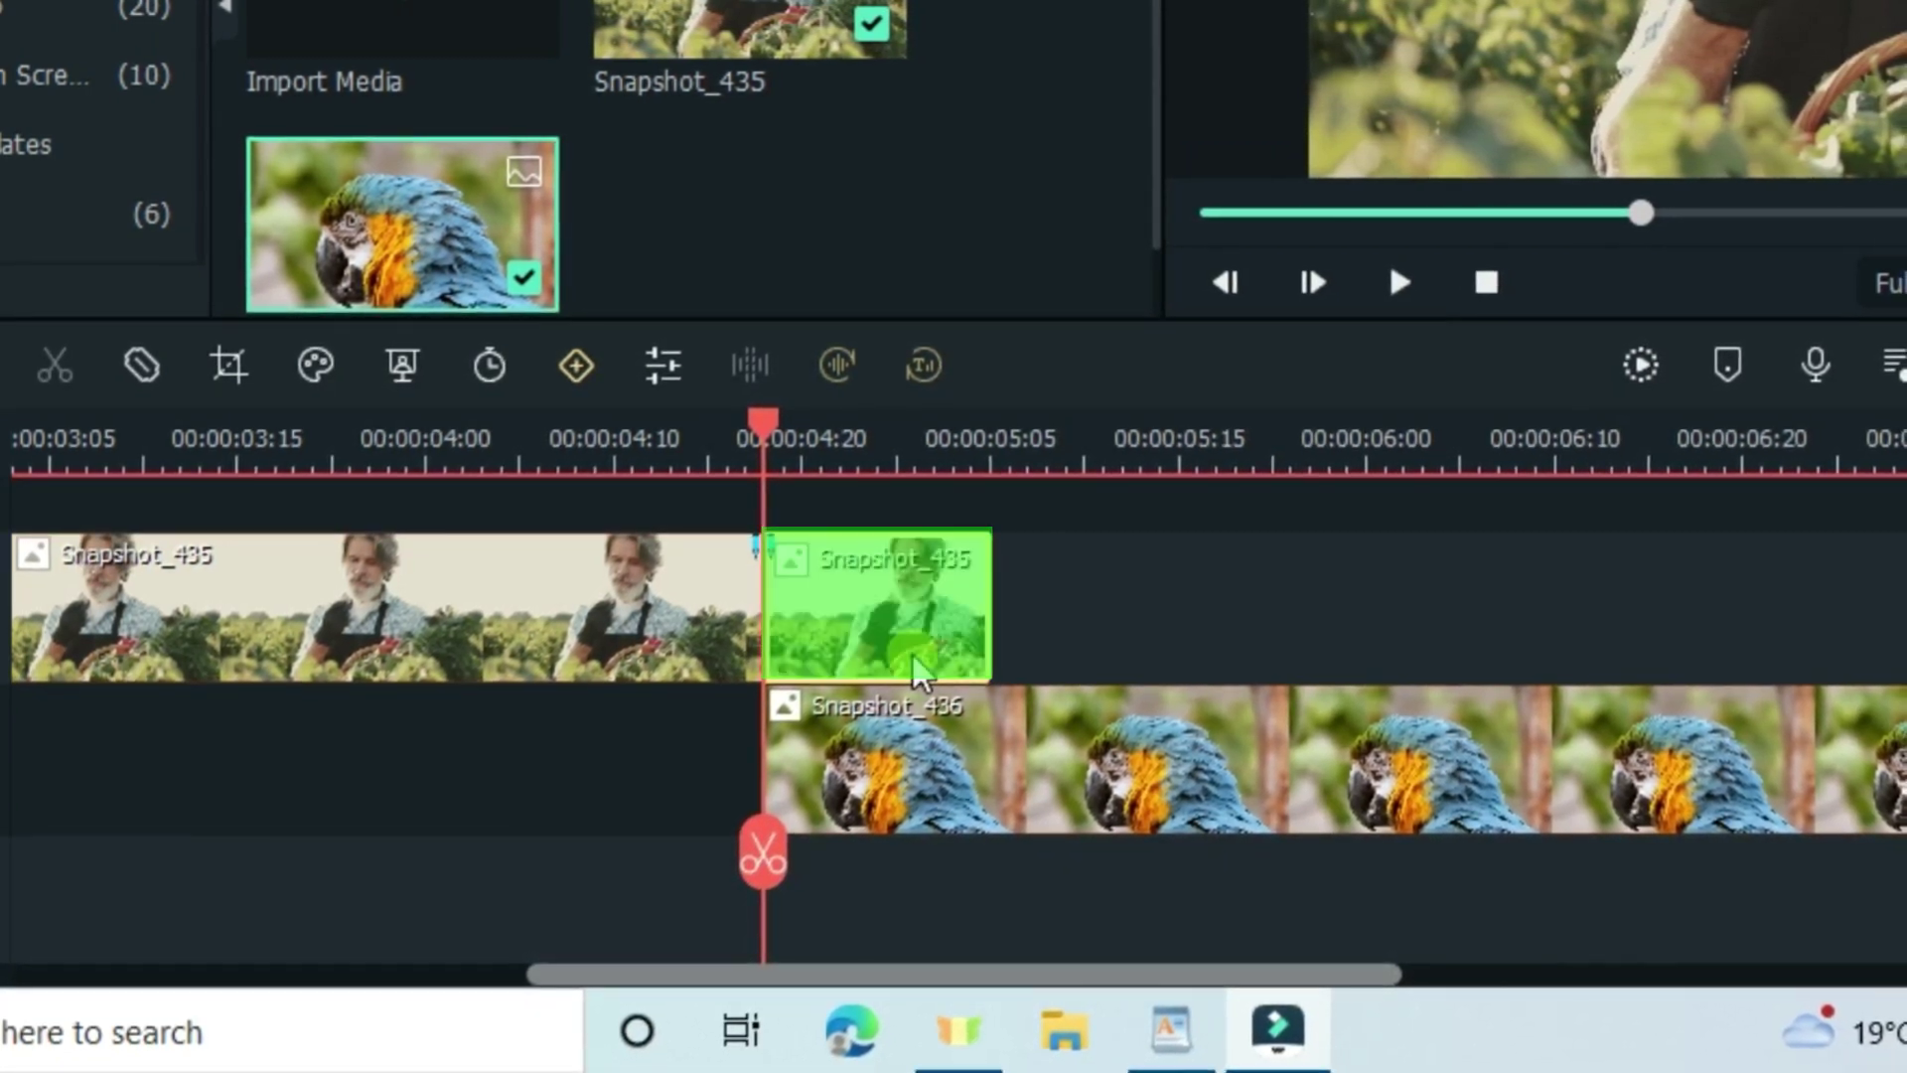
# - Apply the heart-shaped Love mask to the short second piece of Snapshot_435
pyautogui.doubleClick(910, 652)
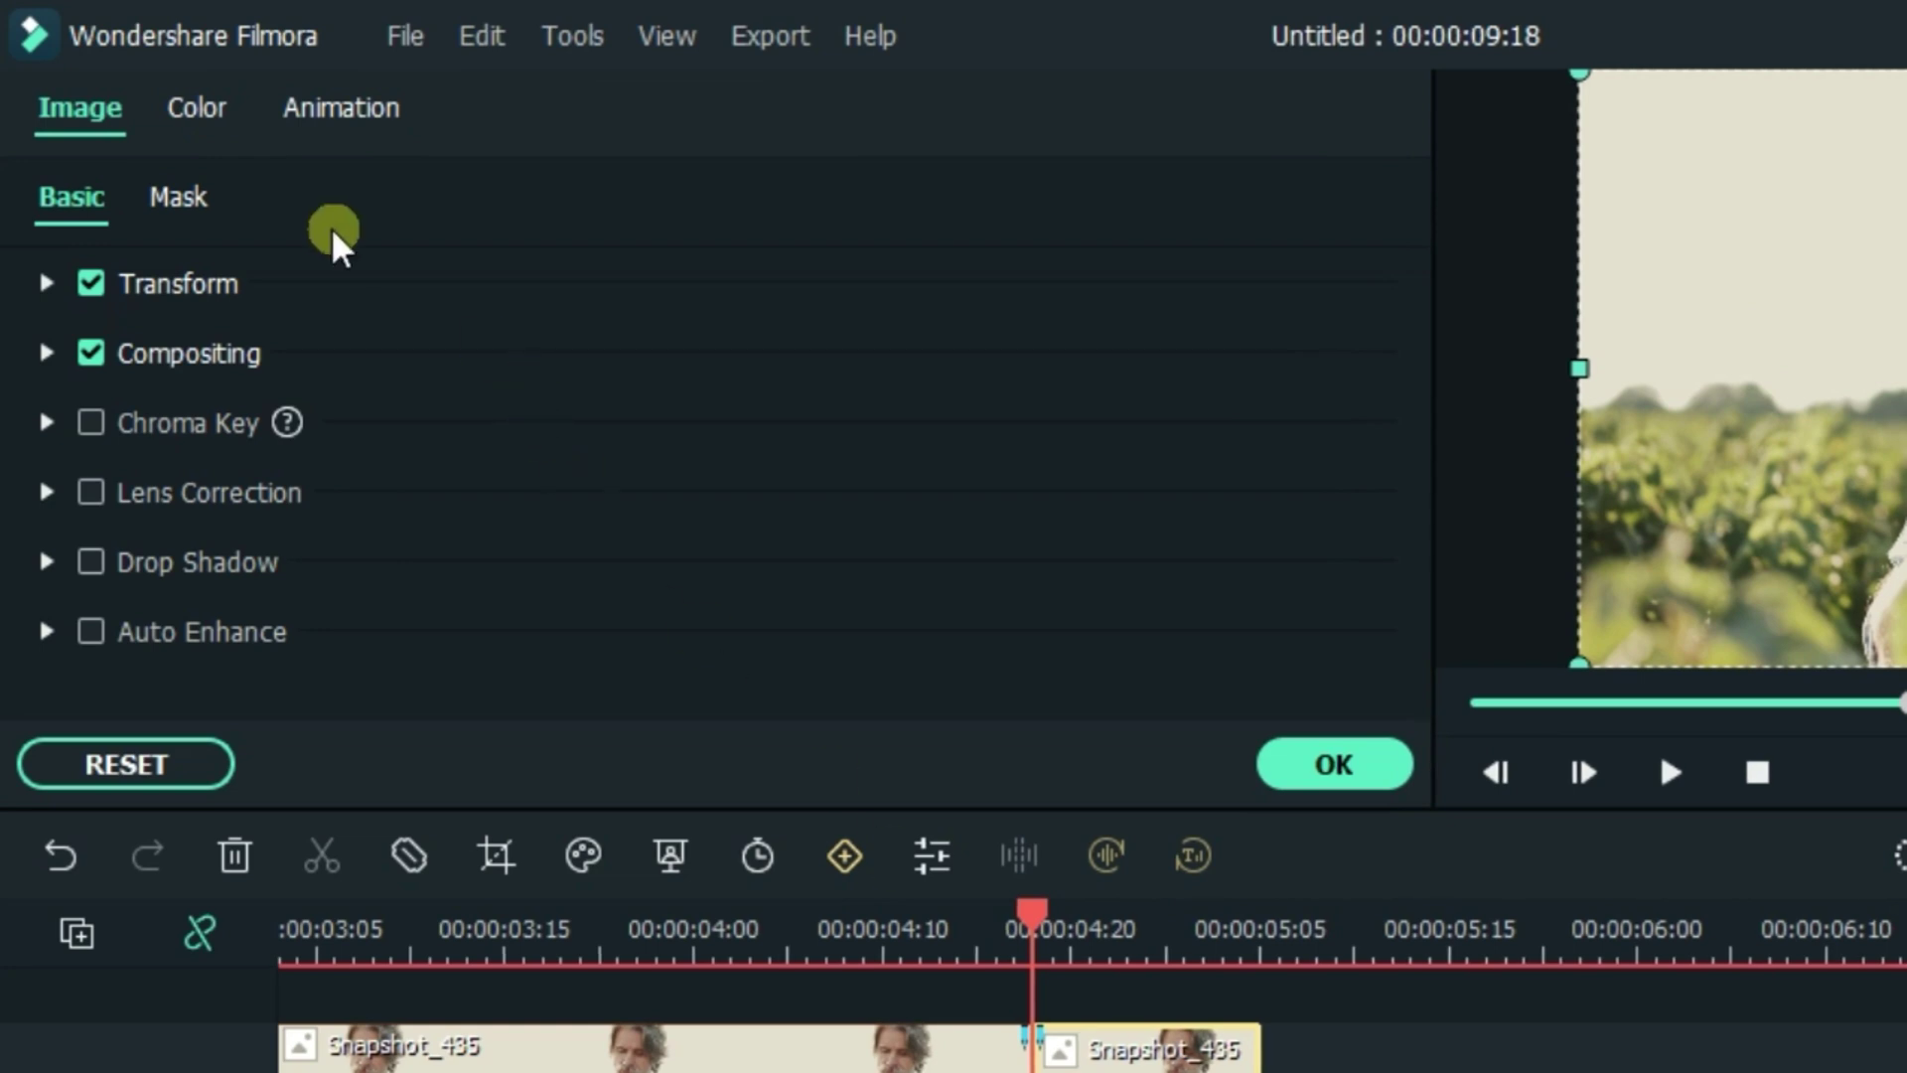
pyautogui.click(177, 198)
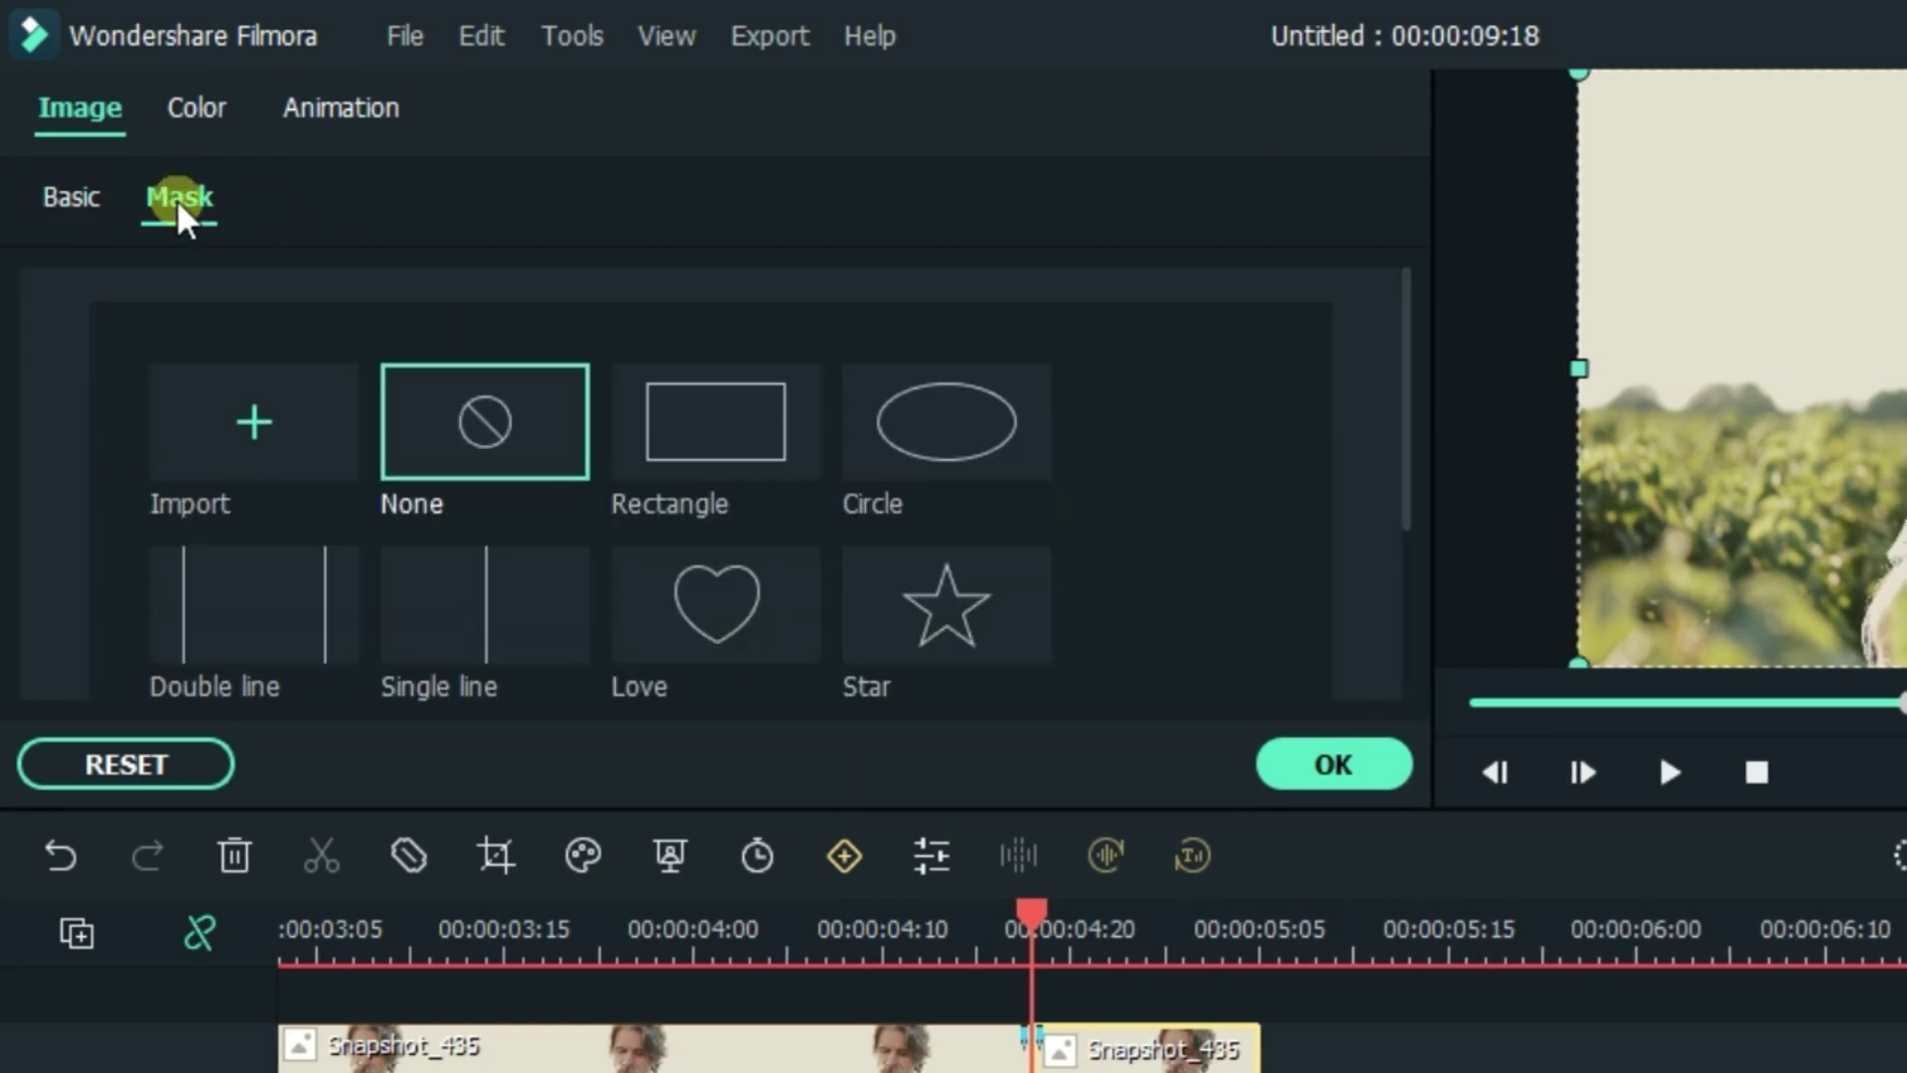
pyautogui.click(719, 608)
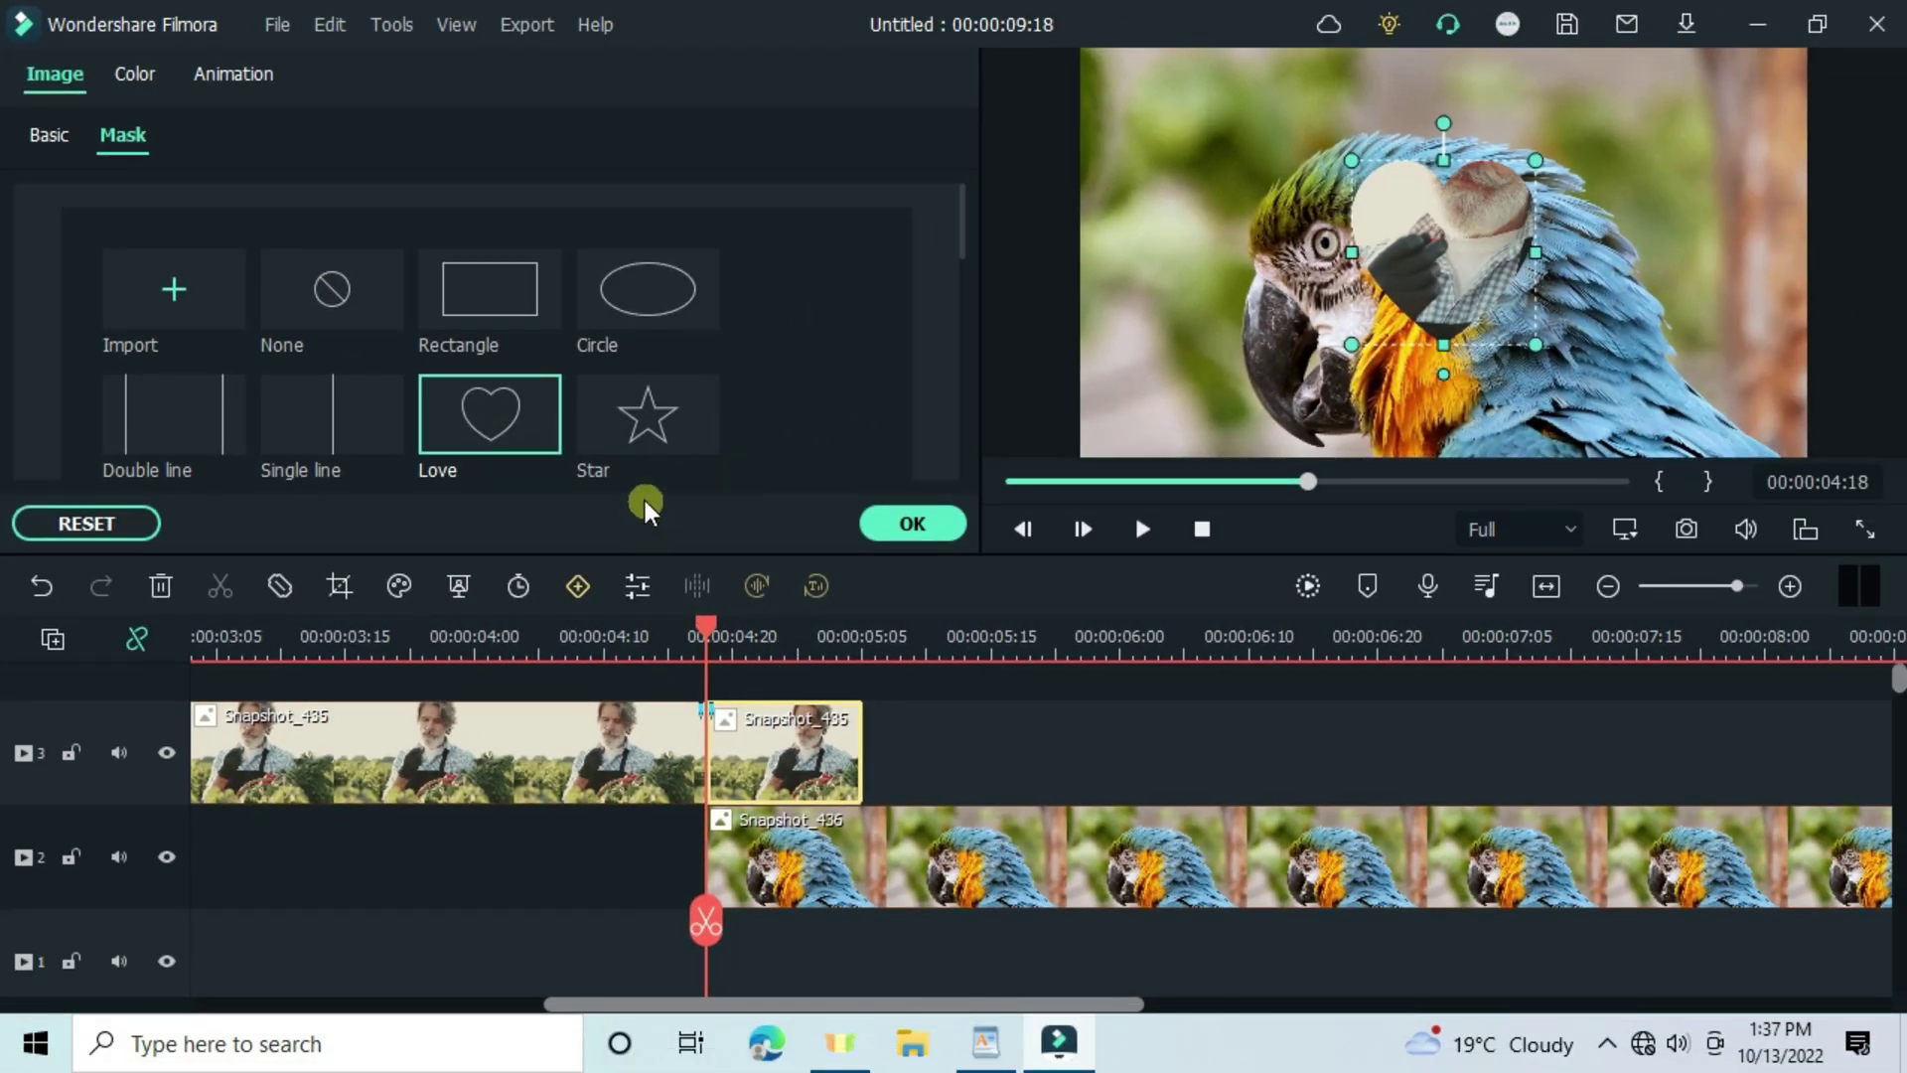
# - Animate the heart mask with scale keyframes, from 306.81% at the start of the short piece to 12.81% at its end
pyautogui.scroll(-10, 732, 403)
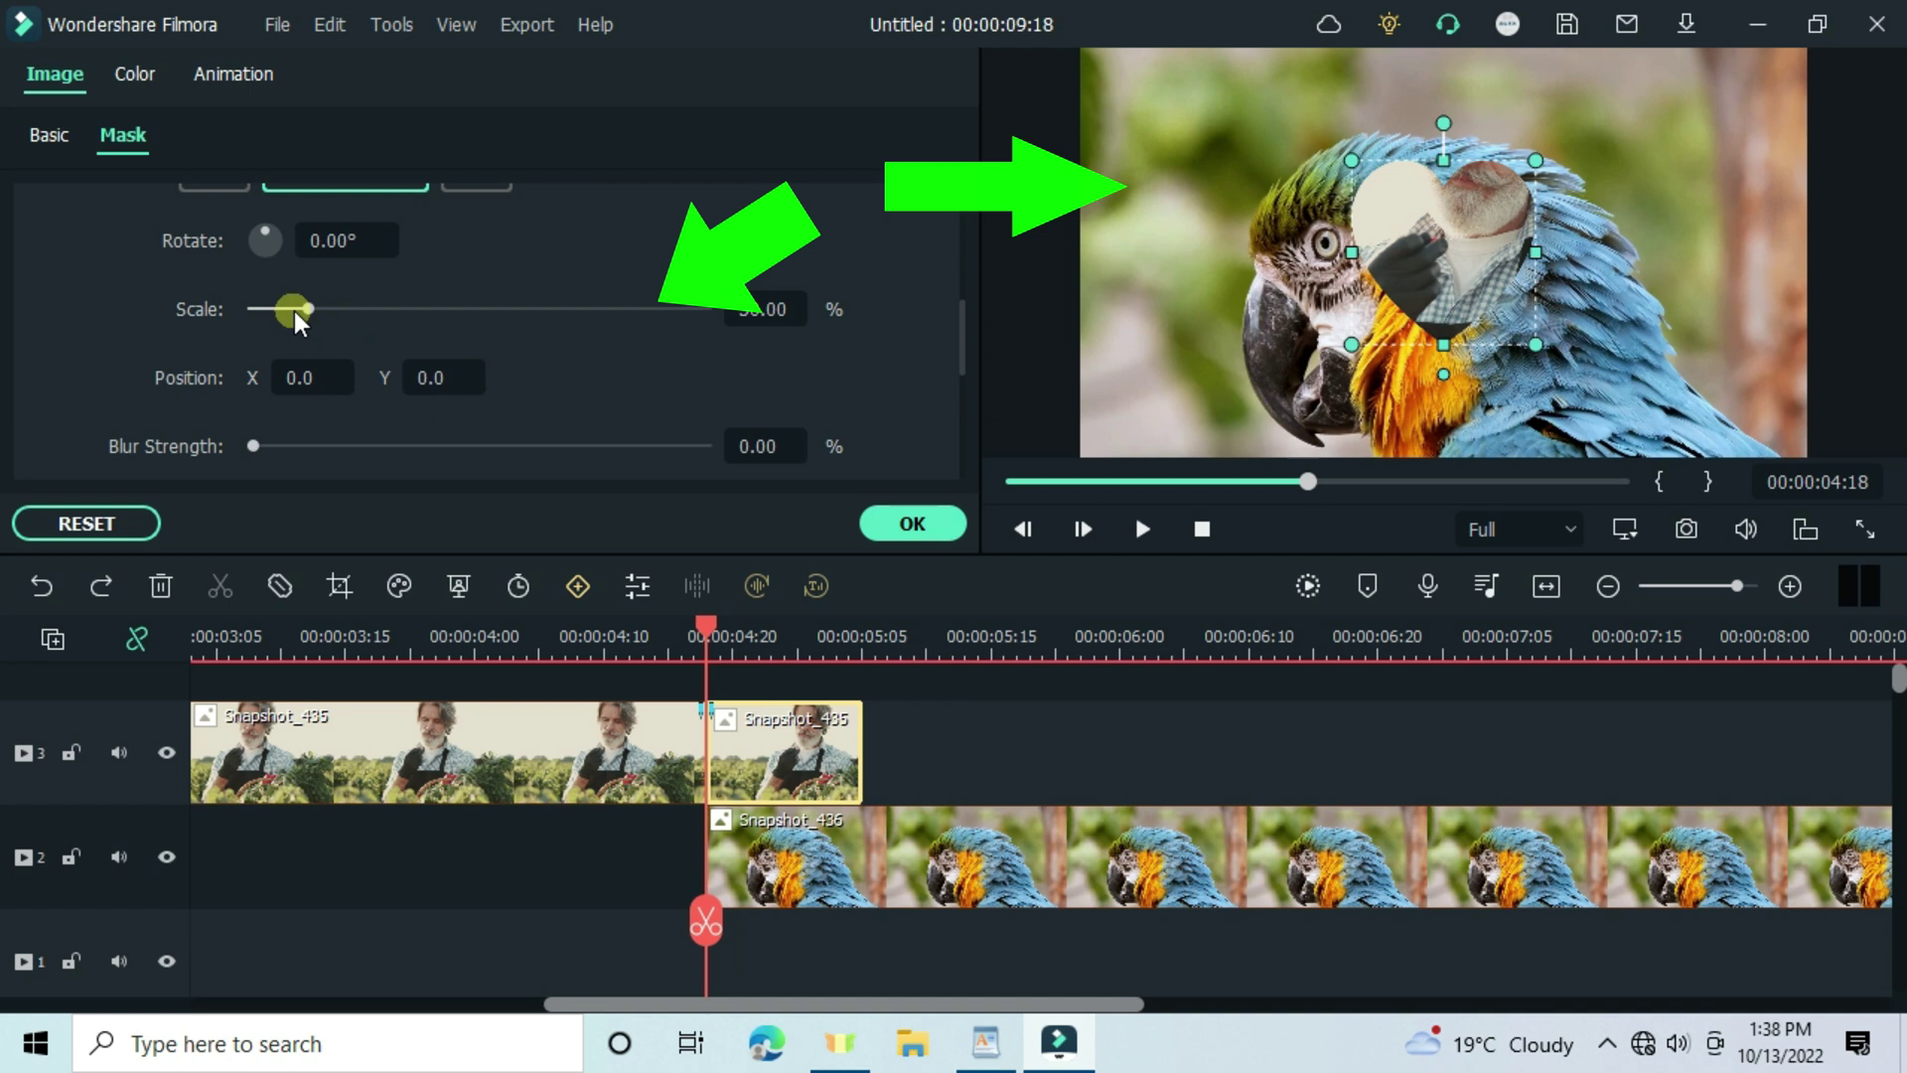
pyautogui.moveTo(308, 316); pyautogui.dragTo(584, 338)
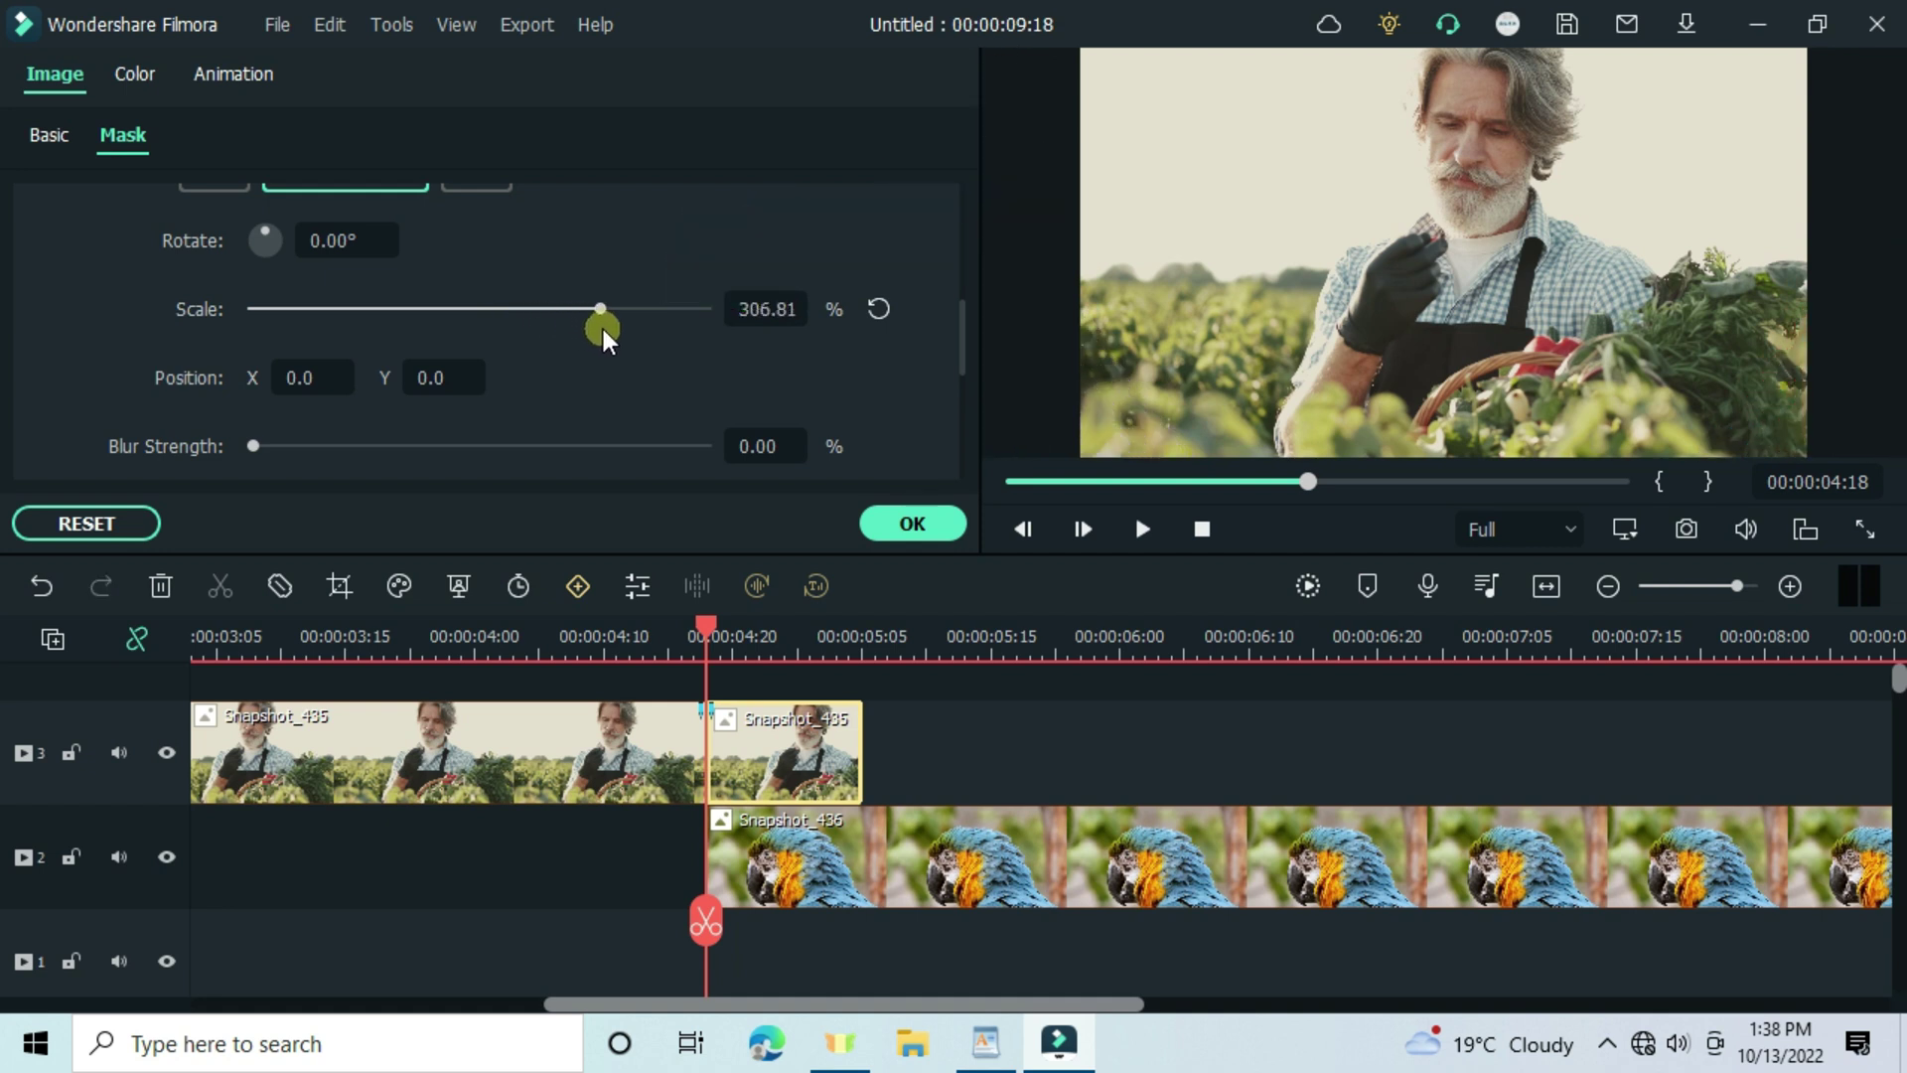
pyautogui.scroll(2, 601, 319)
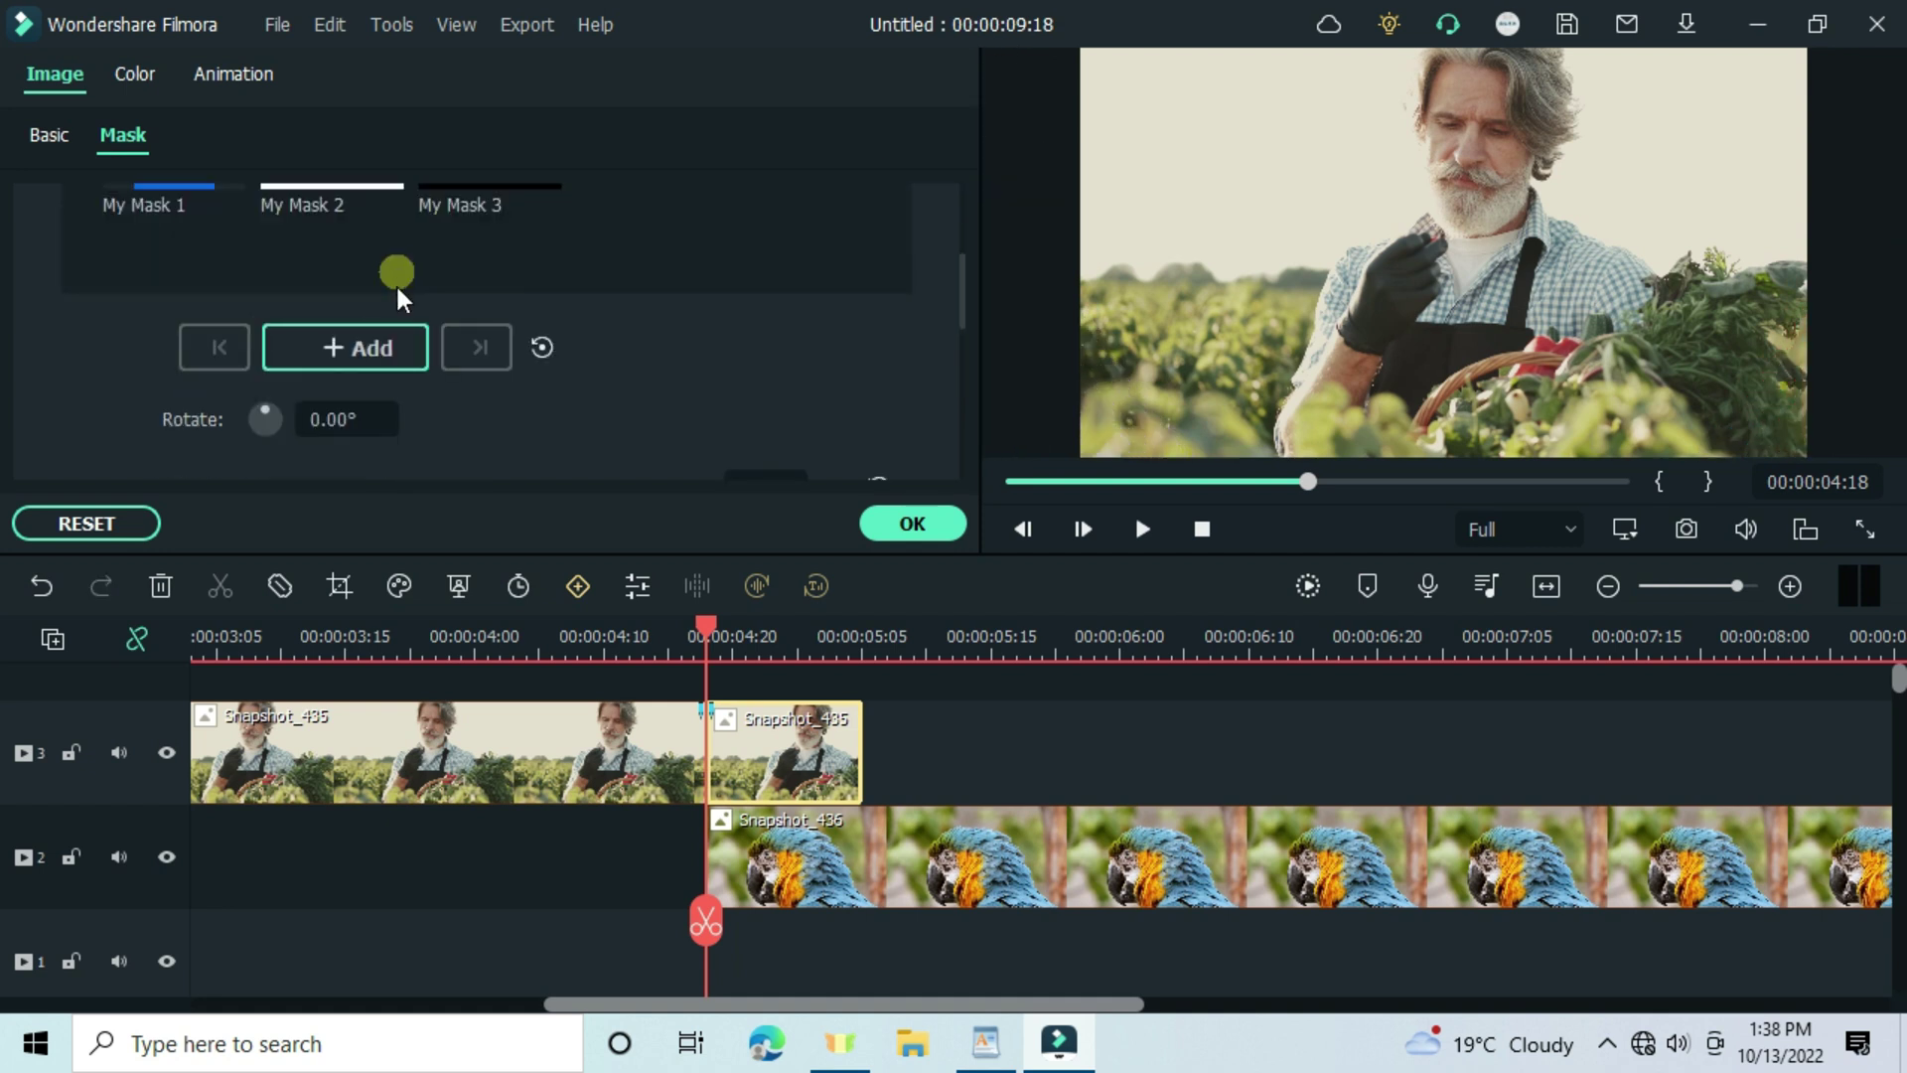
pyautogui.click(370, 356)
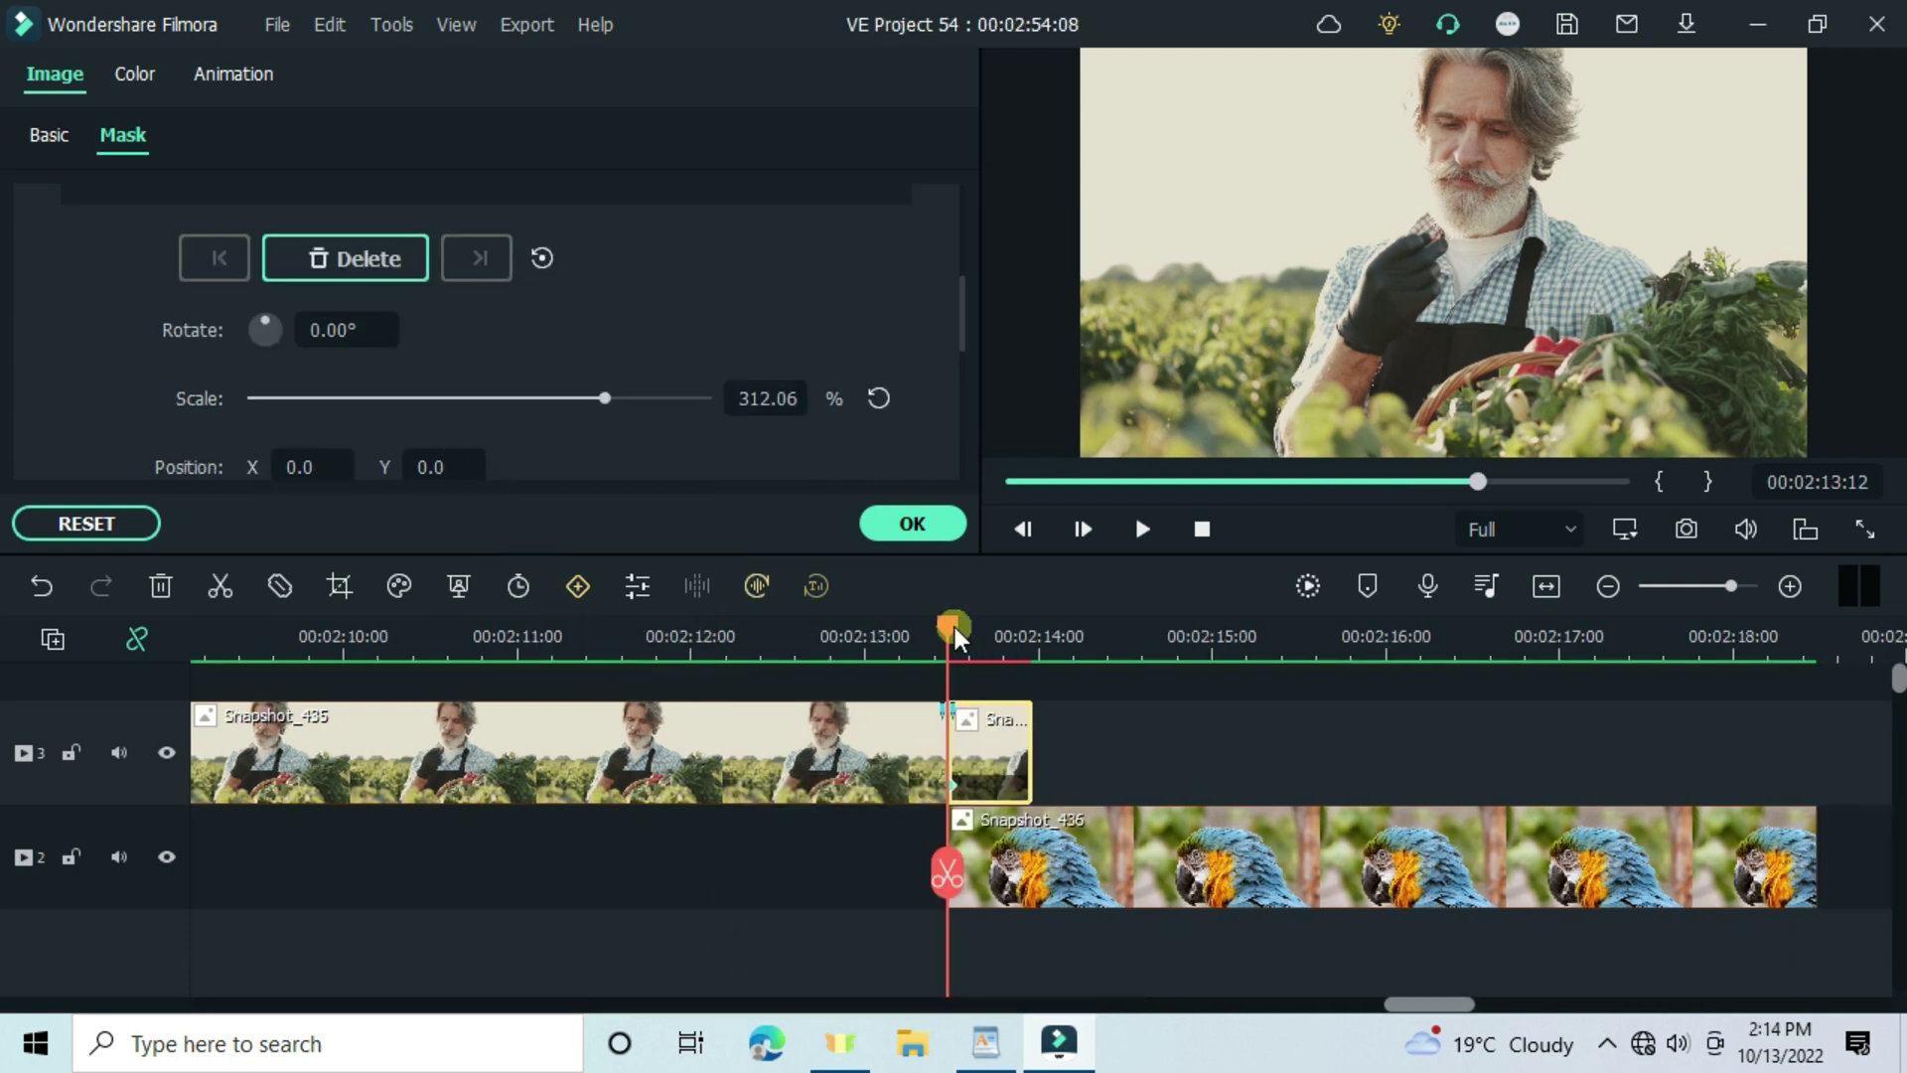
pyautogui.moveTo(948, 656); pyautogui.dragTo(1028, 676)
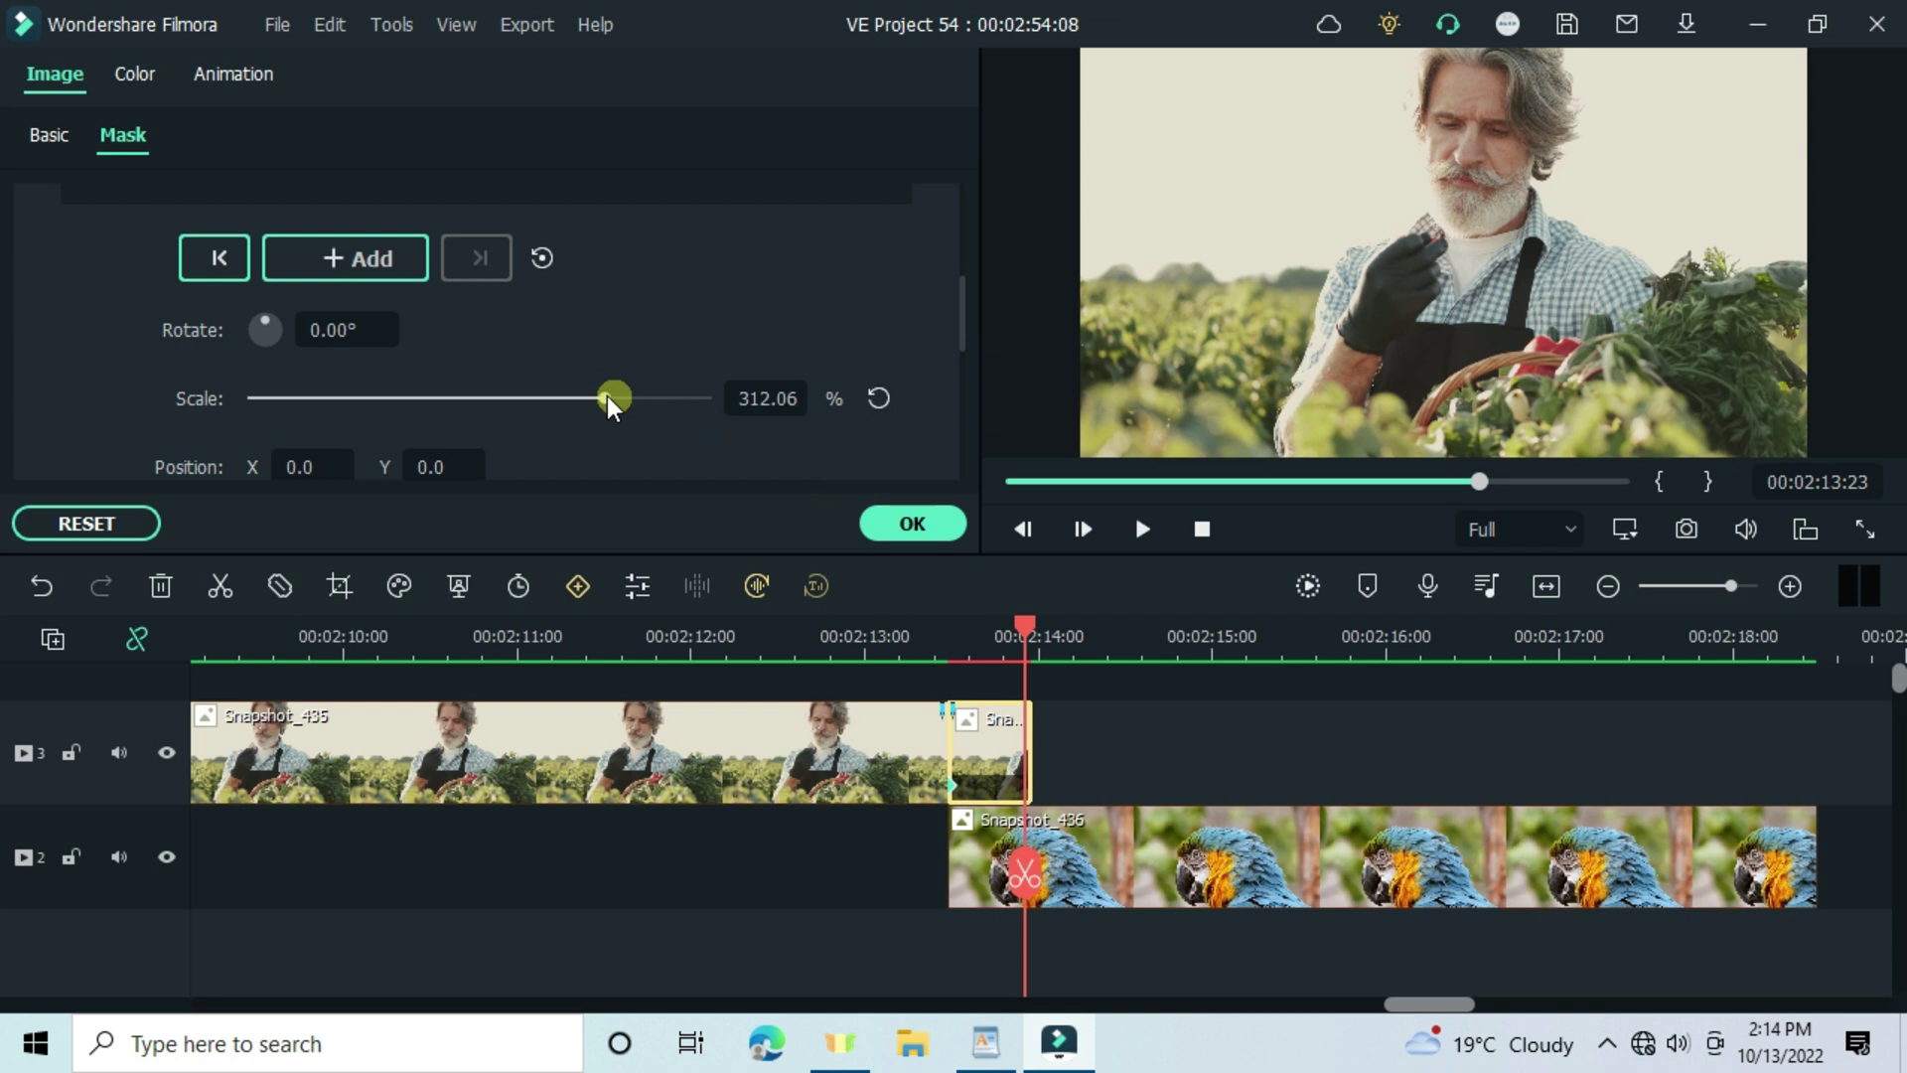
pyautogui.moveTo(608, 400); pyautogui.dragTo(266, 467)
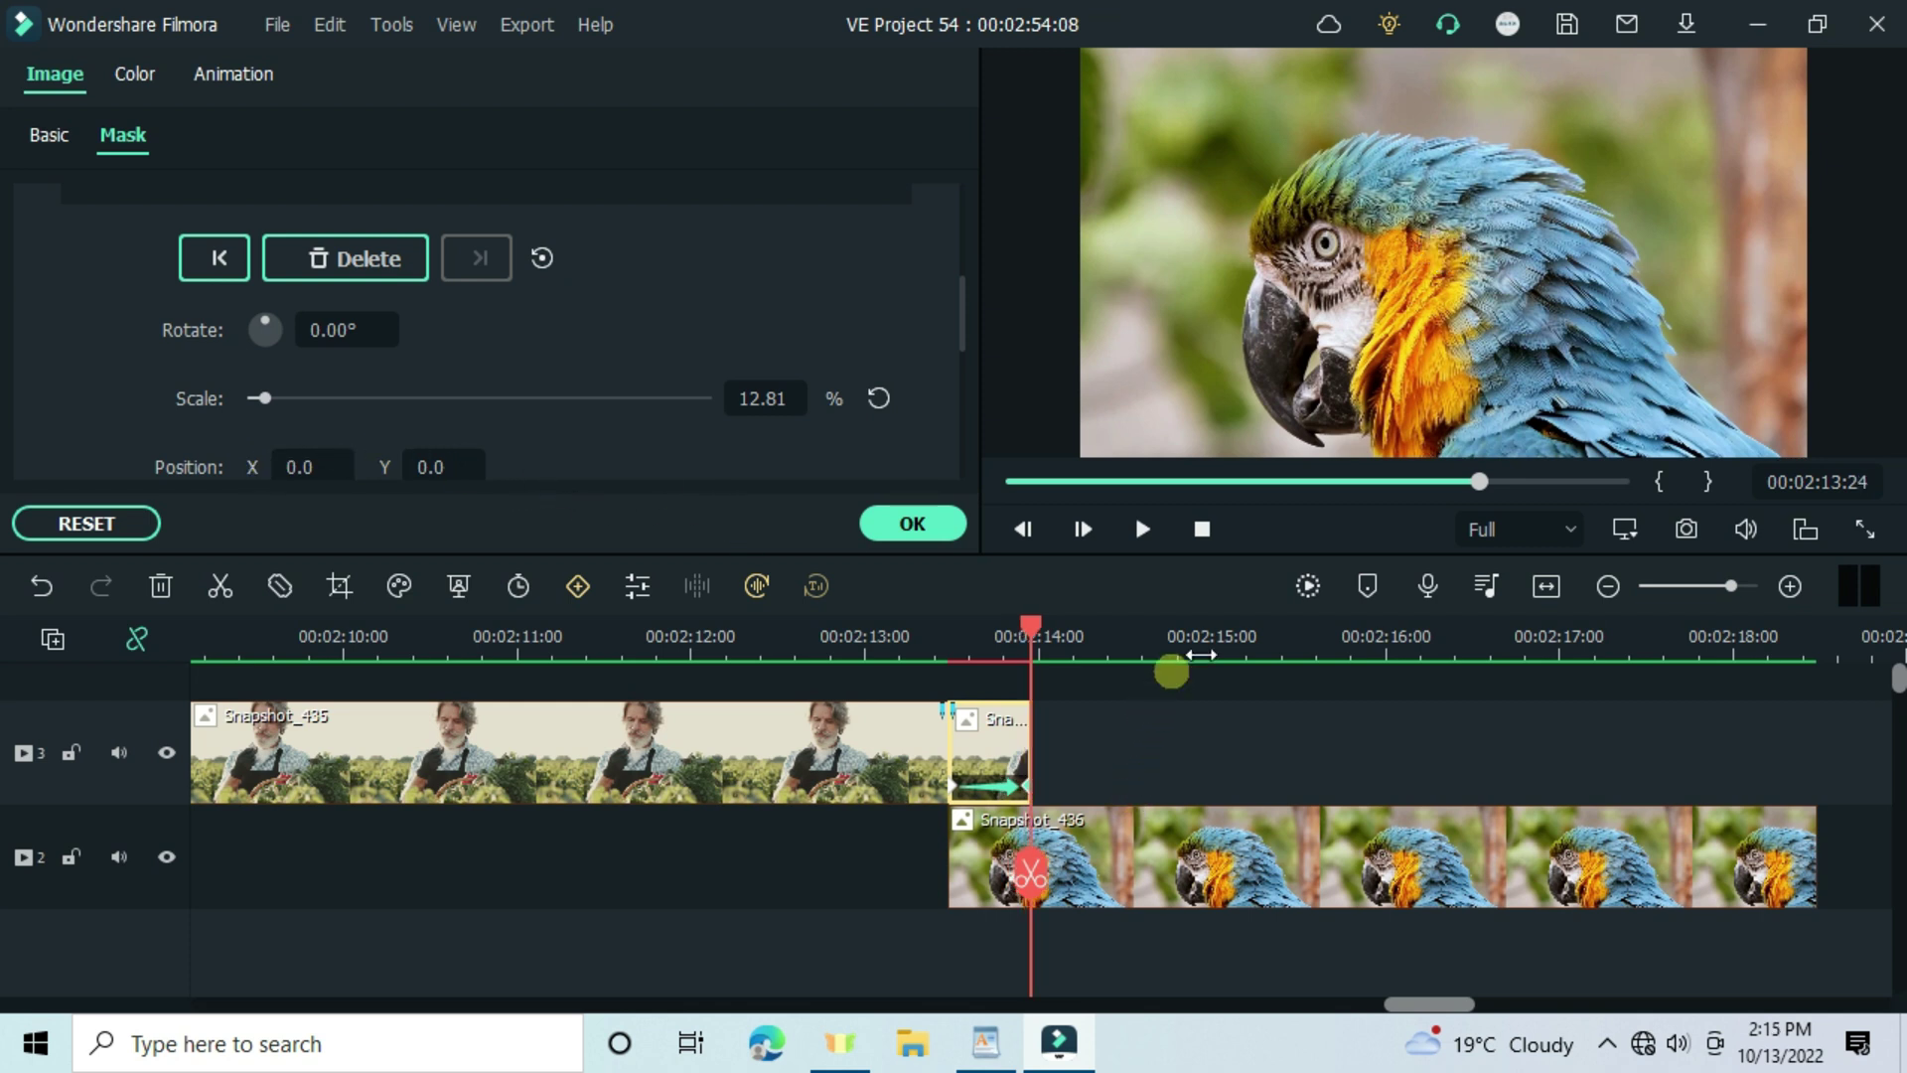
# - Render the timeline preview and play back the heart transition from just before the cut
pyautogui.click(1310, 589)
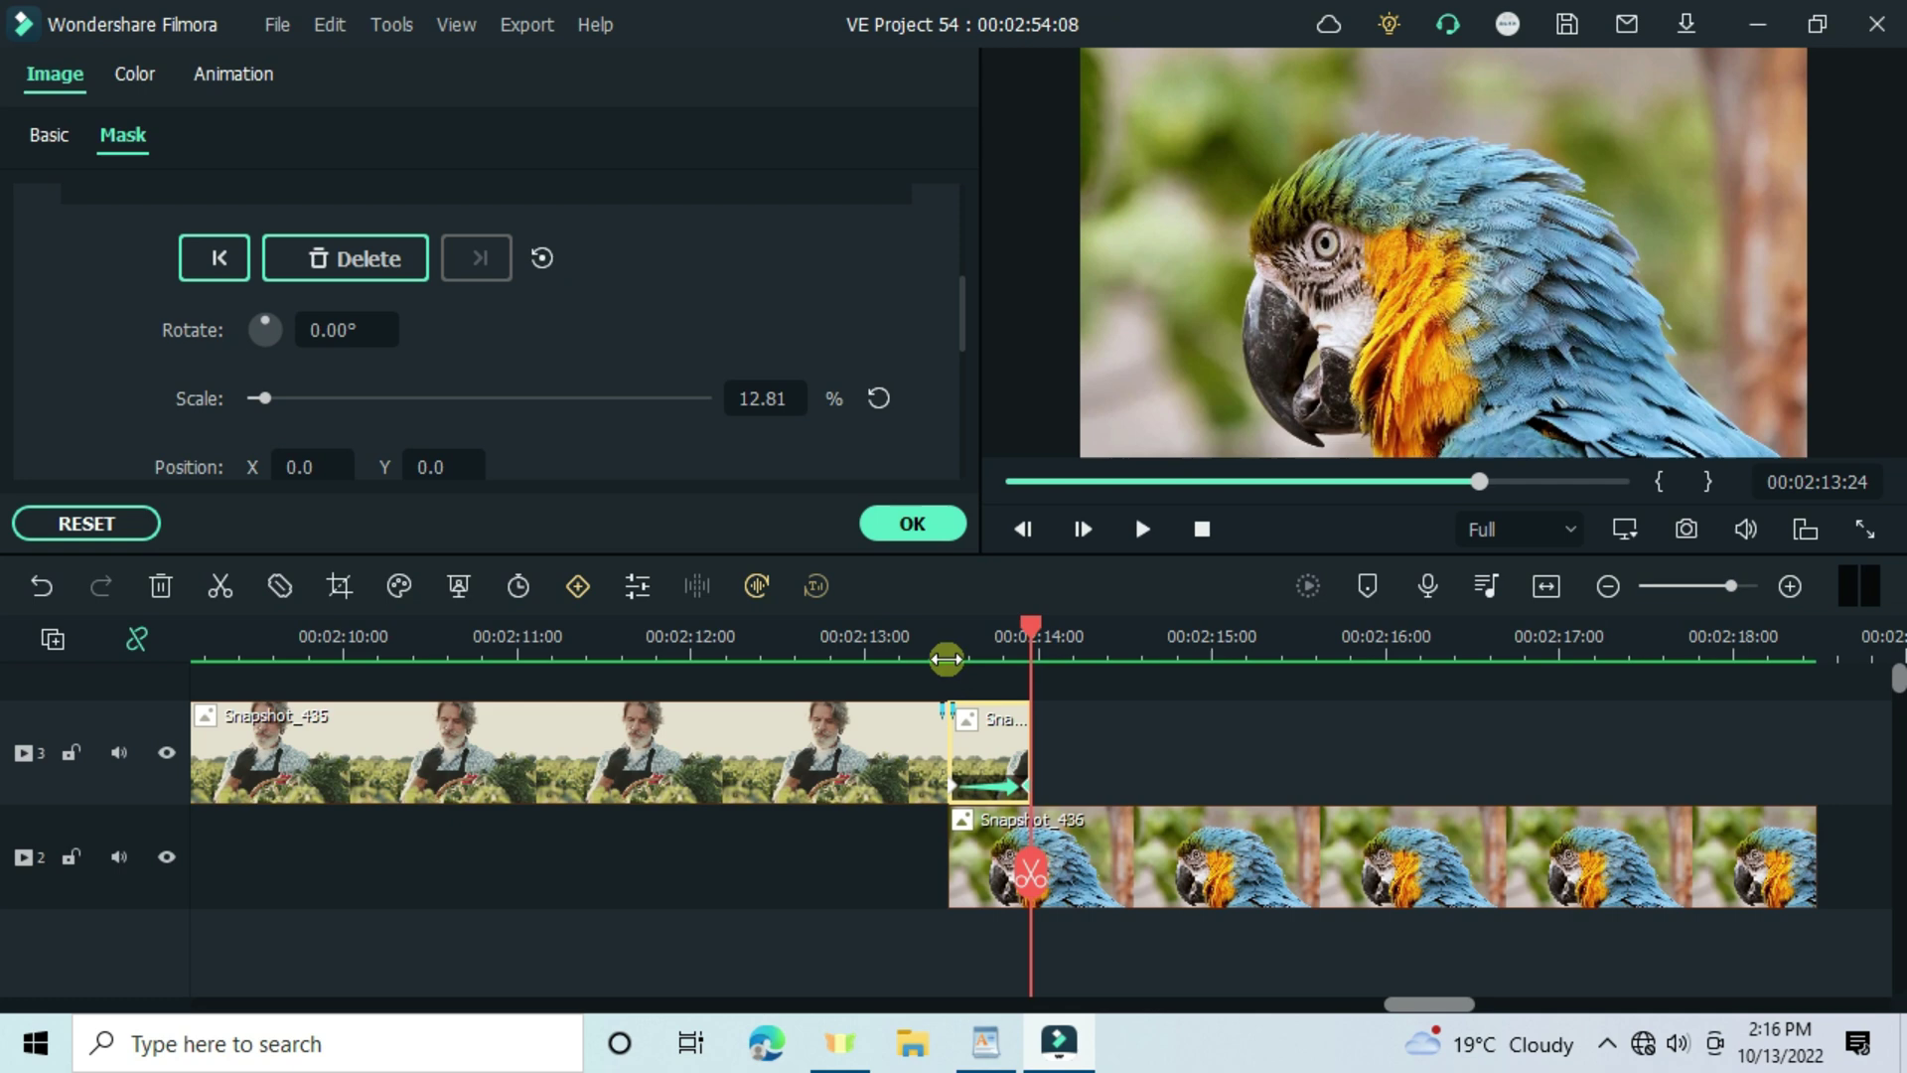
pyautogui.click(942, 648)
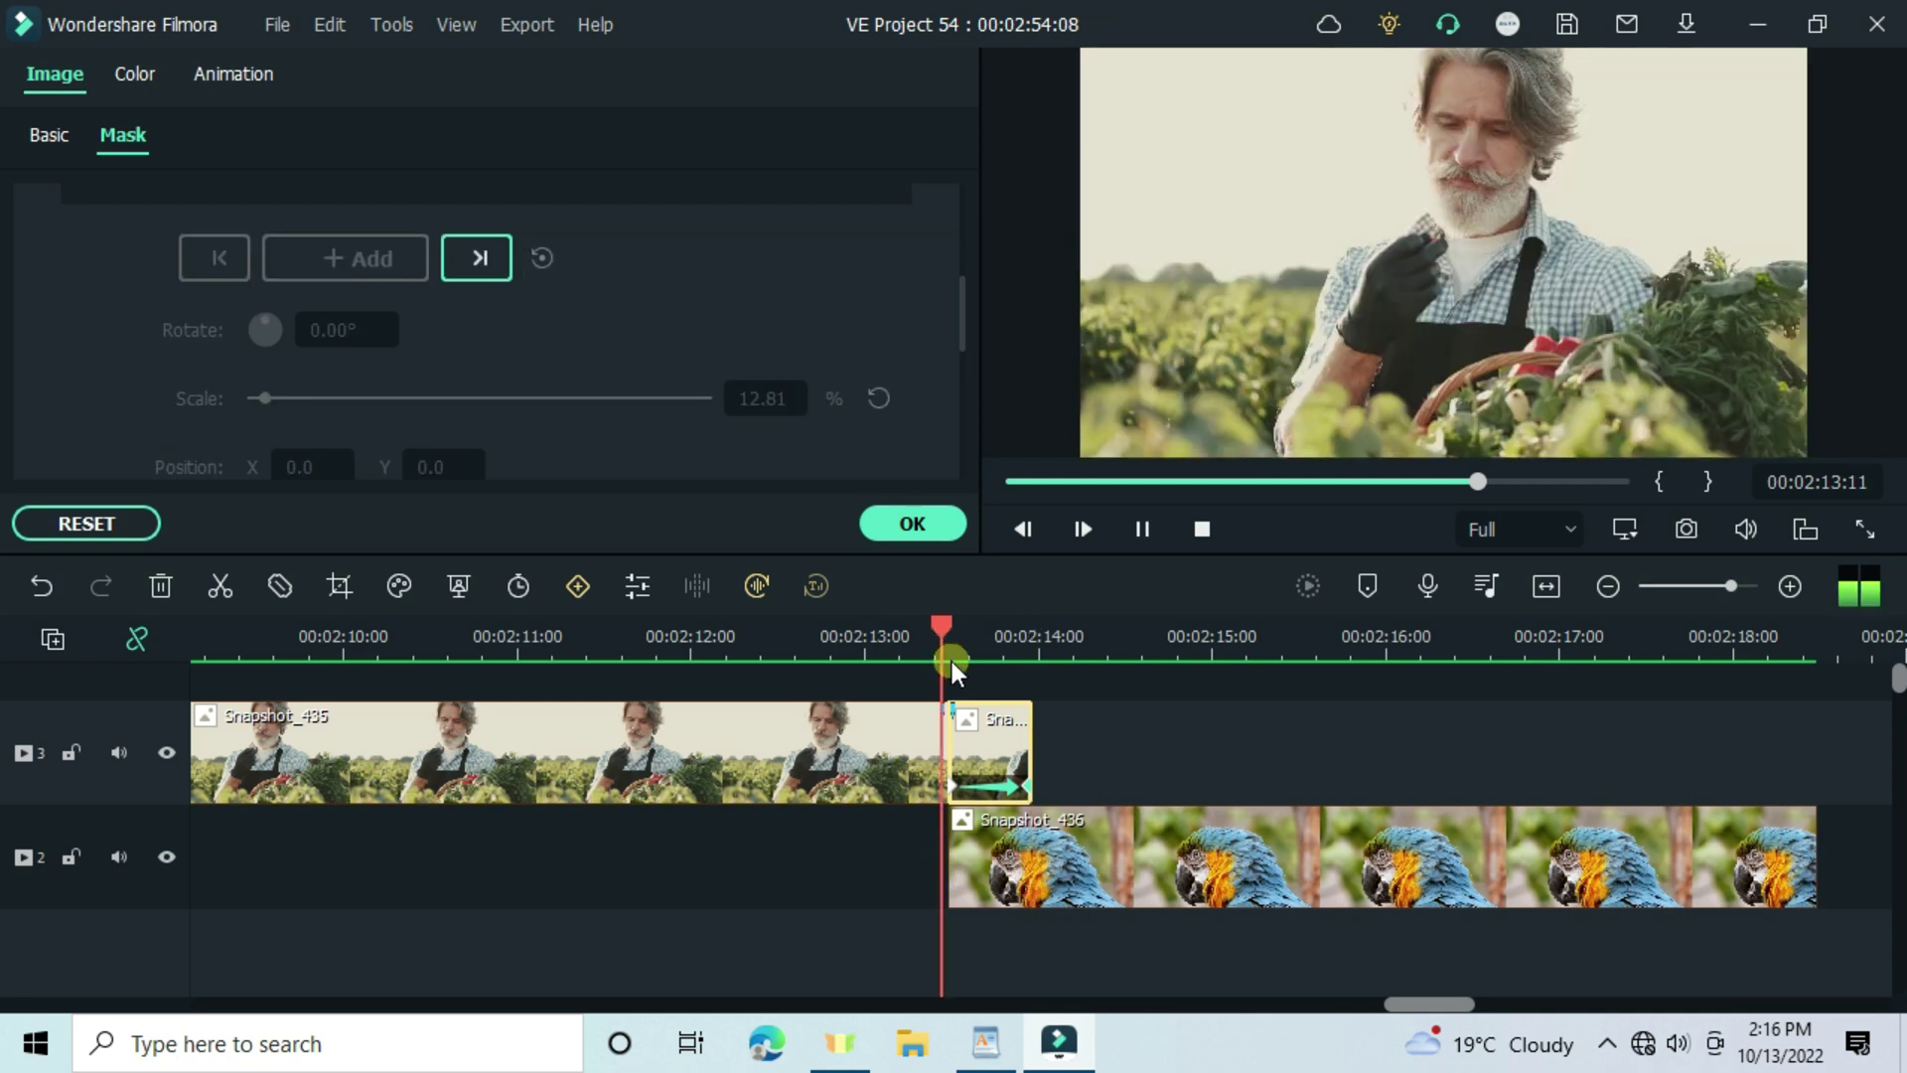
pyautogui.press('space')
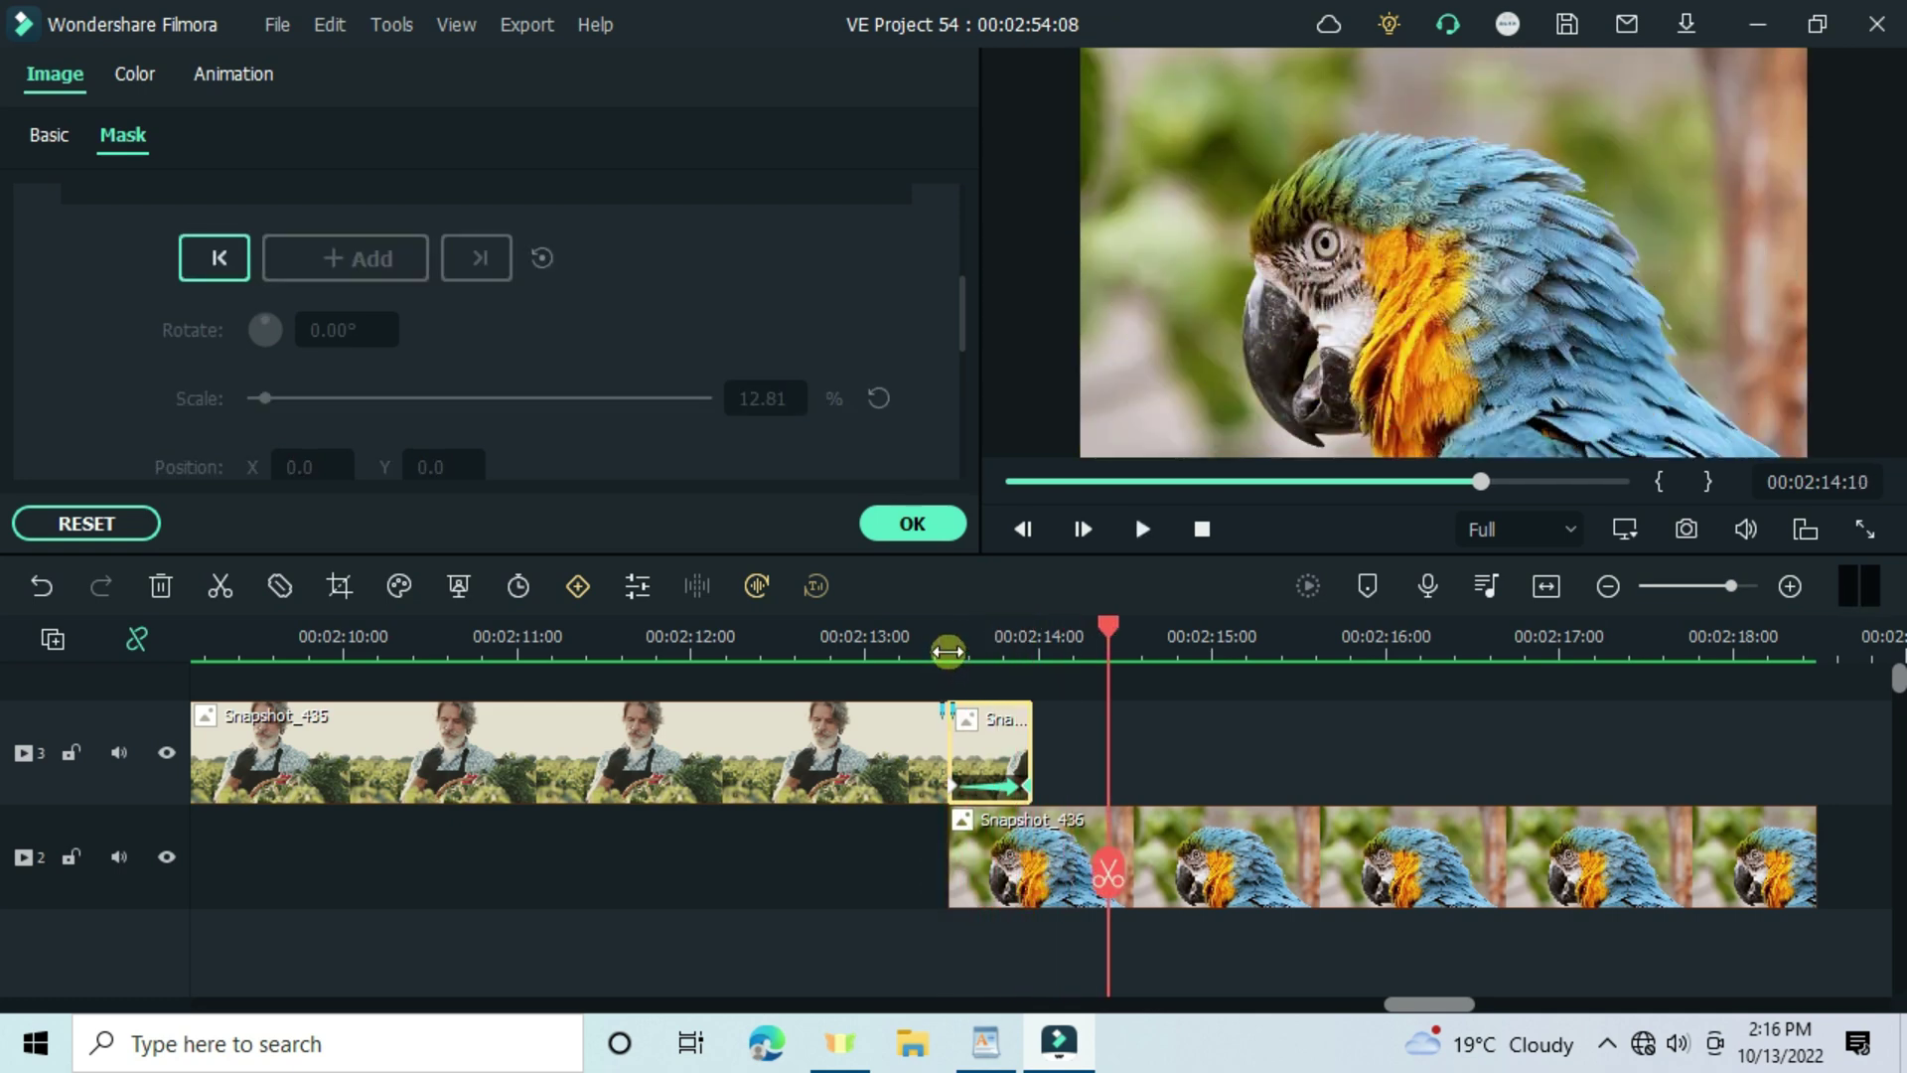
pyautogui.click(944, 648)
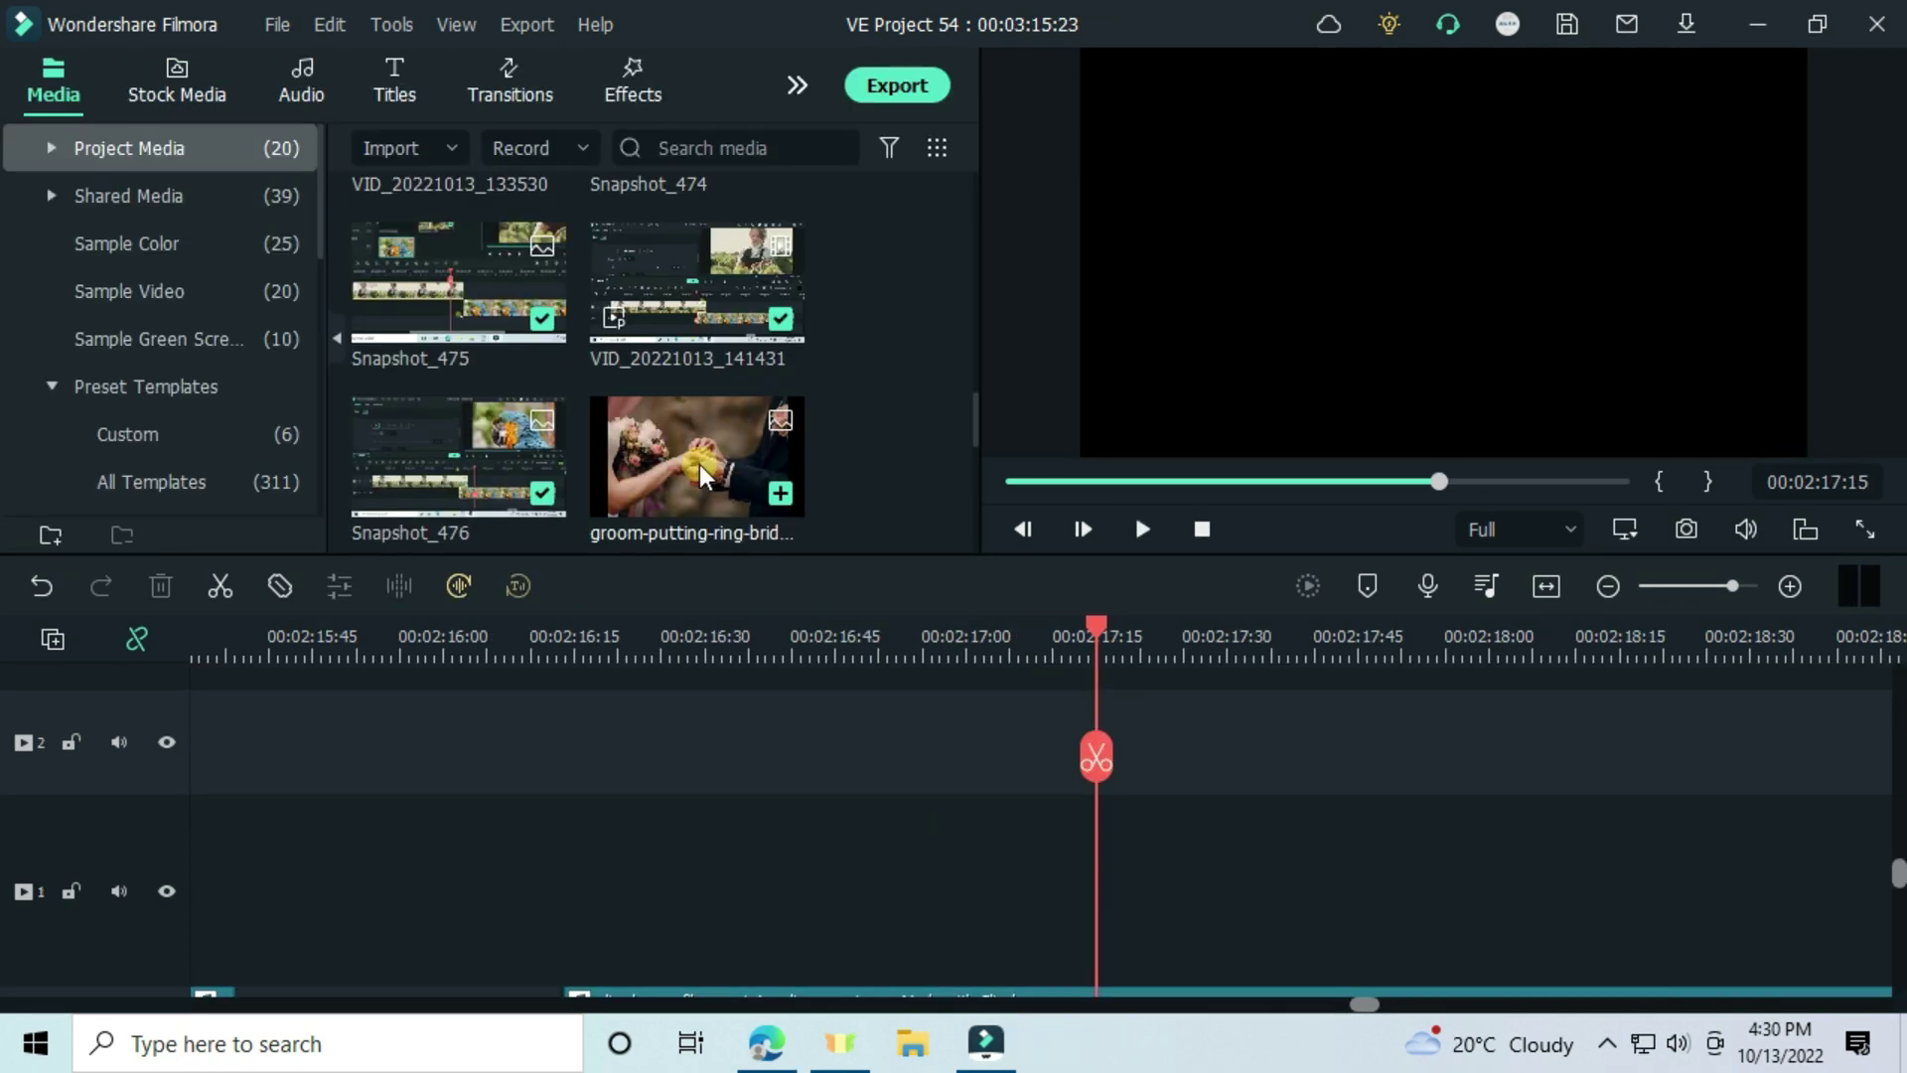
# - Place the wedding beach couple image on track 1 and the groom-putting-ring image on track 2, starting at 00:02:17:46 over the couple clip's end
pyautogui.moveTo(702, 475); pyautogui.dragTo(1038, 775)
pyautogui.moveTo(1029, 665); pyautogui.dragTo(880, 727)
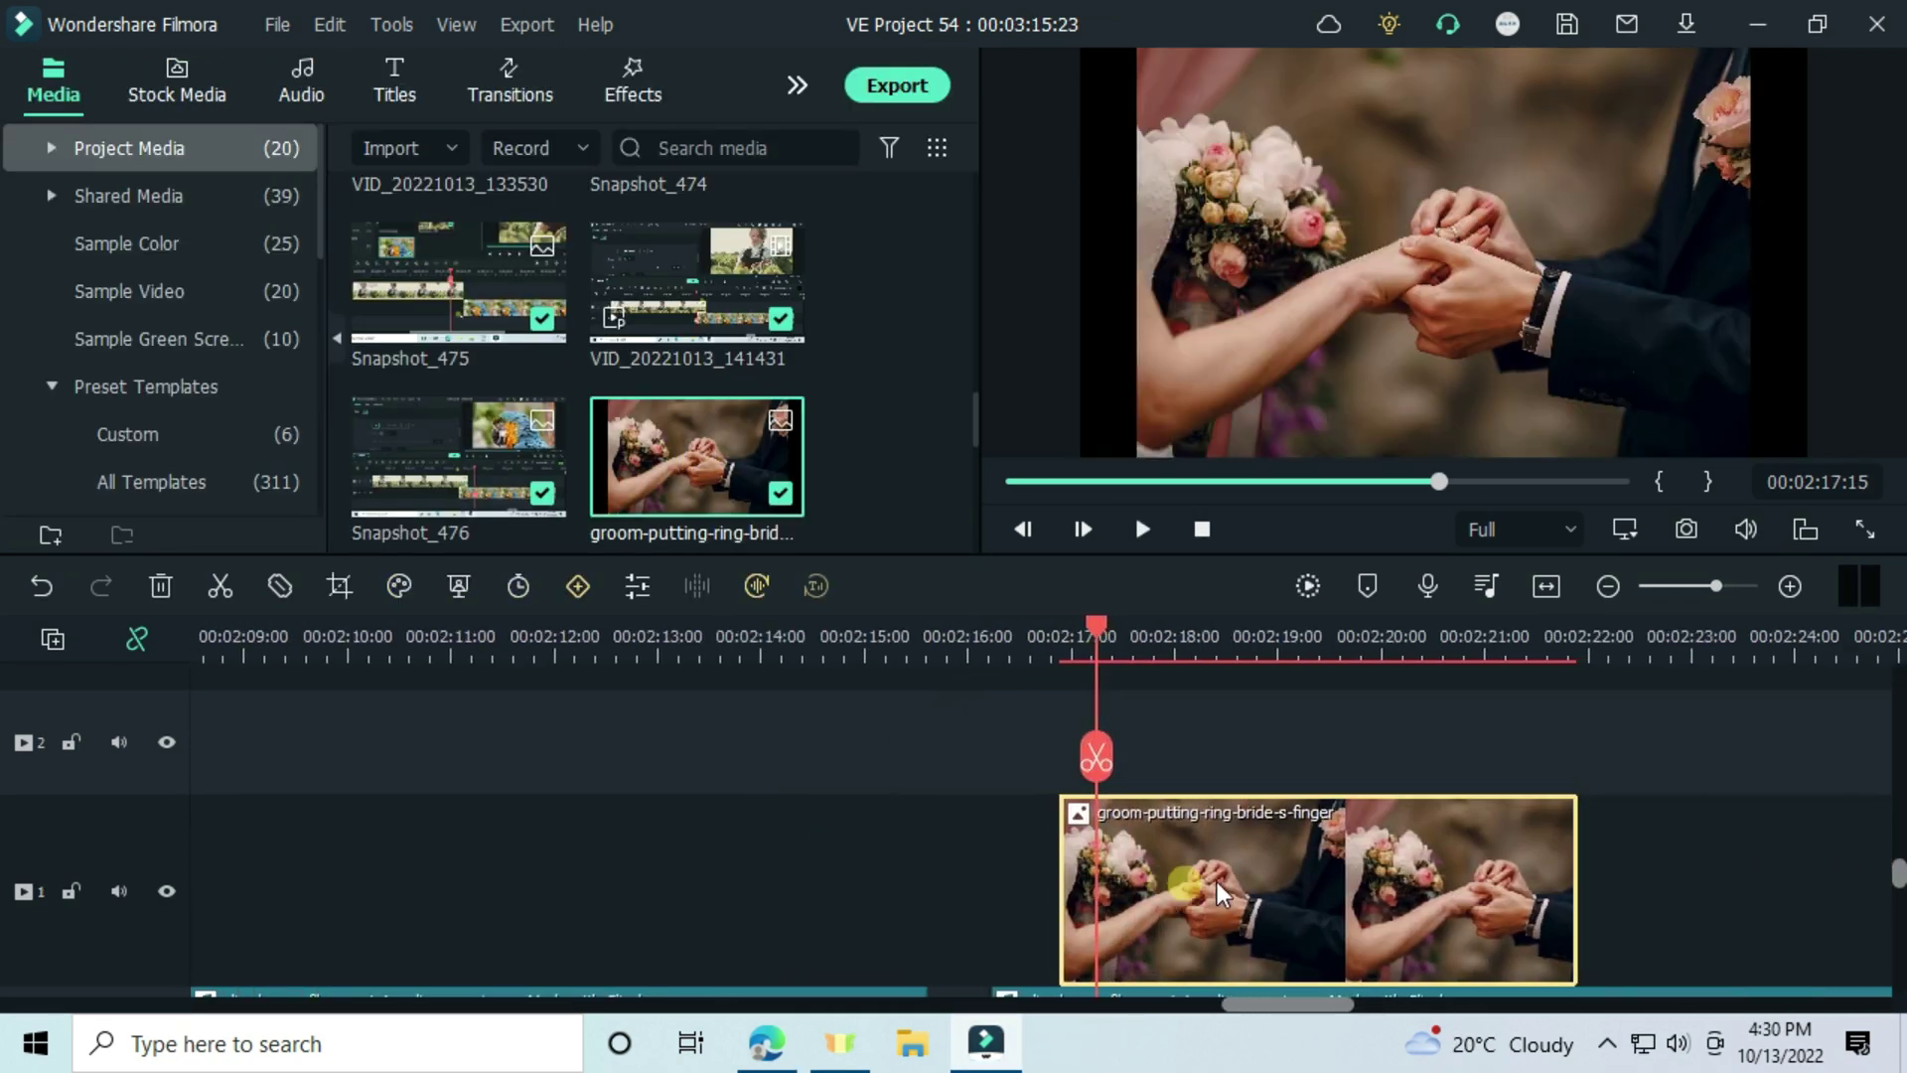
pyautogui.moveTo(1182, 885); pyautogui.dragTo(1293, 885)
pyautogui.scroll(-1, 634, 474)
pyautogui.moveTo(476, 457); pyautogui.dragTo(691, 864)
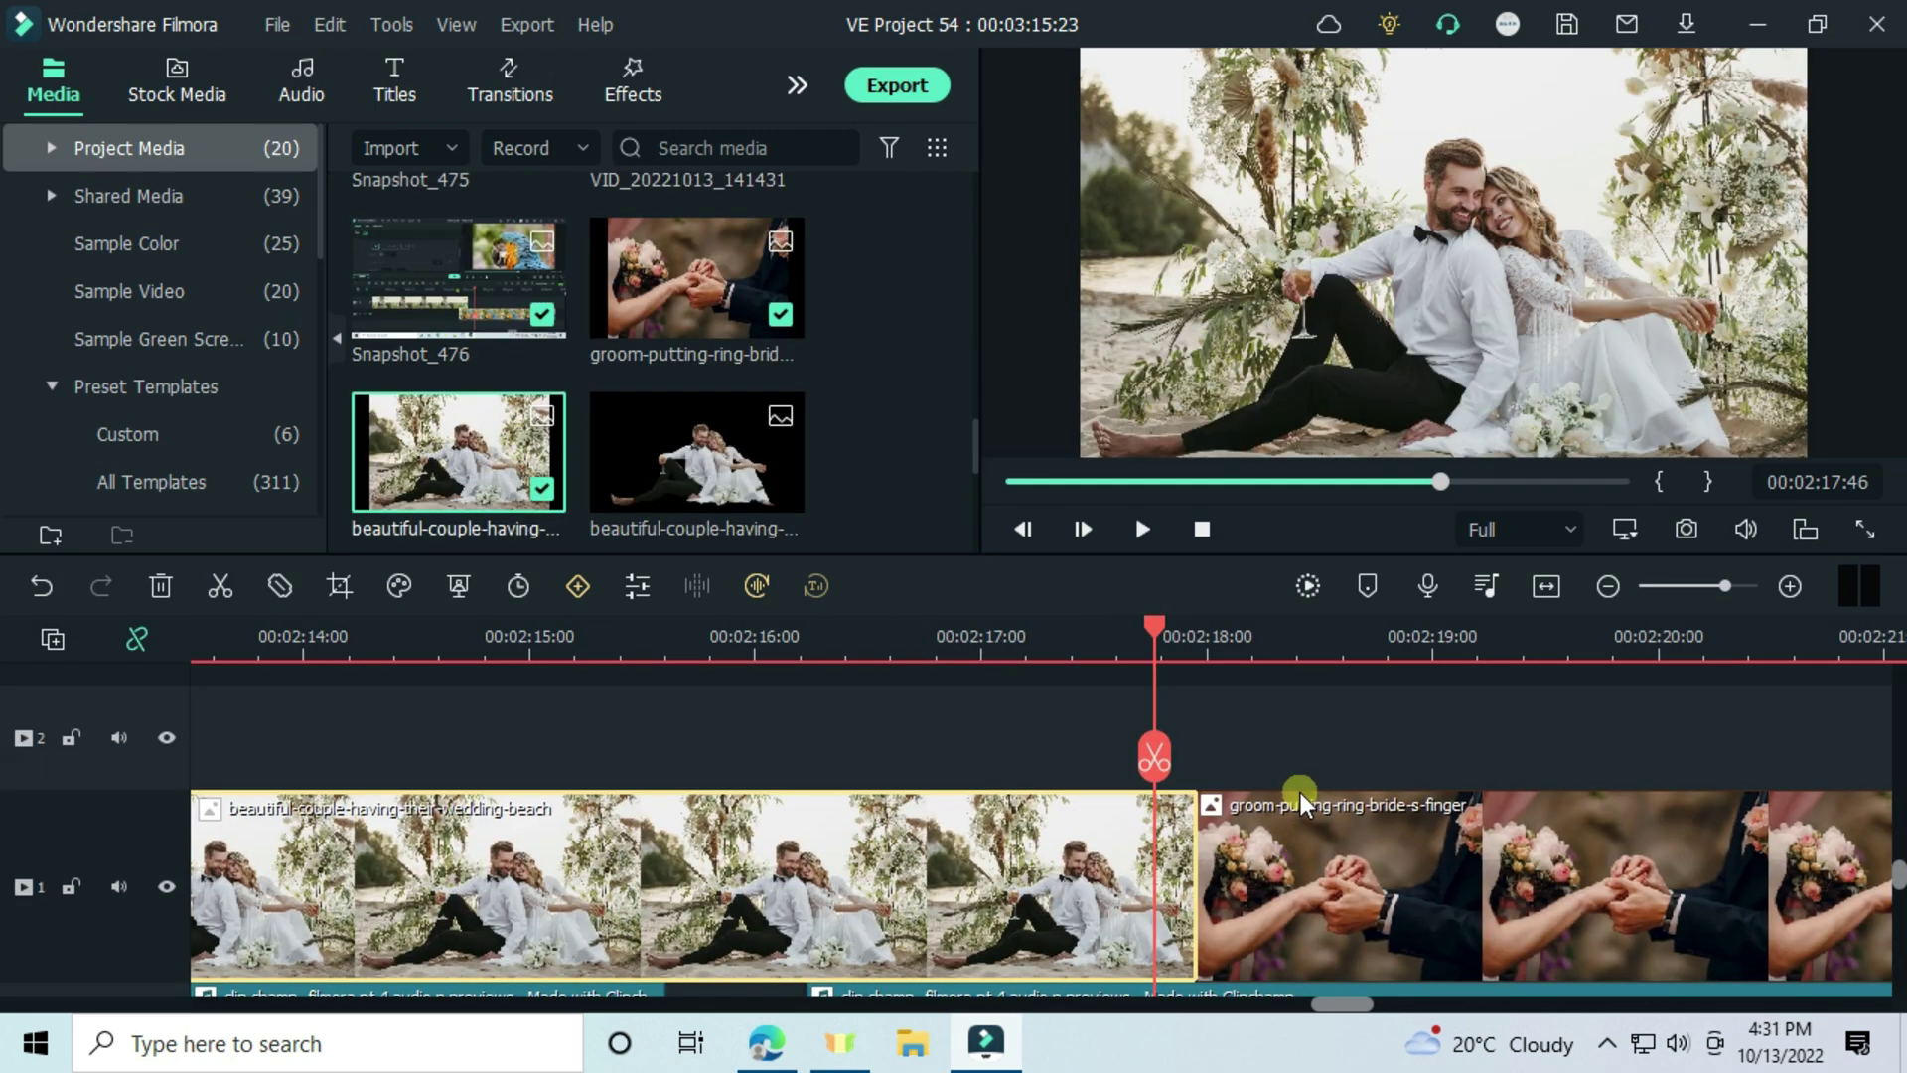
pyautogui.moveTo(1324, 792); pyautogui.dragTo(1325, 750)
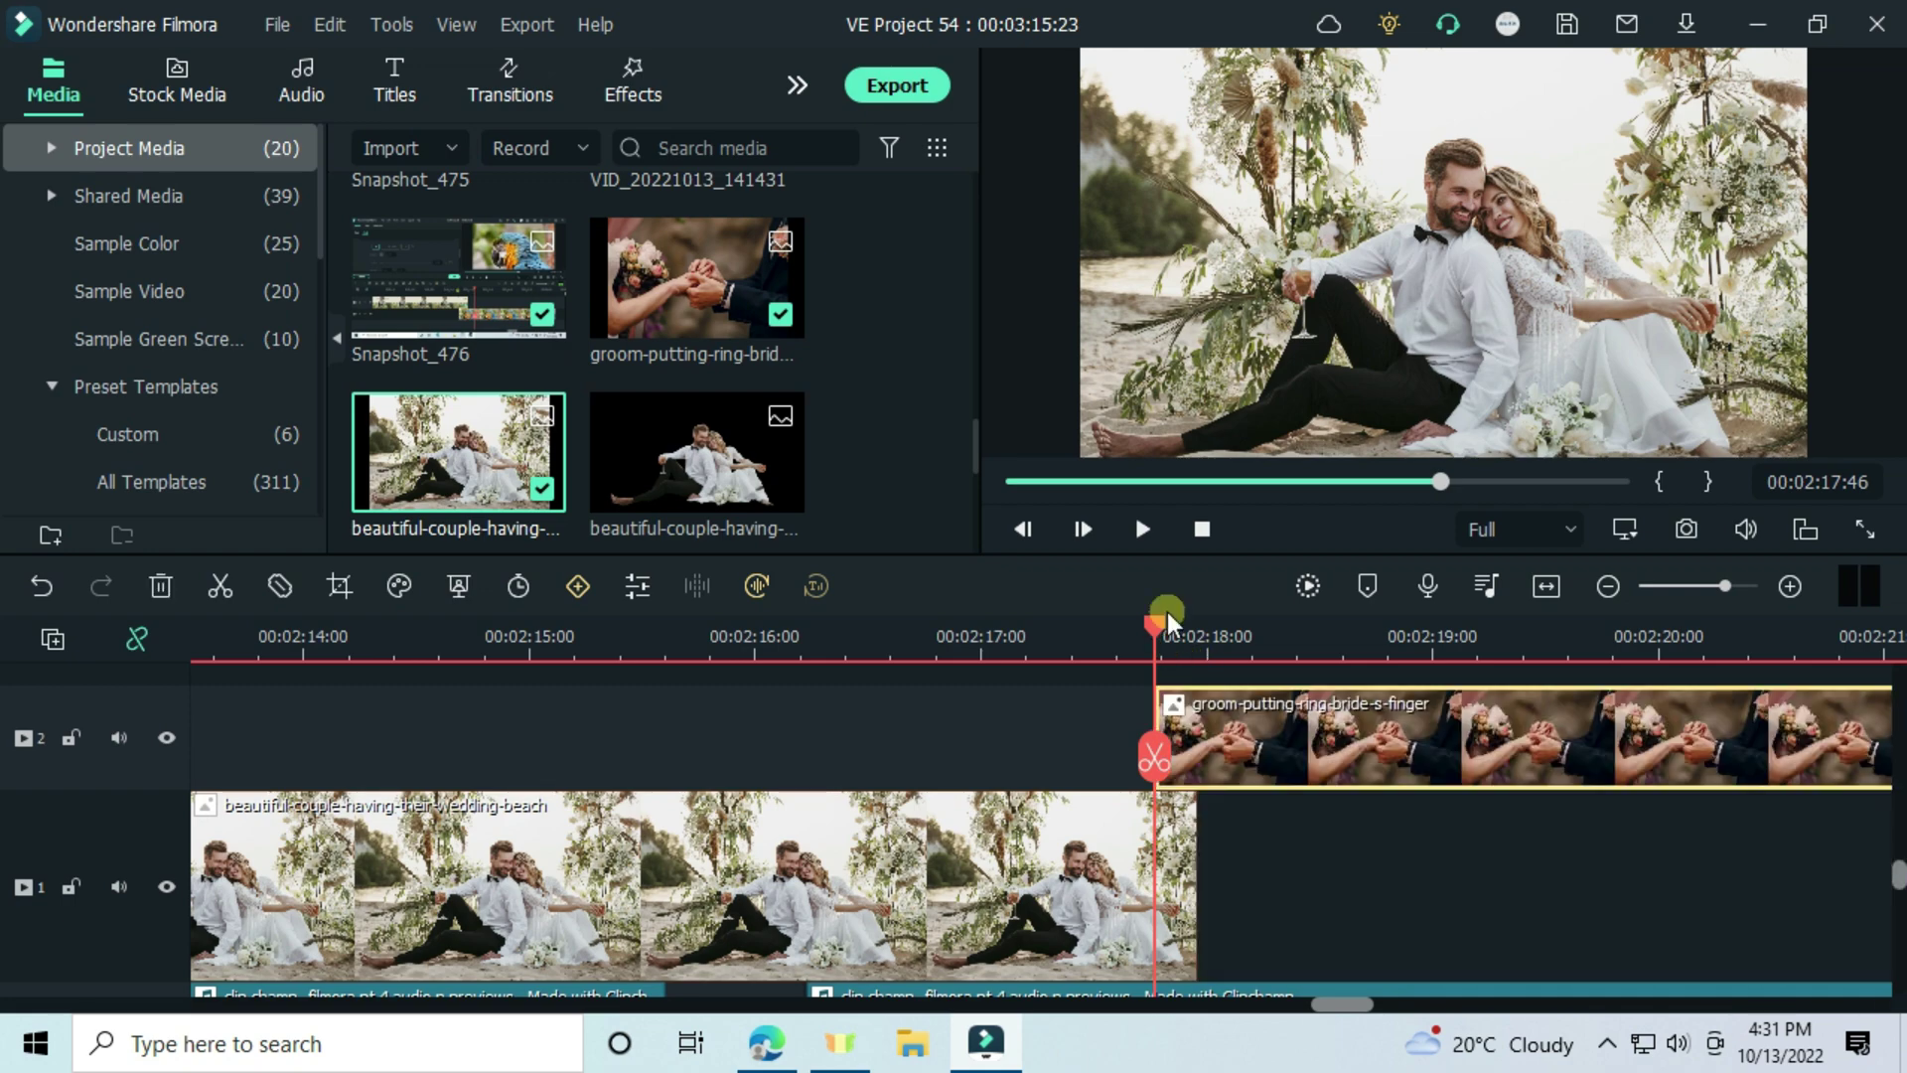
# - Advance the playhead 15 frames from the start of the groom-putting-ring clip to 00:02:18:01 and extend the beach couple clip to end there
pyautogui.click(1156, 635)
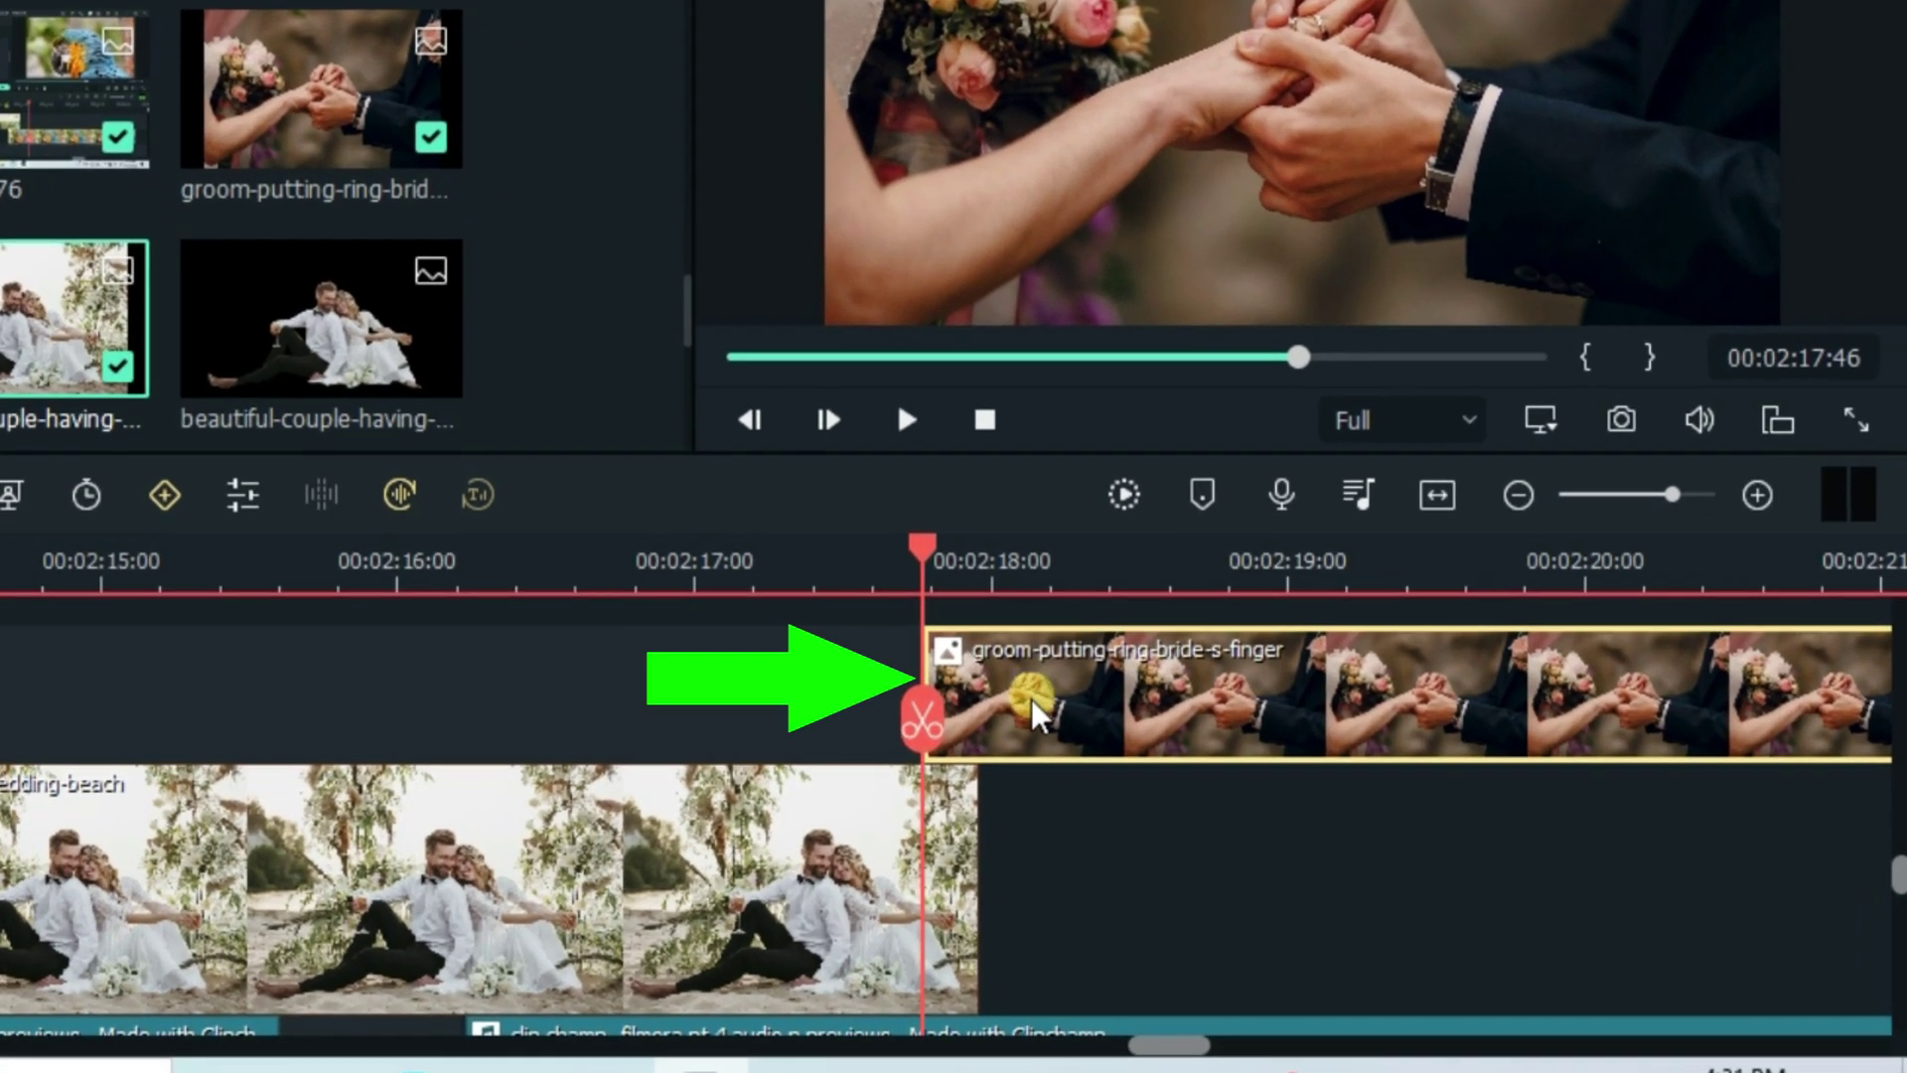
pyautogui.press('Right')
pyautogui.press('Right')
pyautogui.press('Right')
pyautogui.press('Right')
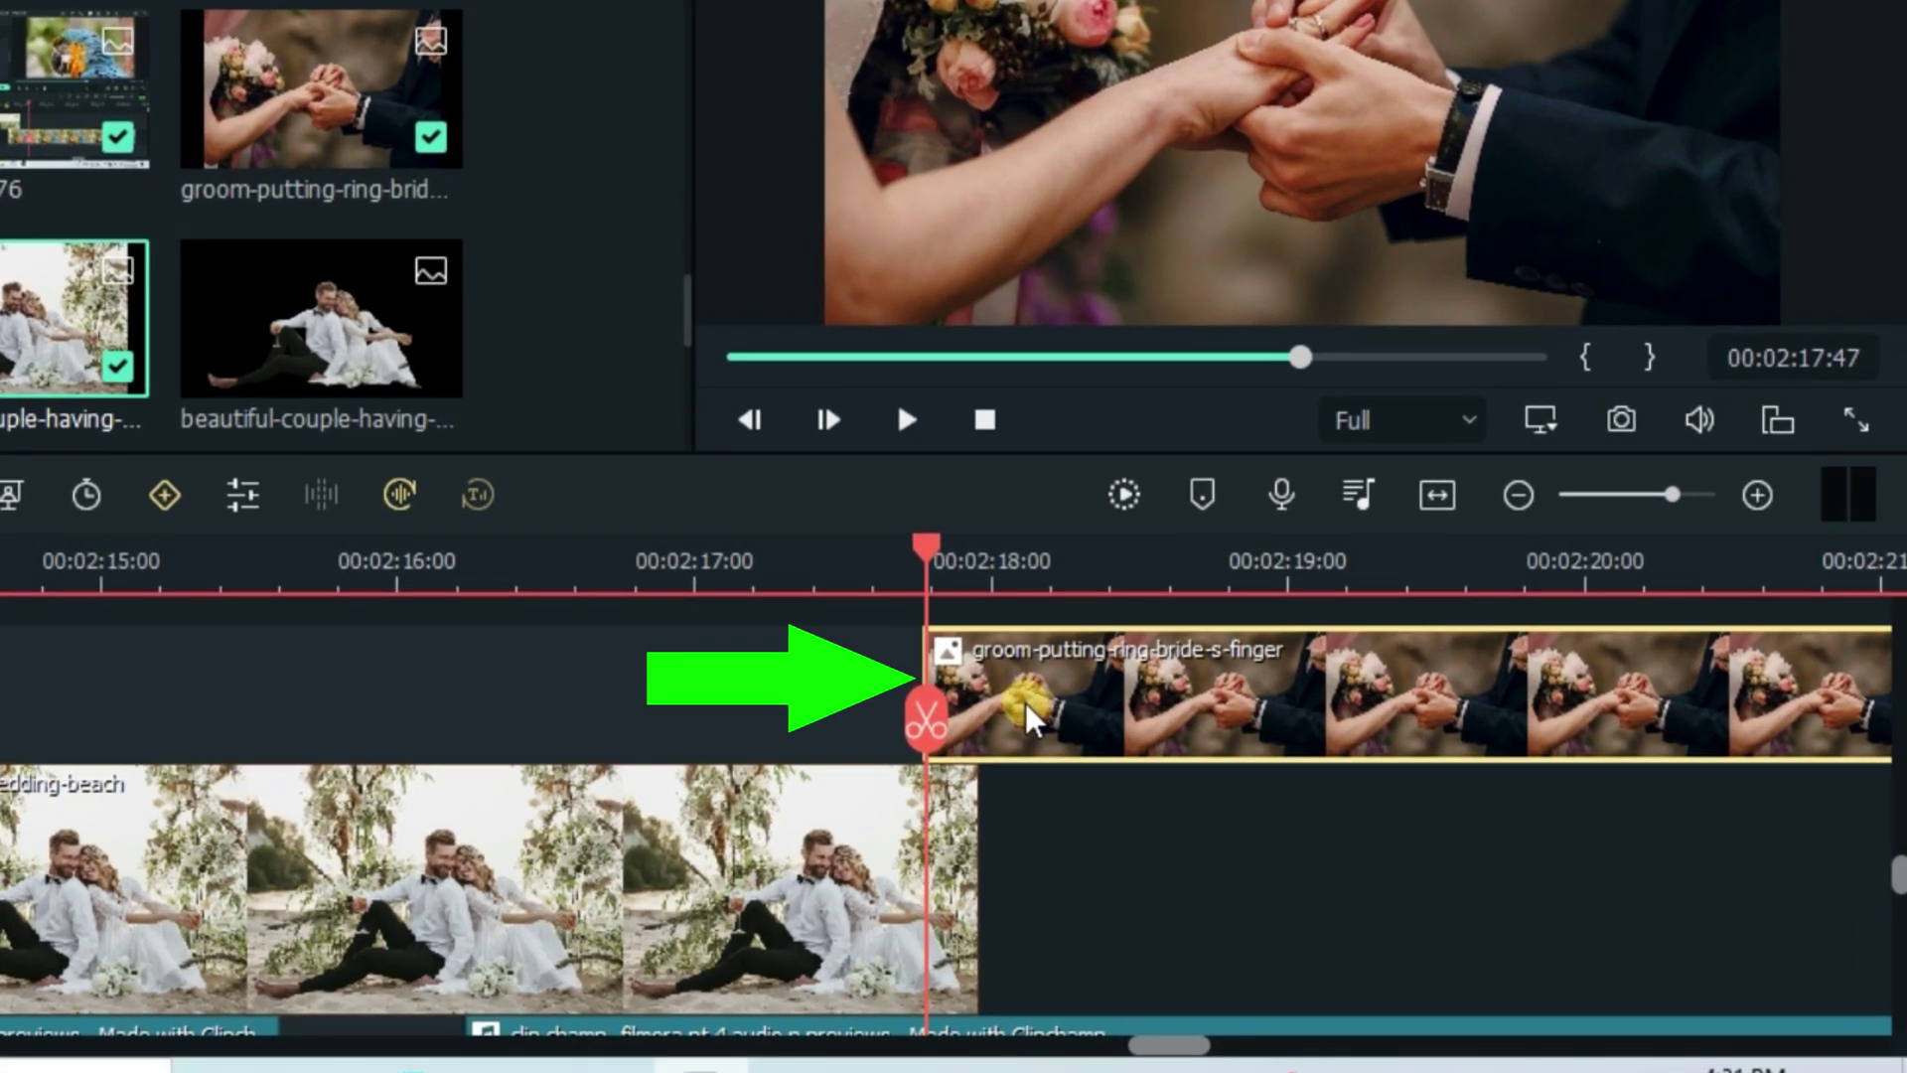
pyautogui.press('Right')
pyautogui.press('Right')
pyautogui.press('Right')
pyautogui.press('Right')
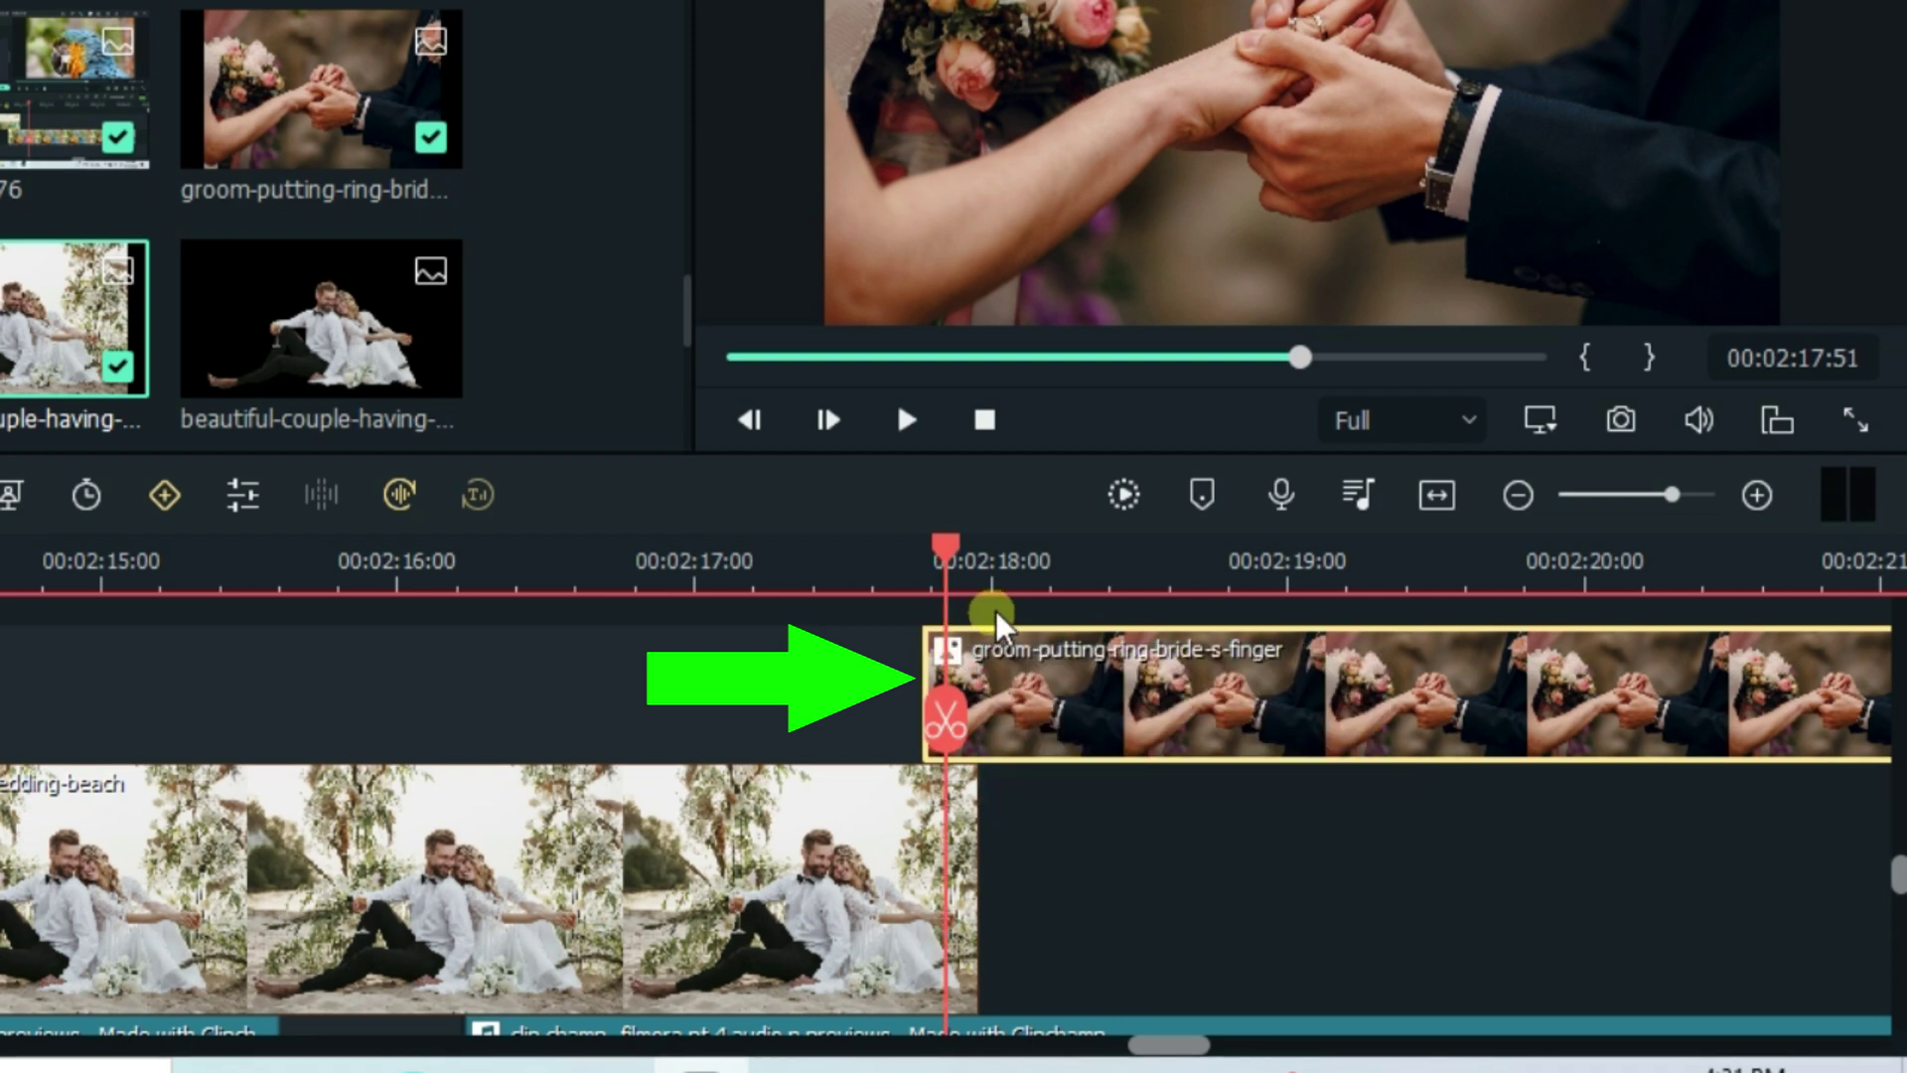
pyautogui.press('Right')
pyautogui.press('Right')
pyautogui.press('Right')
pyautogui.press('Right')
pyautogui.press('Right')
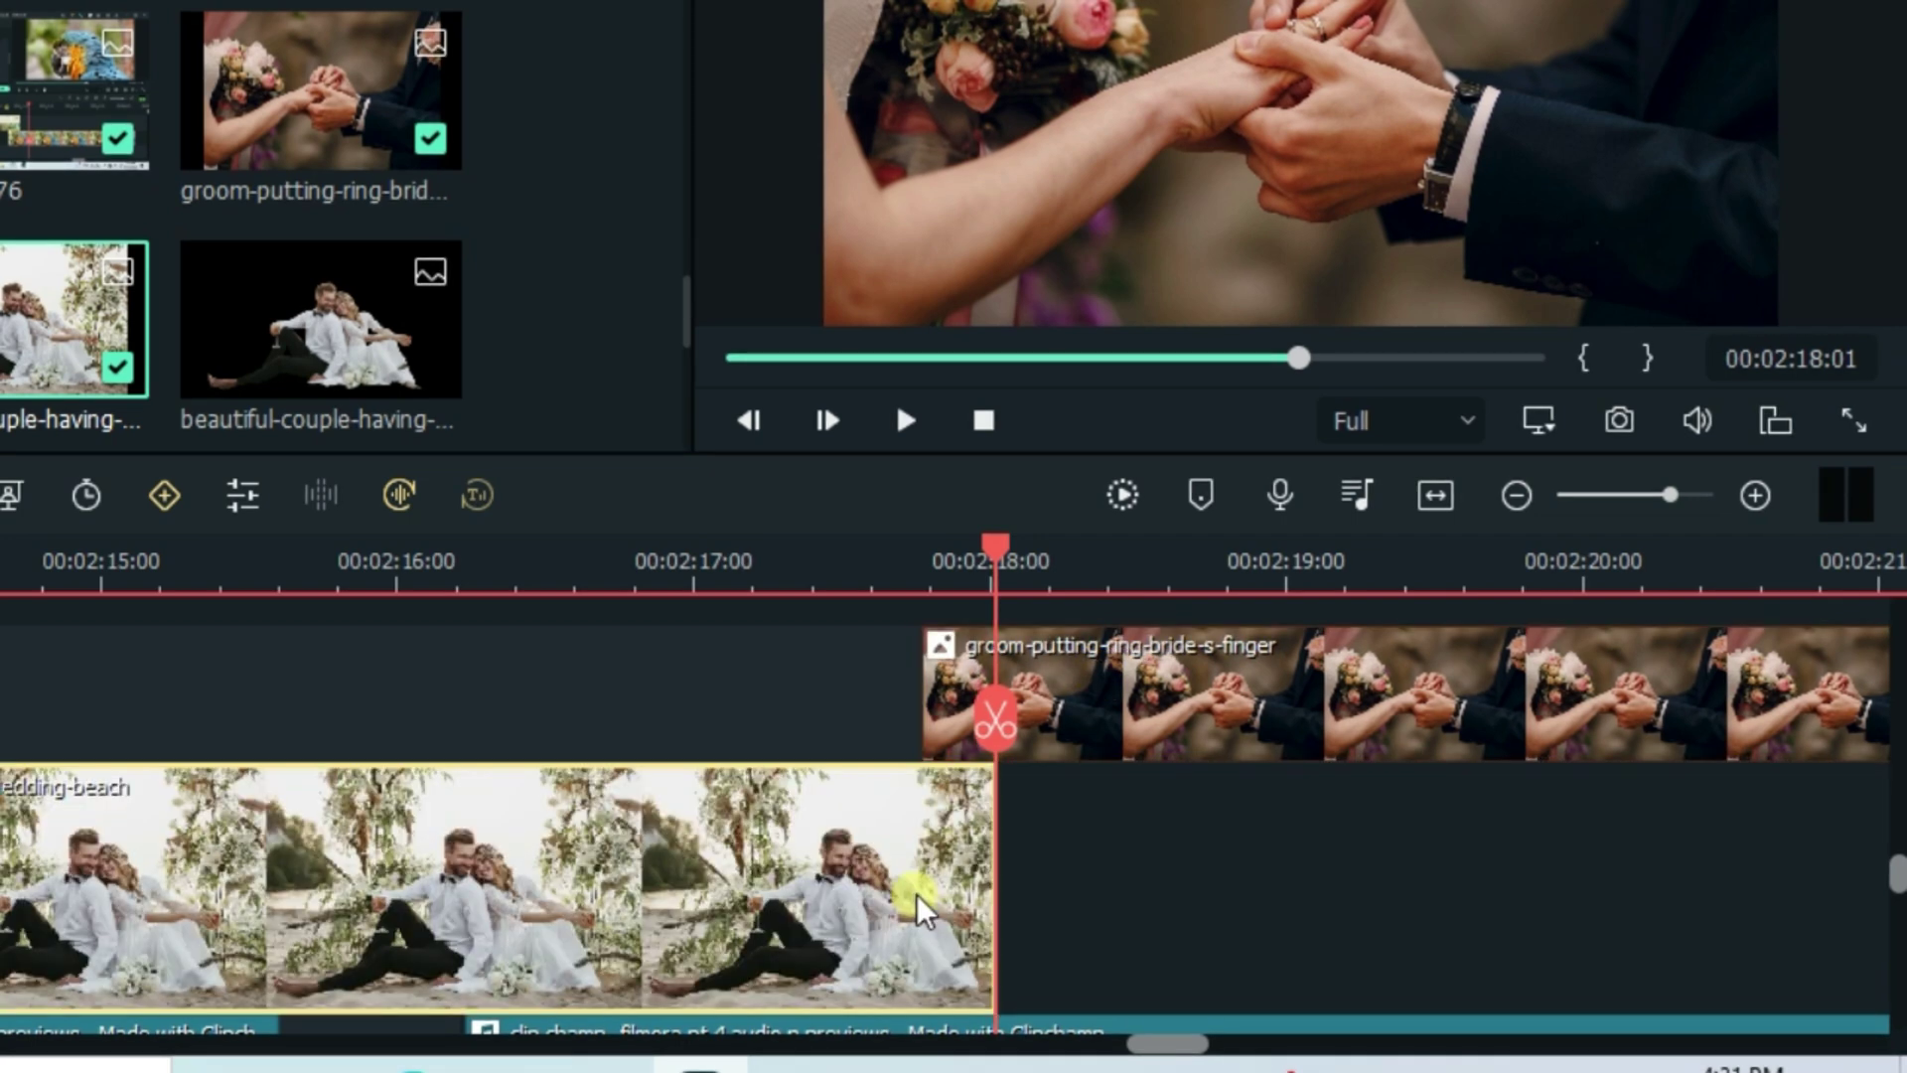
# - Split the groom-putting-ring clip at 00:02:18:01, in line with the end of the beach couple clip
pyautogui.scroll(1, 1026, 877)
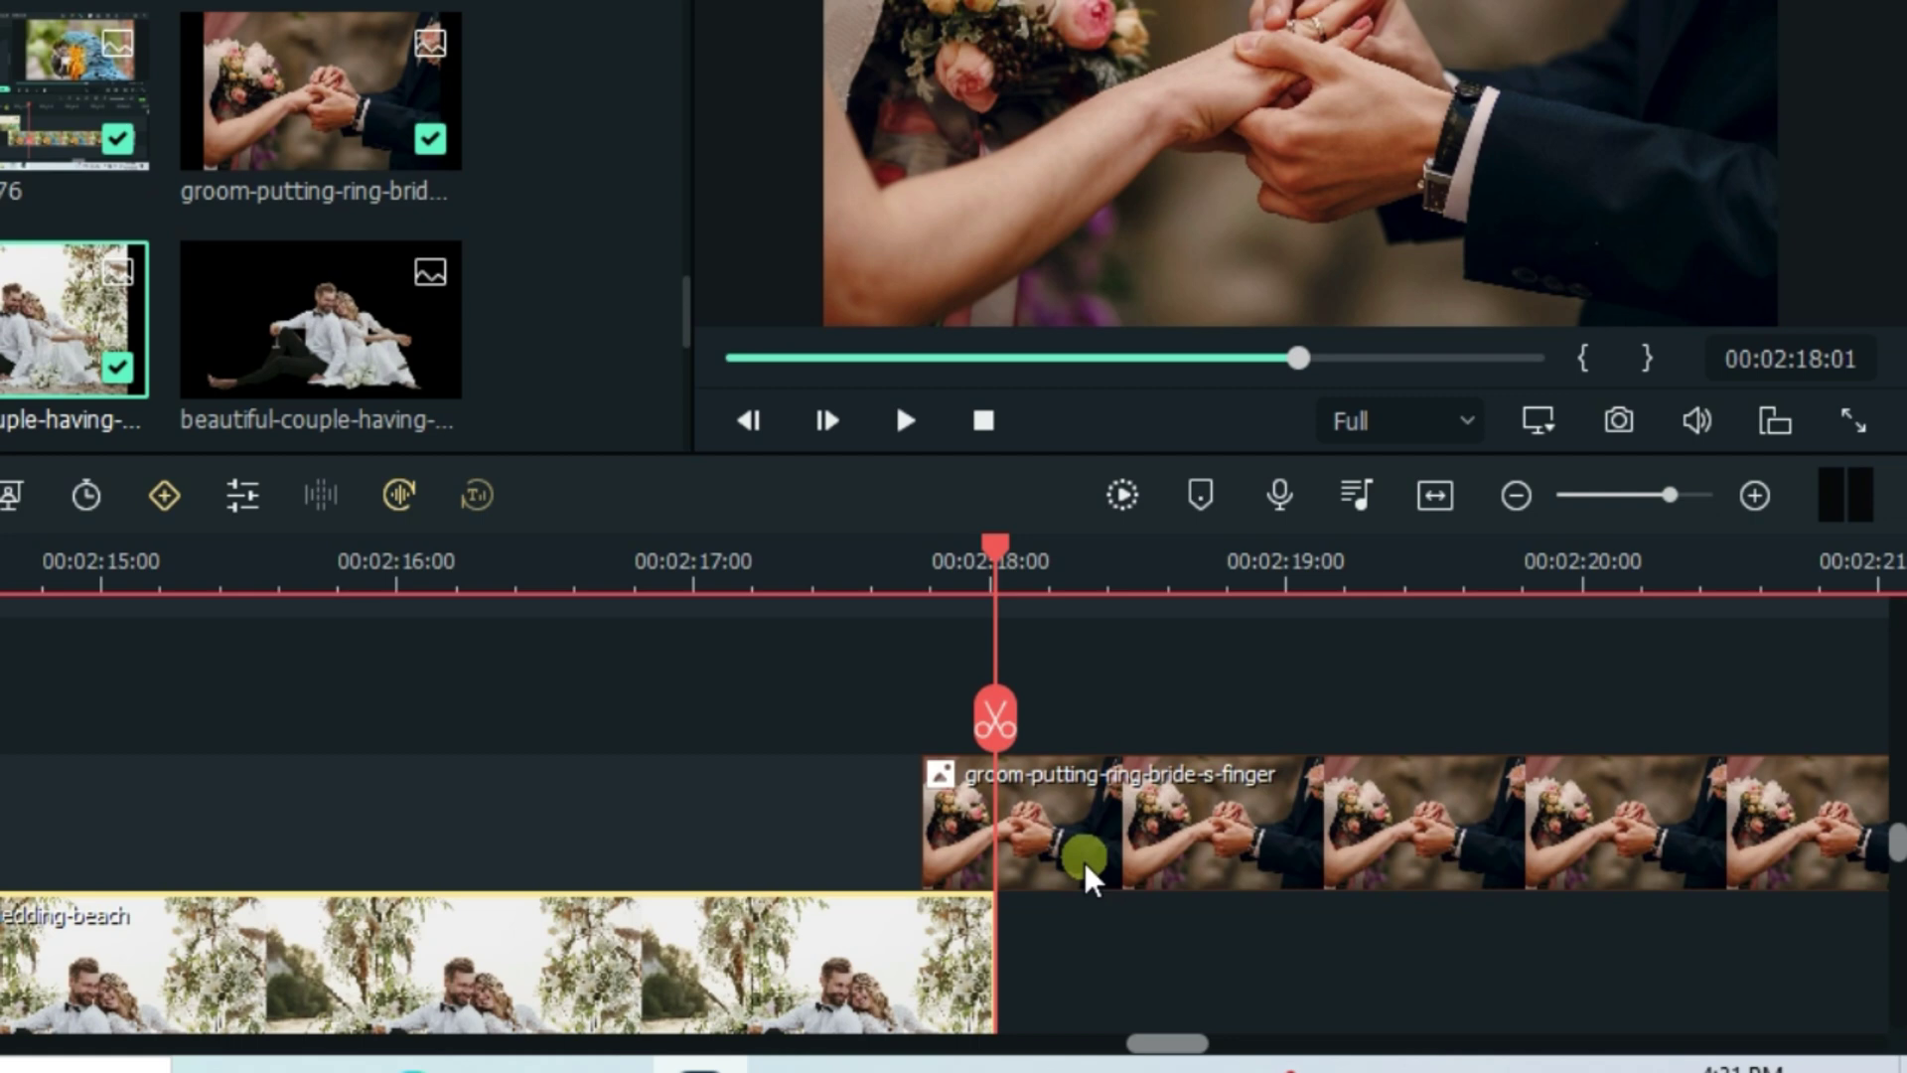
pyautogui.click(1028, 824)
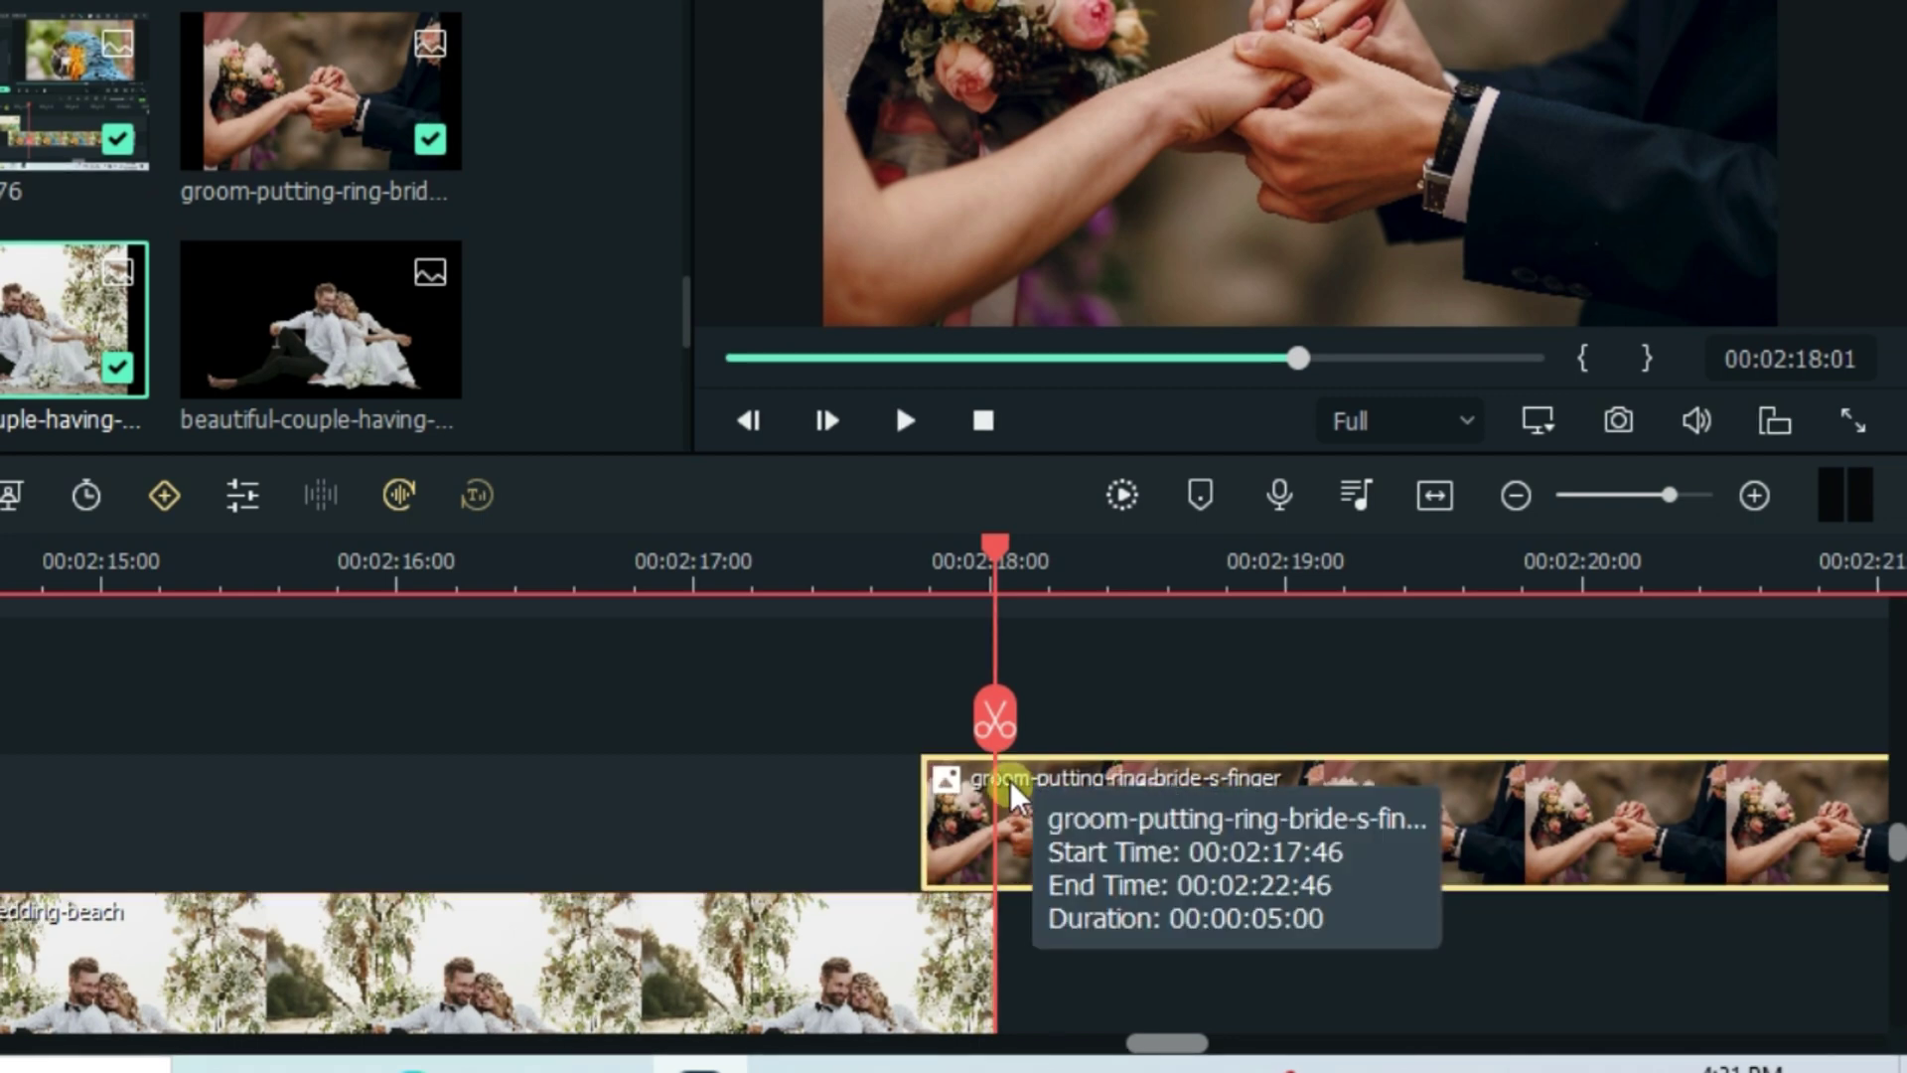
pyautogui.click(1005, 730)
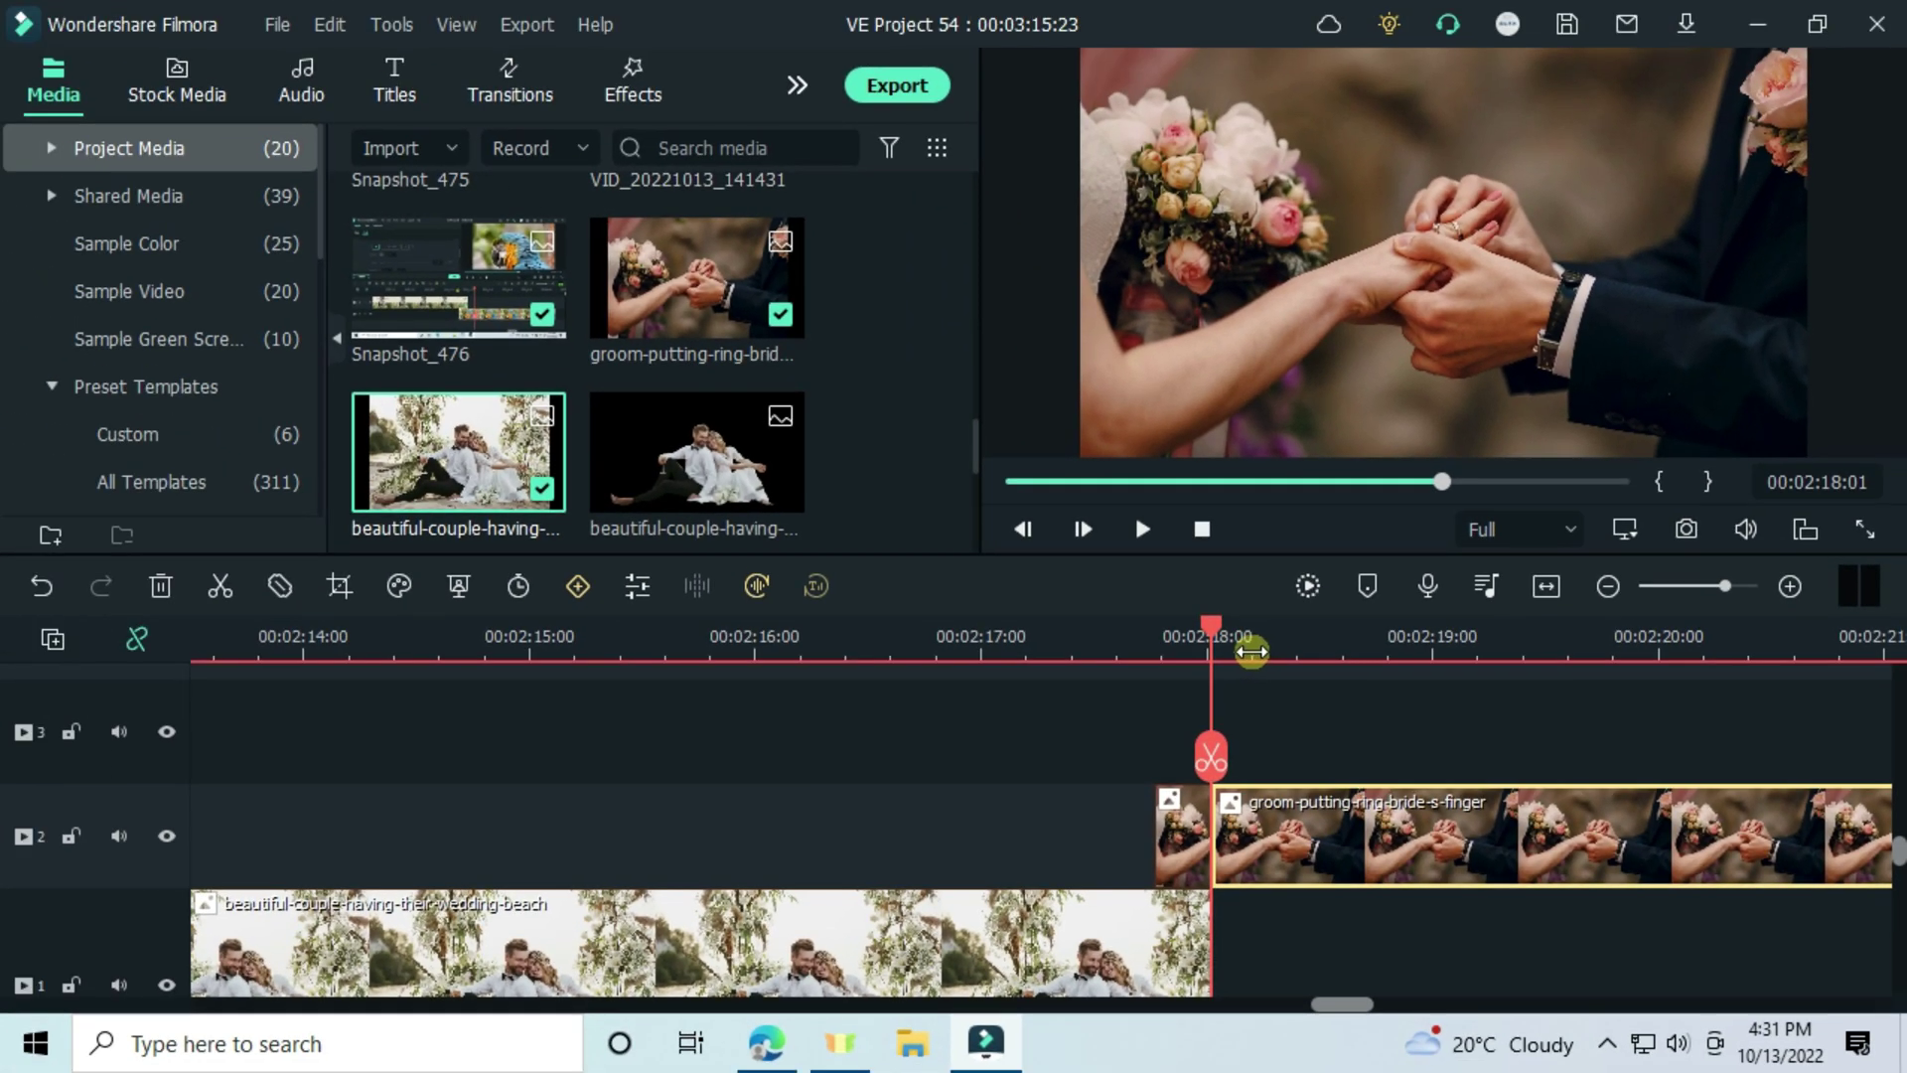
# - Apply a heart-shaped mask to the short first piece of the groom-putting-ring clip with the playhead at its start, 00:02:17:46
pyautogui.moveTo(1072, 593); pyautogui.dragTo(1232, 612)
pyautogui.moveTo(1376, 667); pyautogui.dragTo(1380, 671)
pyautogui.click(1141, 867)
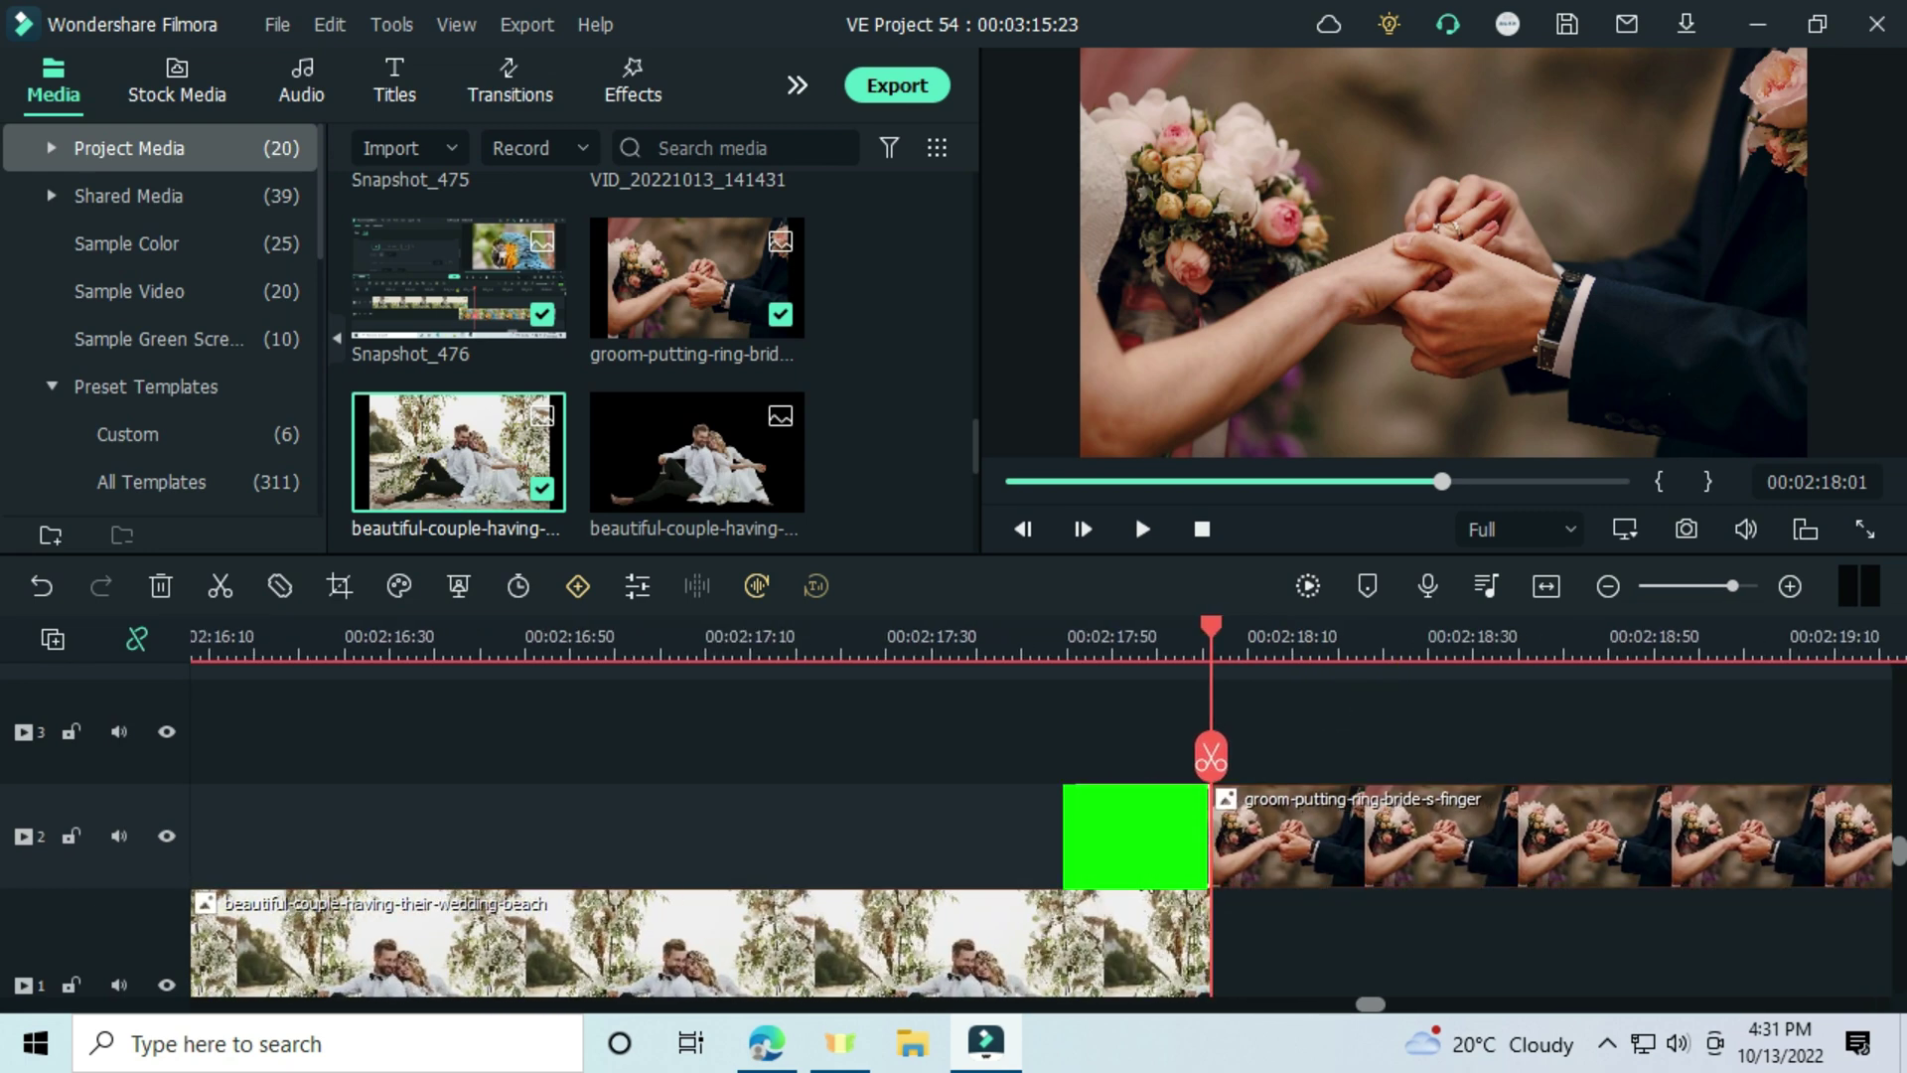
pyautogui.moveTo(1140, 876); pyautogui.dragTo(1139, 877)
pyautogui.doubleClick(1139, 876)
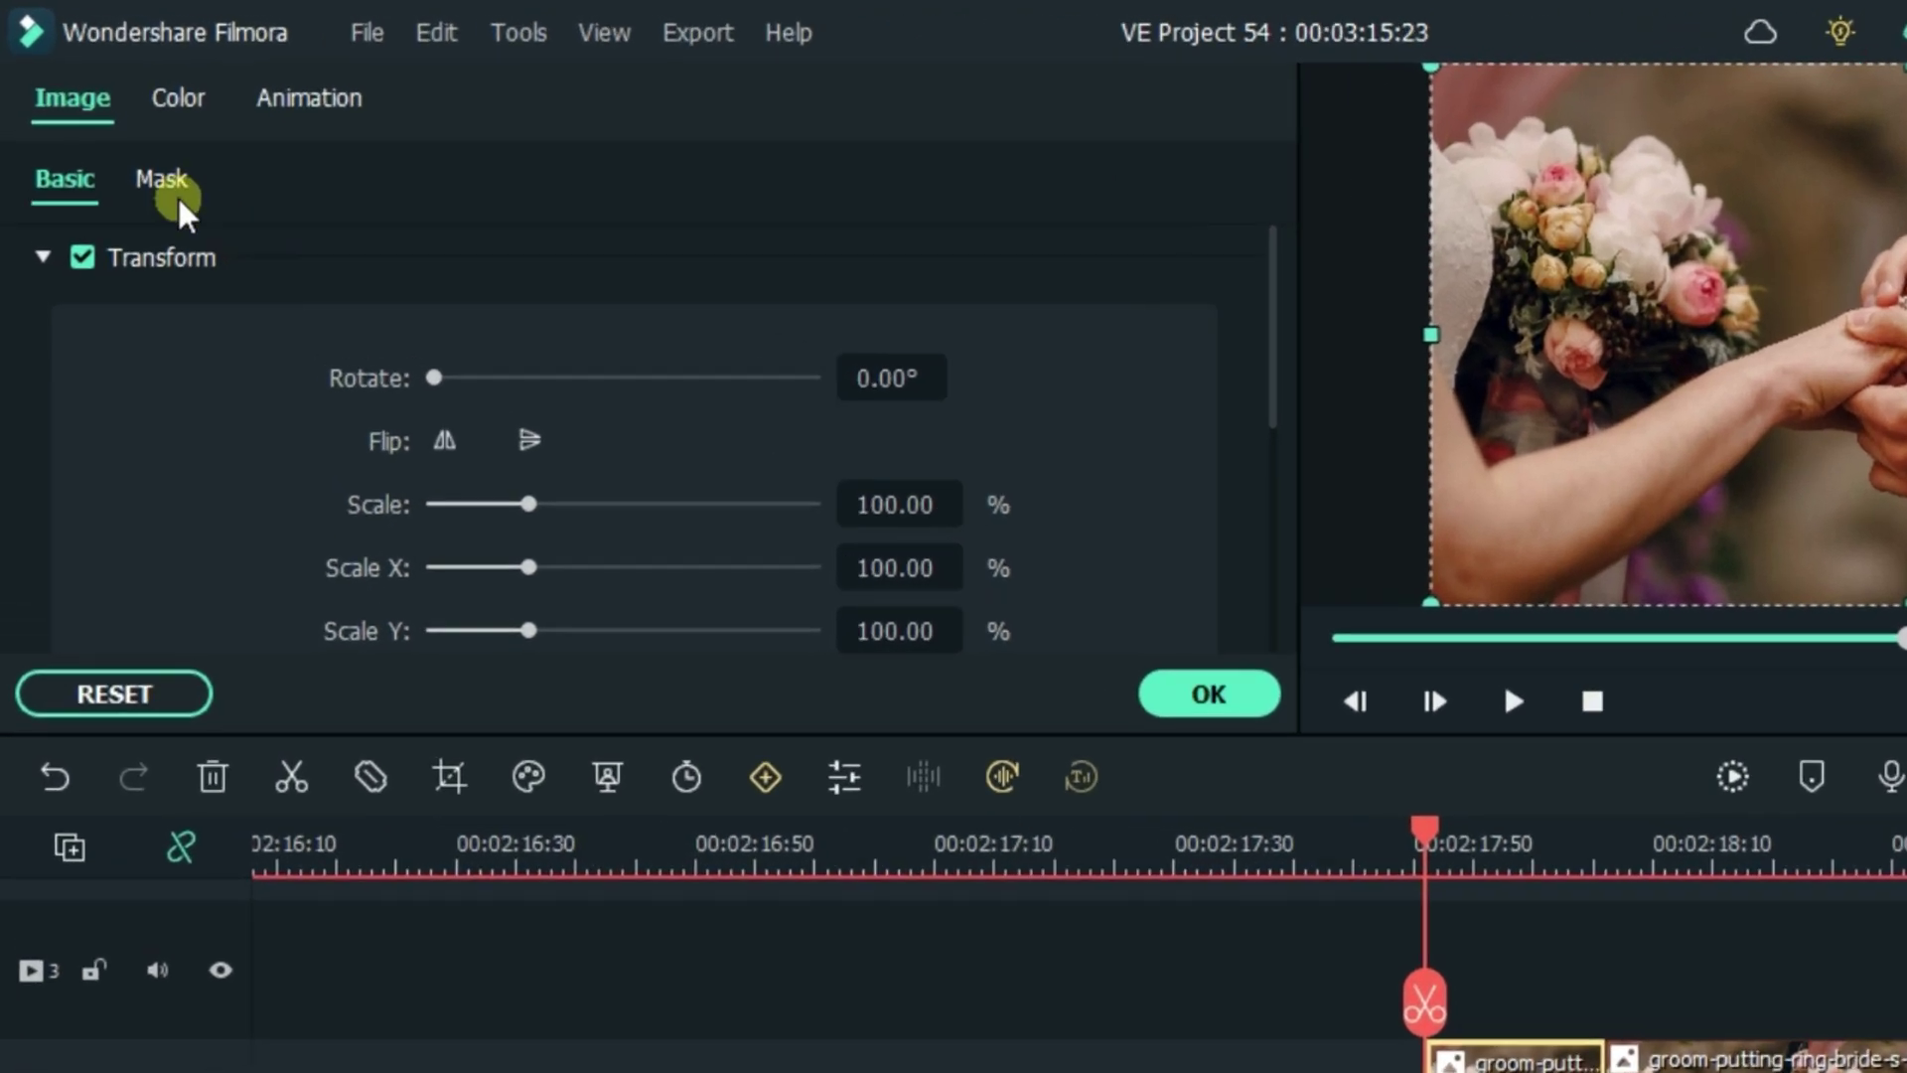
pyautogui.click(122, 137)
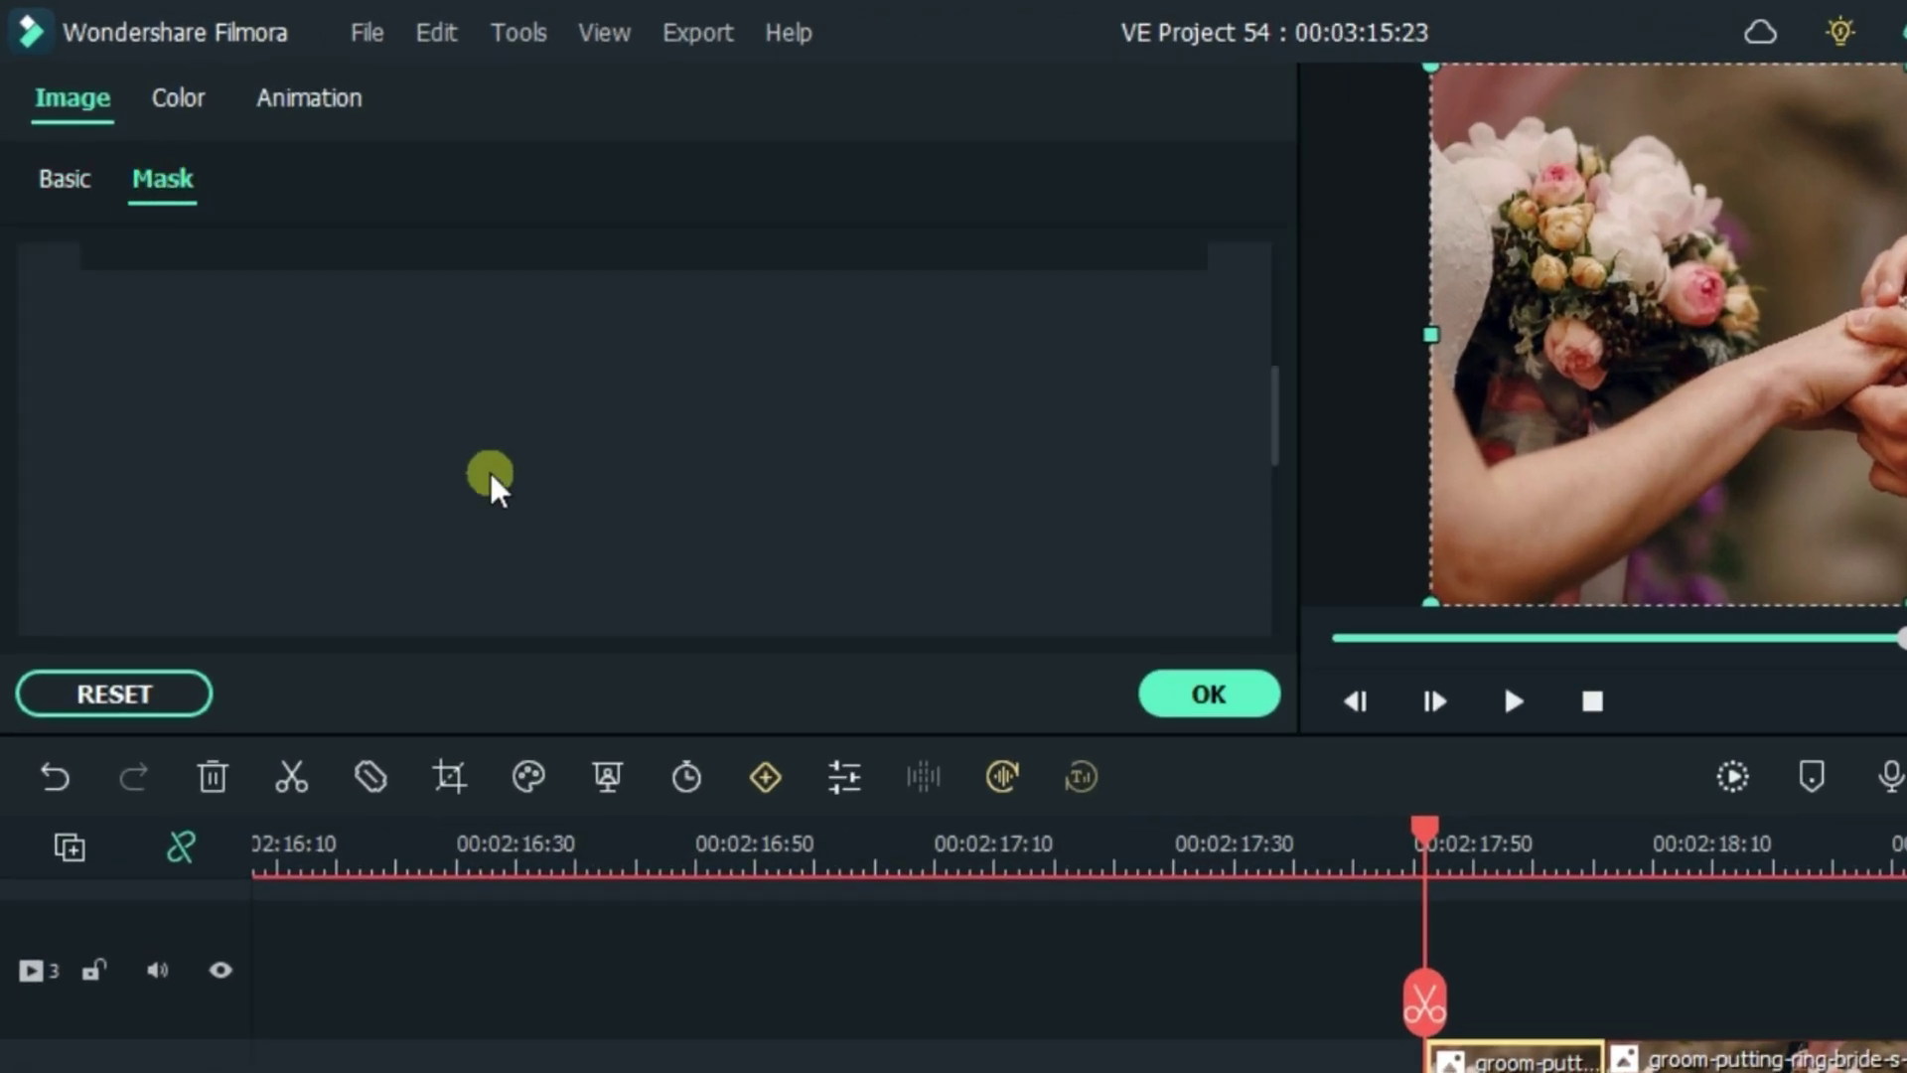
pyautogui.click(624, 449)
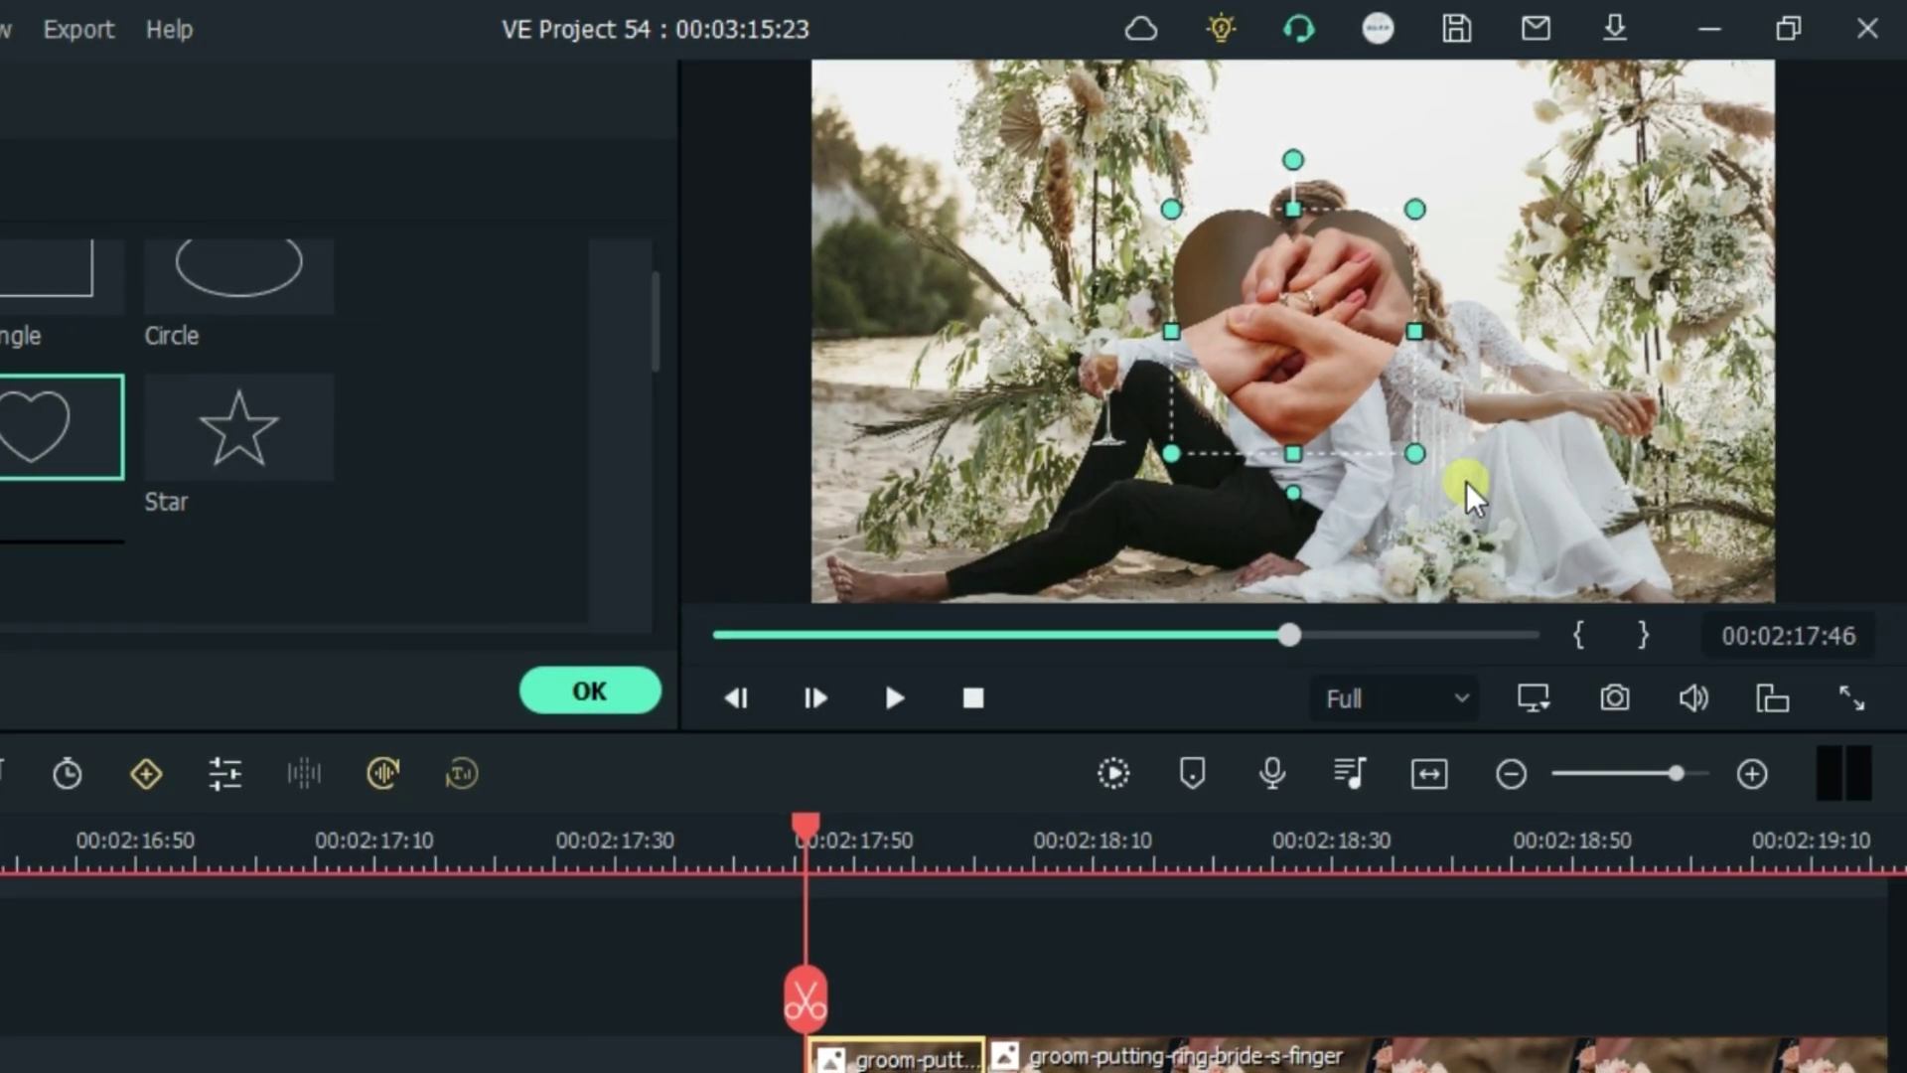
# - Shrink the heart mask to a scale of 15.79% and add a mask keyframe at the short clip's start
pyautogui.moveTo(1409, 452); pyautogui.dragTo(1343, 372)
pyautogui.scroll(-3, 610, 547)
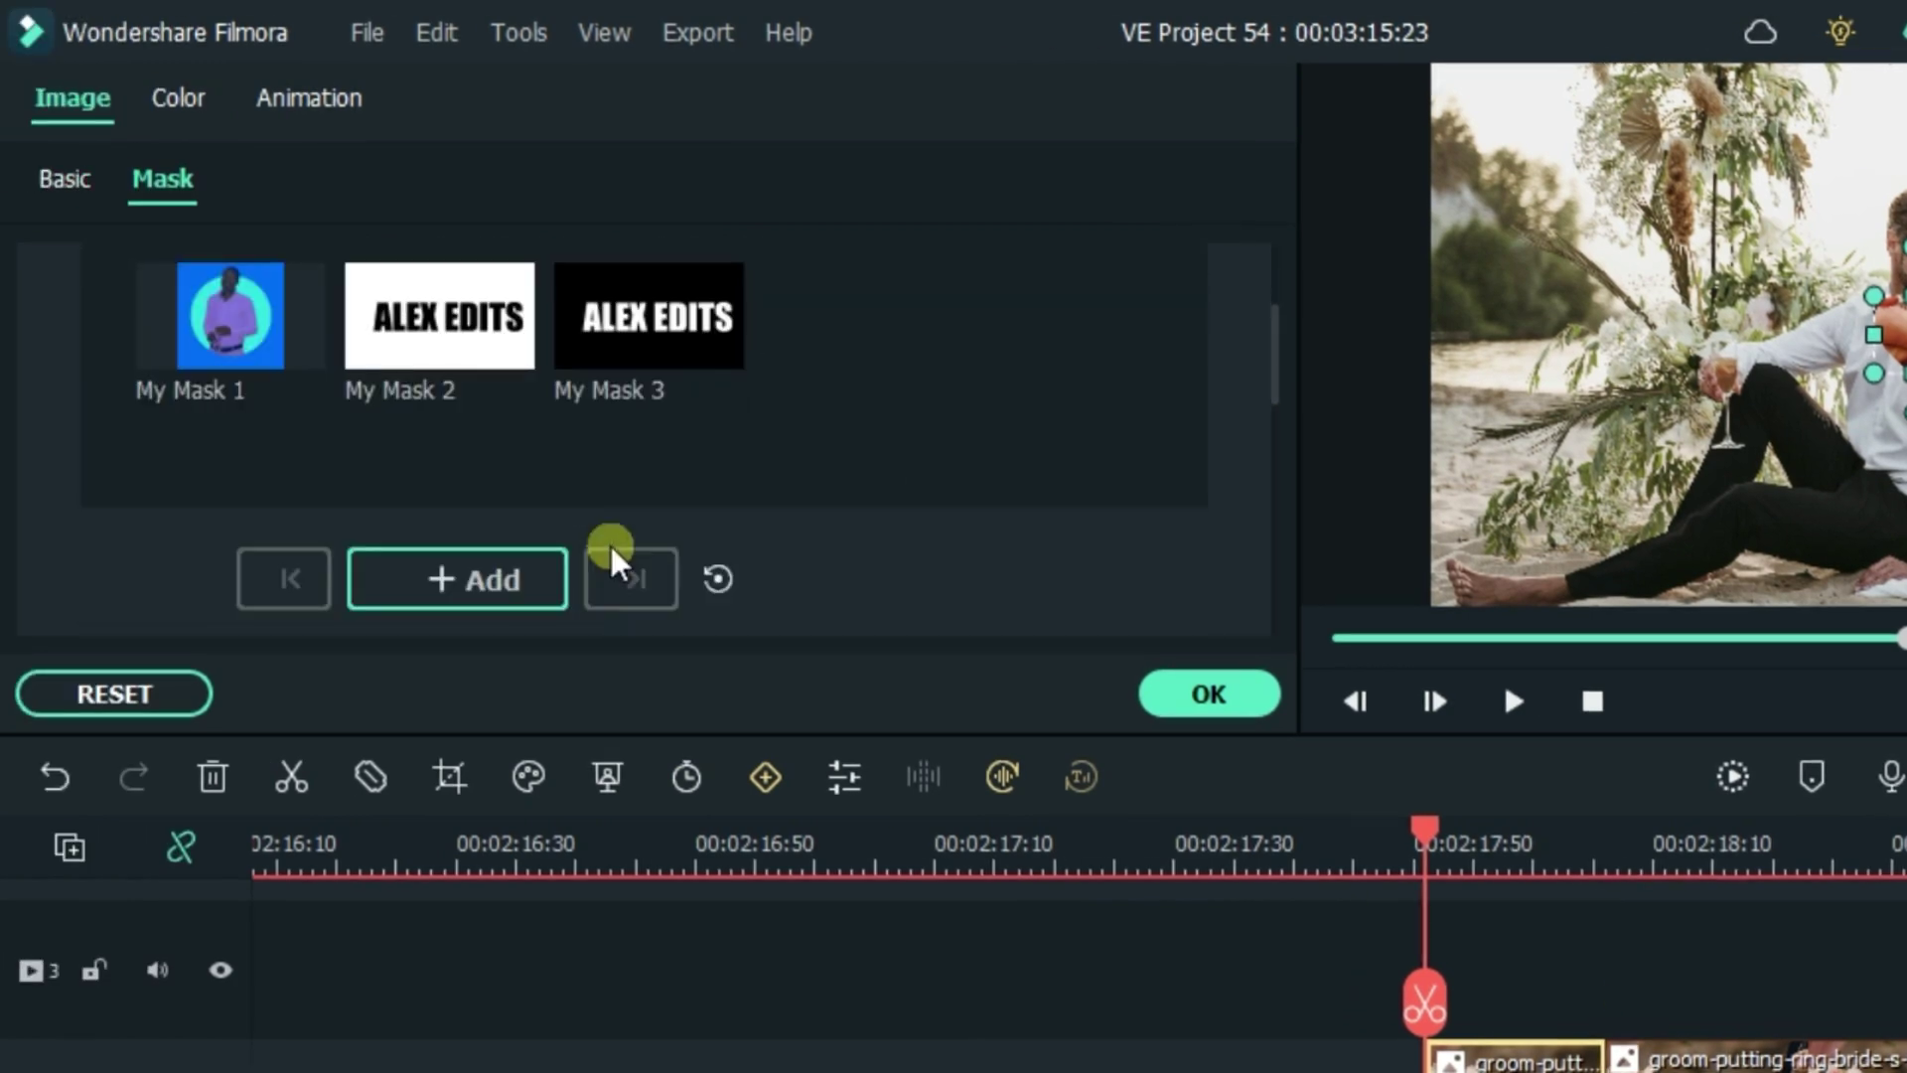
pyautogui.click(504, 580)
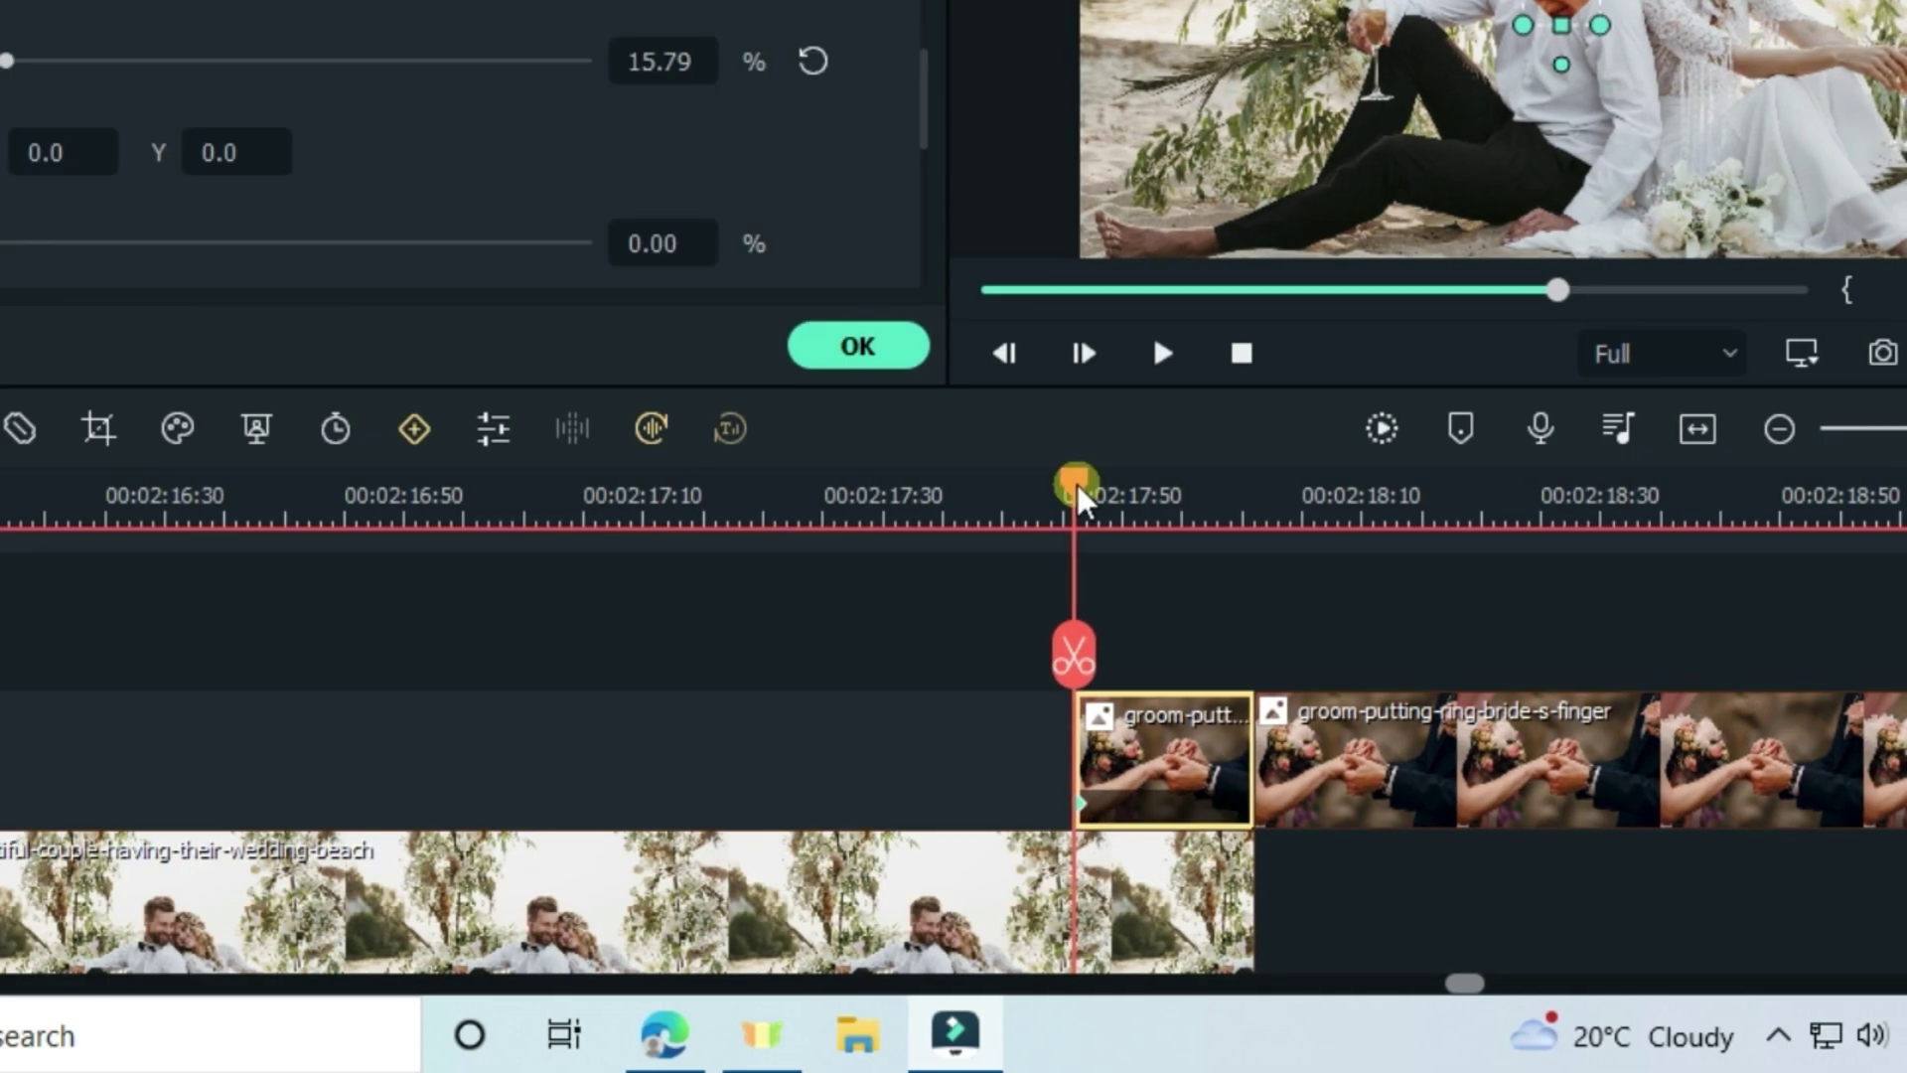
# - Enlarge the heart mask to a scale of 297.62% at 00:02:18:00 and shift that keyframe to the short clip's end at 00:02:18:01
pyautogui.moveTo(1428, 828); pyautogui.dragTo(1563, 881)
pyautogui.moveTo(1212, 534); pyautogui.dragTo(1247, 624)
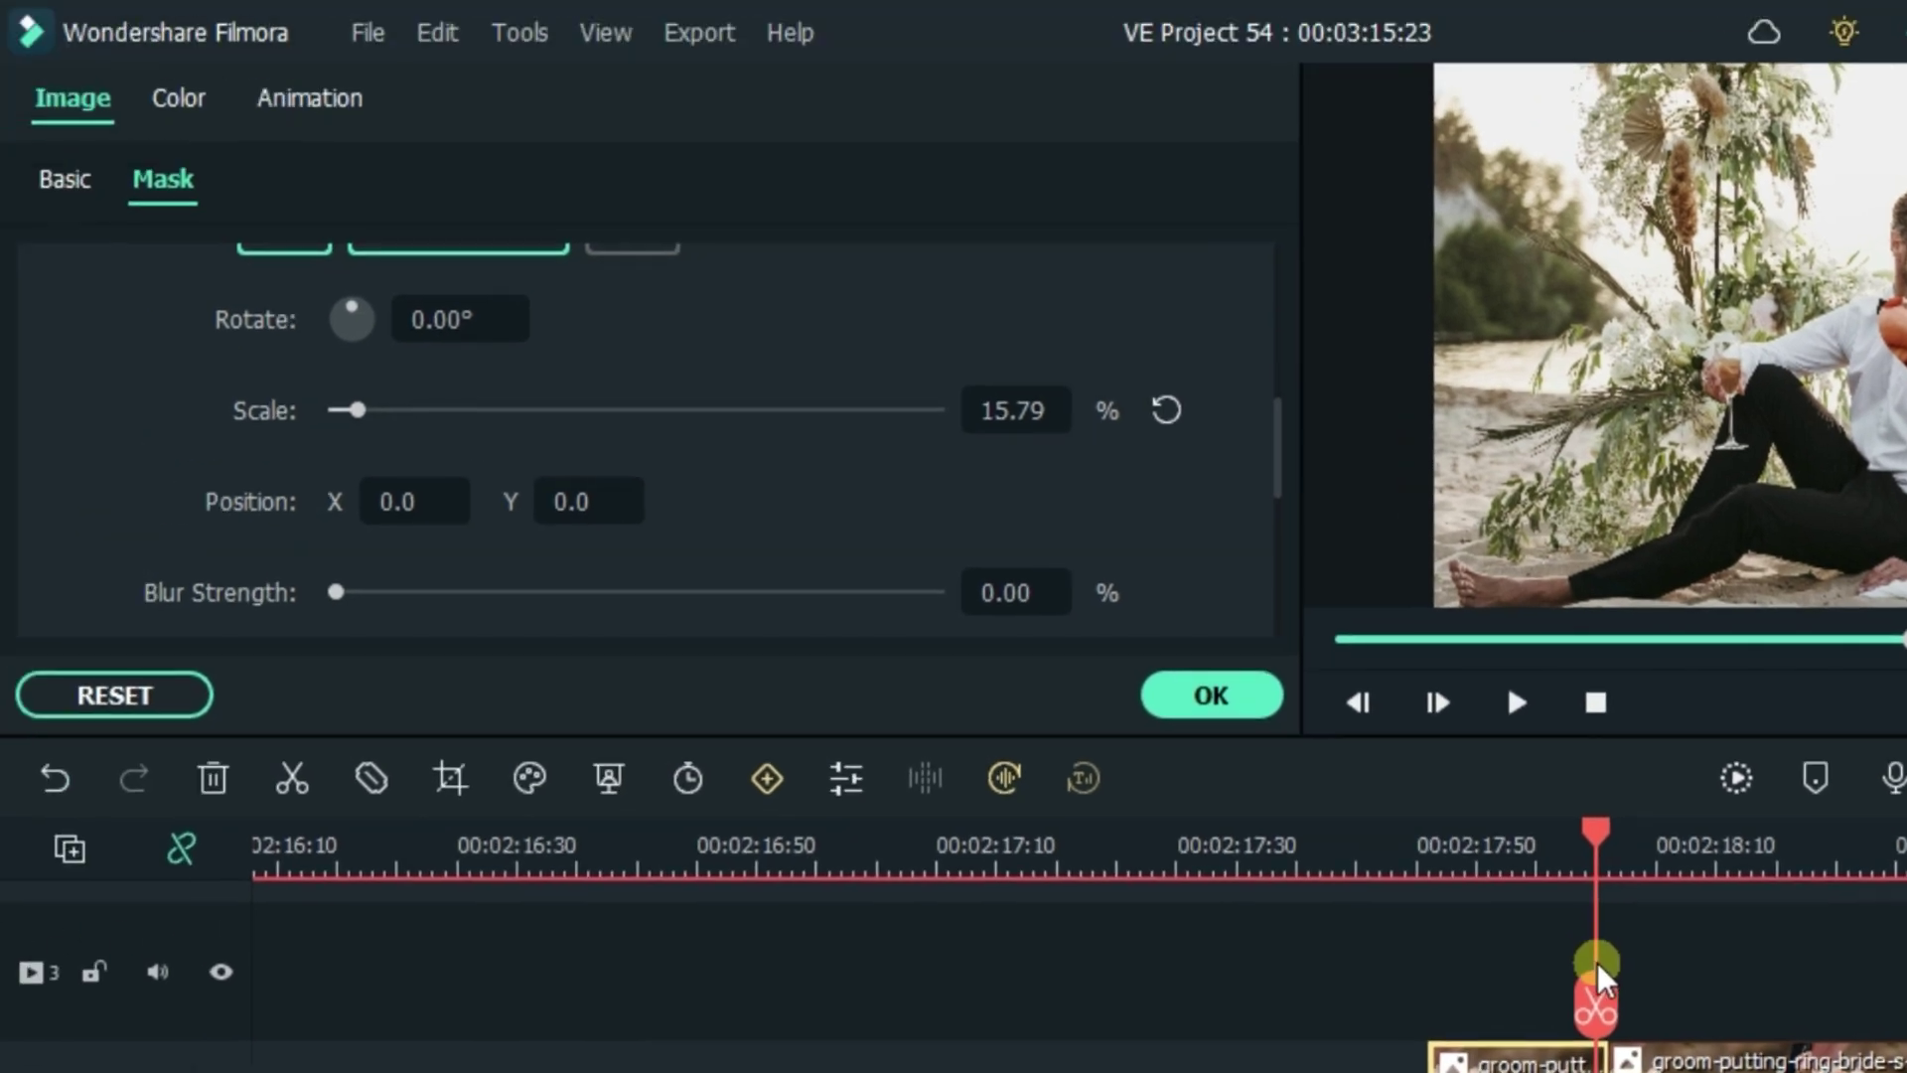
pyautogui.moveTo(1600, 970); pyautogui.dragTo(1609, 976)
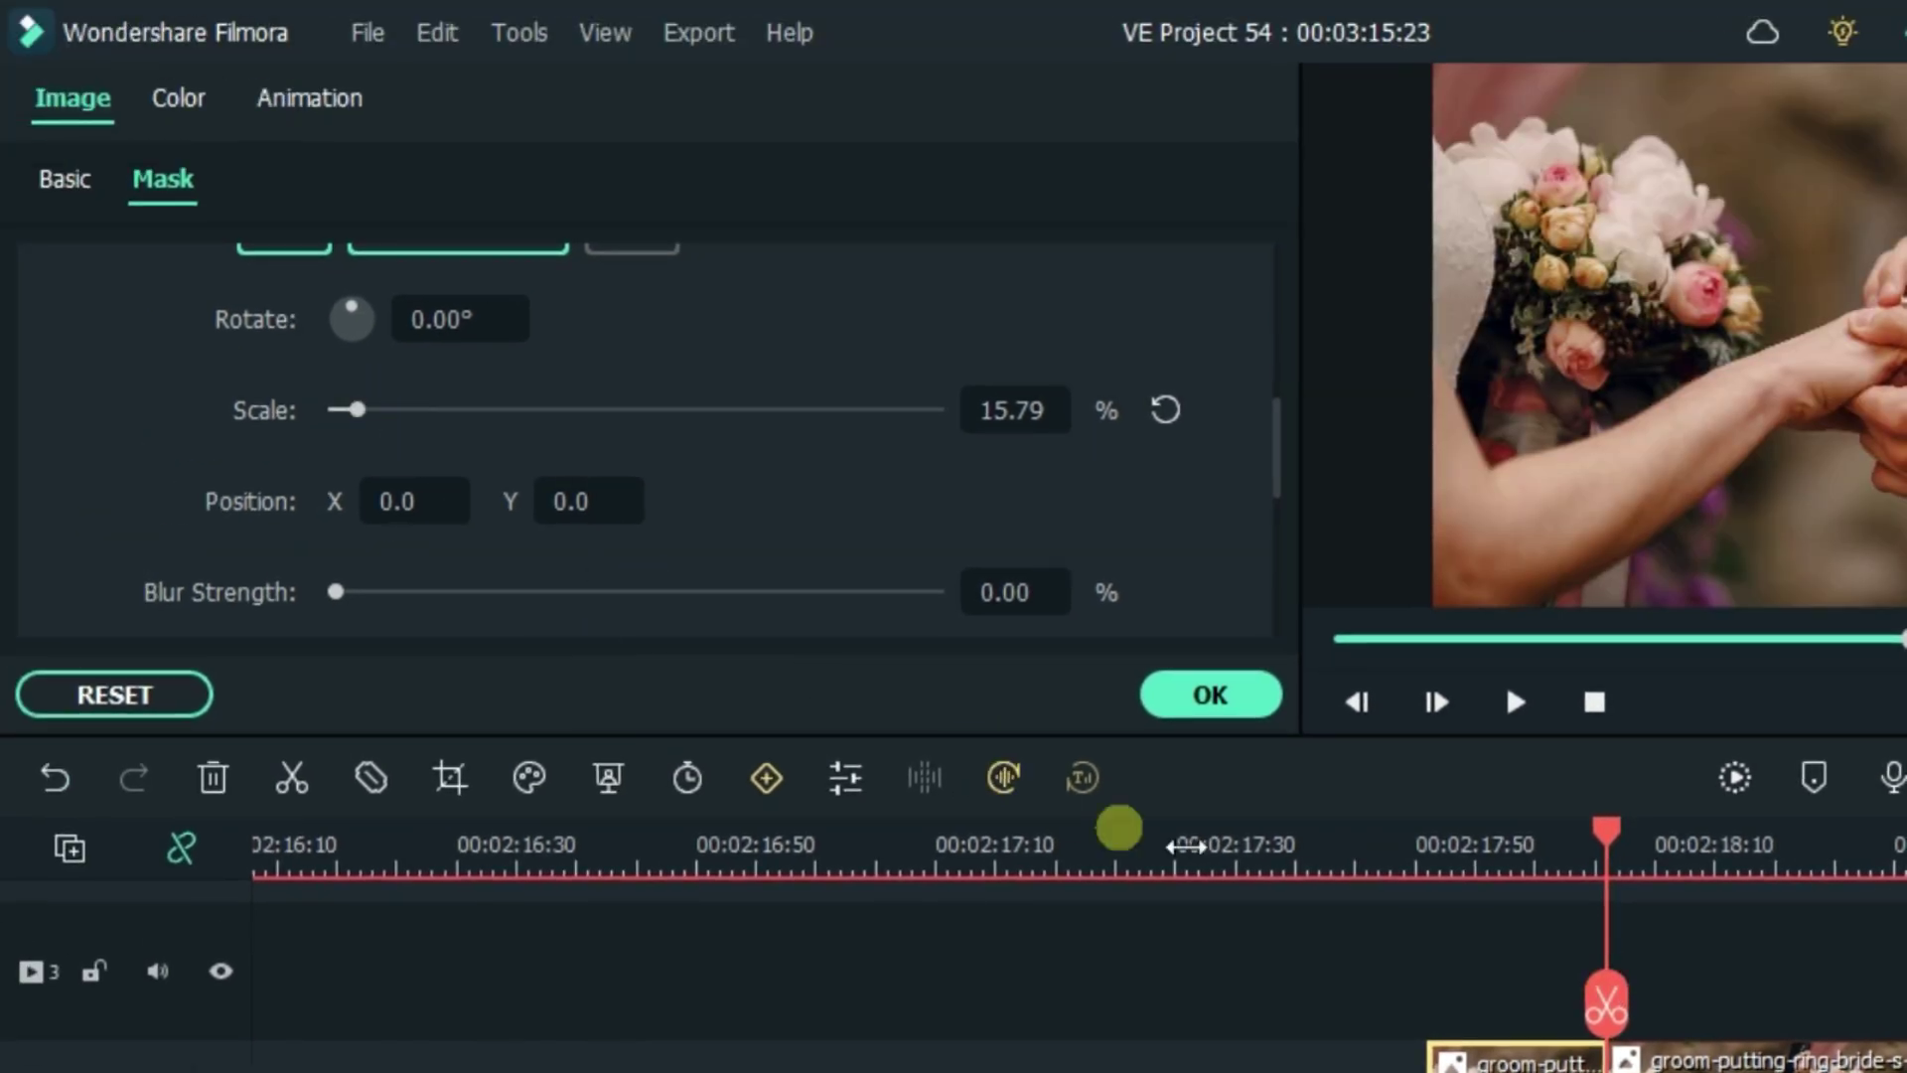
pyautogui.moveTo(1620, 843); pyautogui.dragTo(1595, 843)
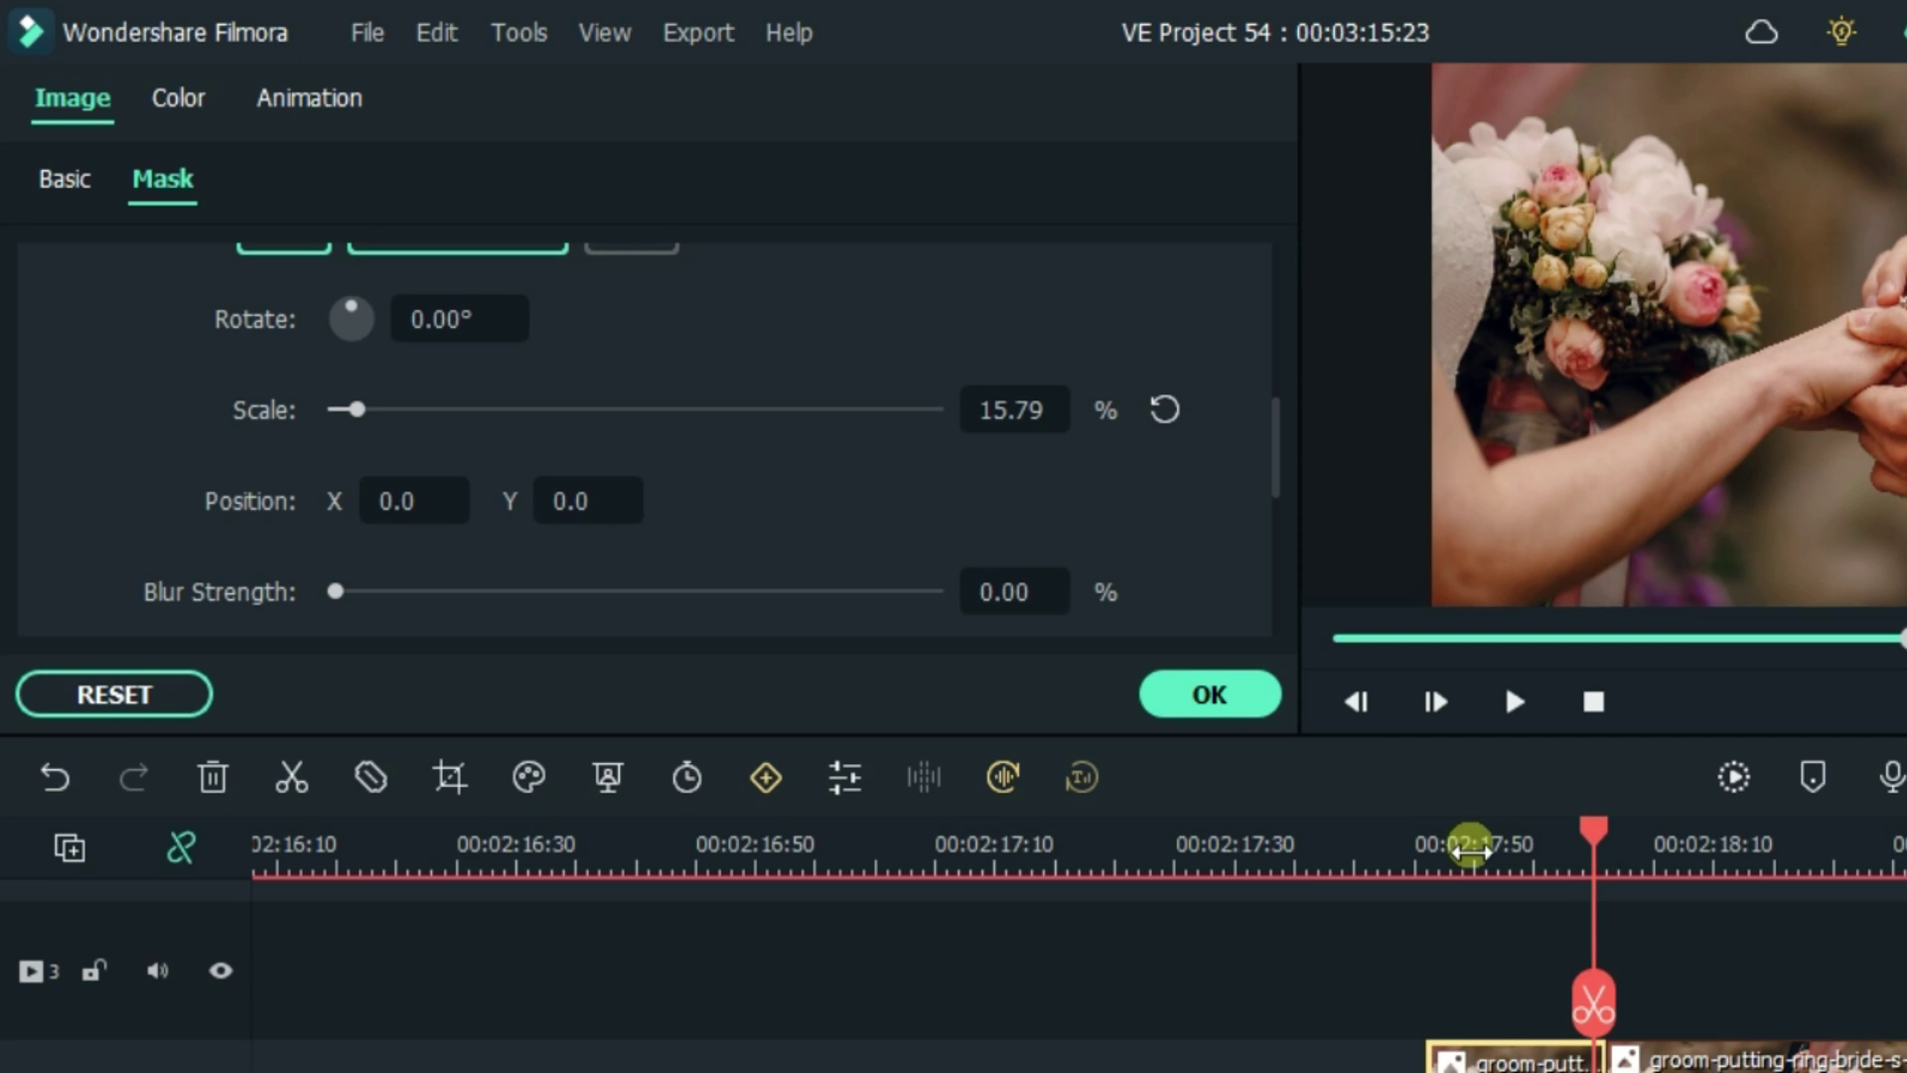
pyautogui.moveTo(374, 403); pyautogui.dragTo(542, 410)
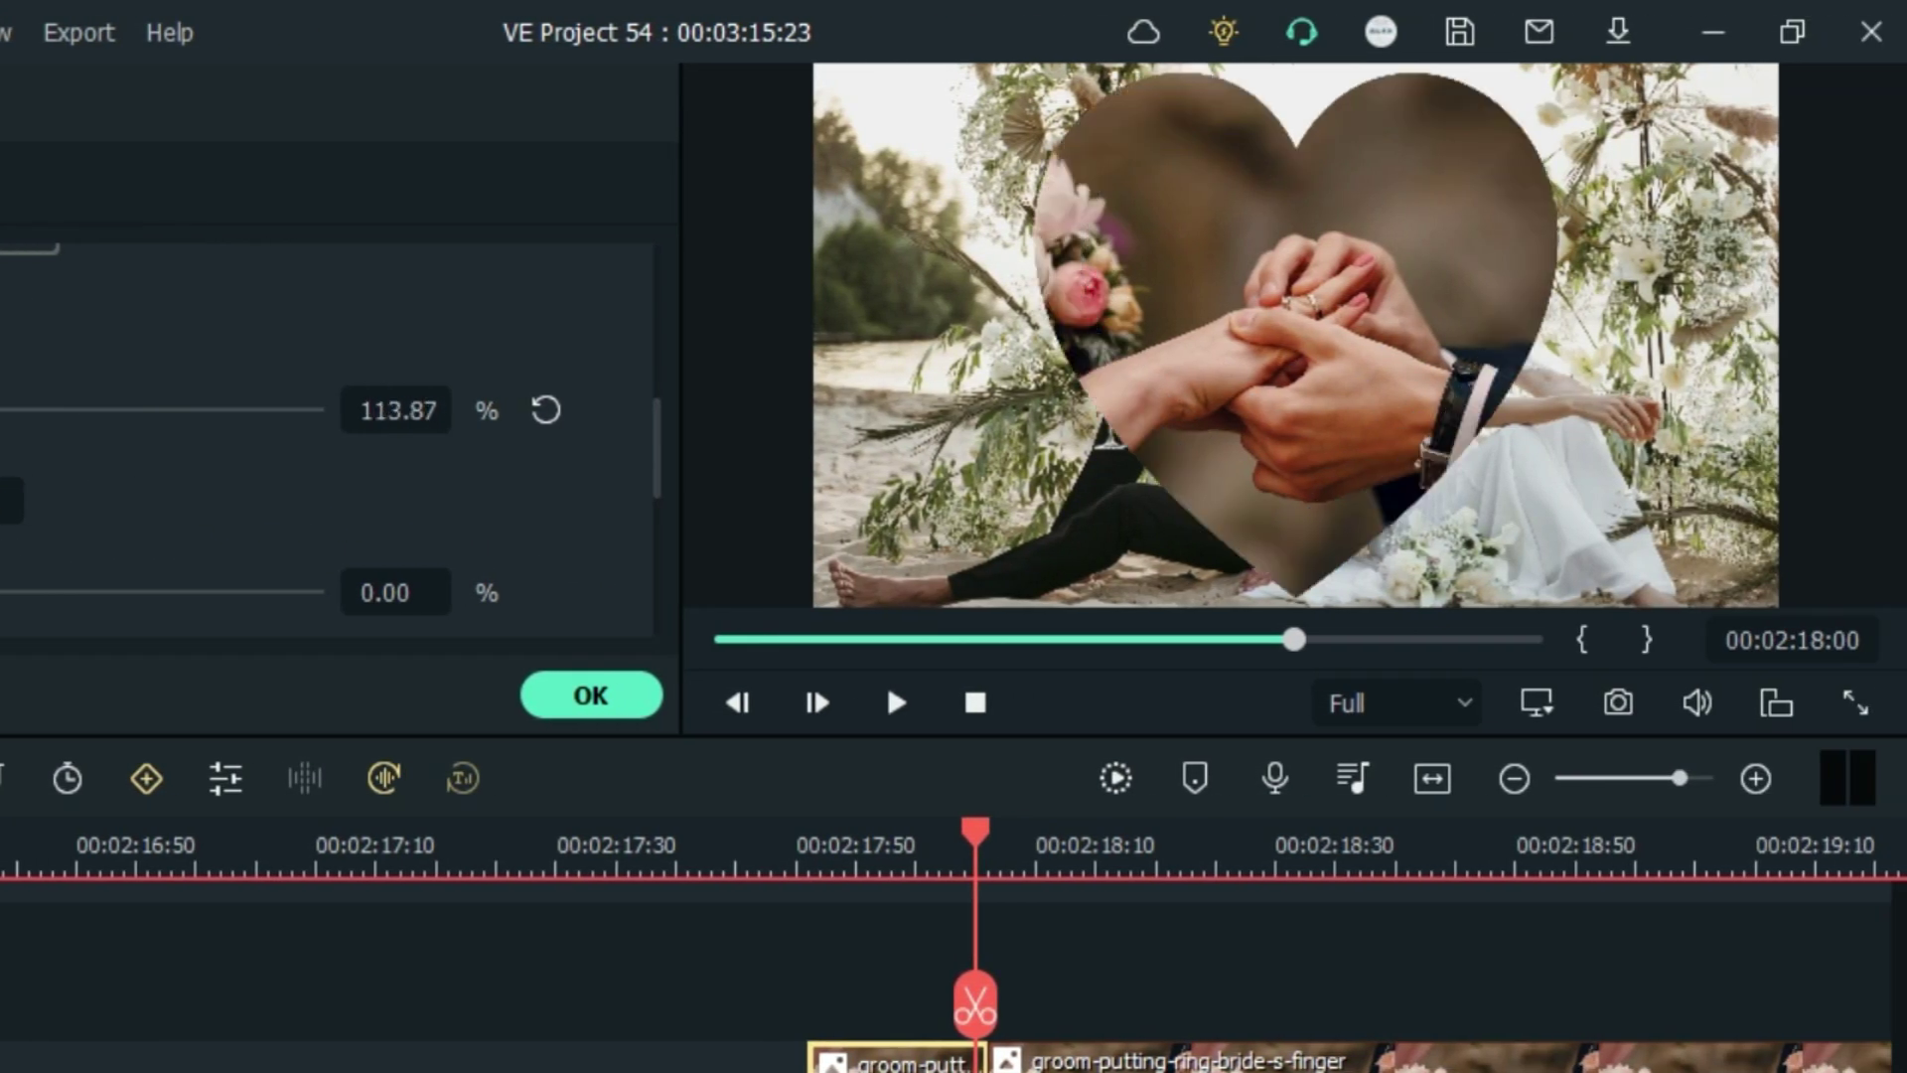
pyautogui.moveTo(0, 459); pyautogui.dragTo(162, 511)
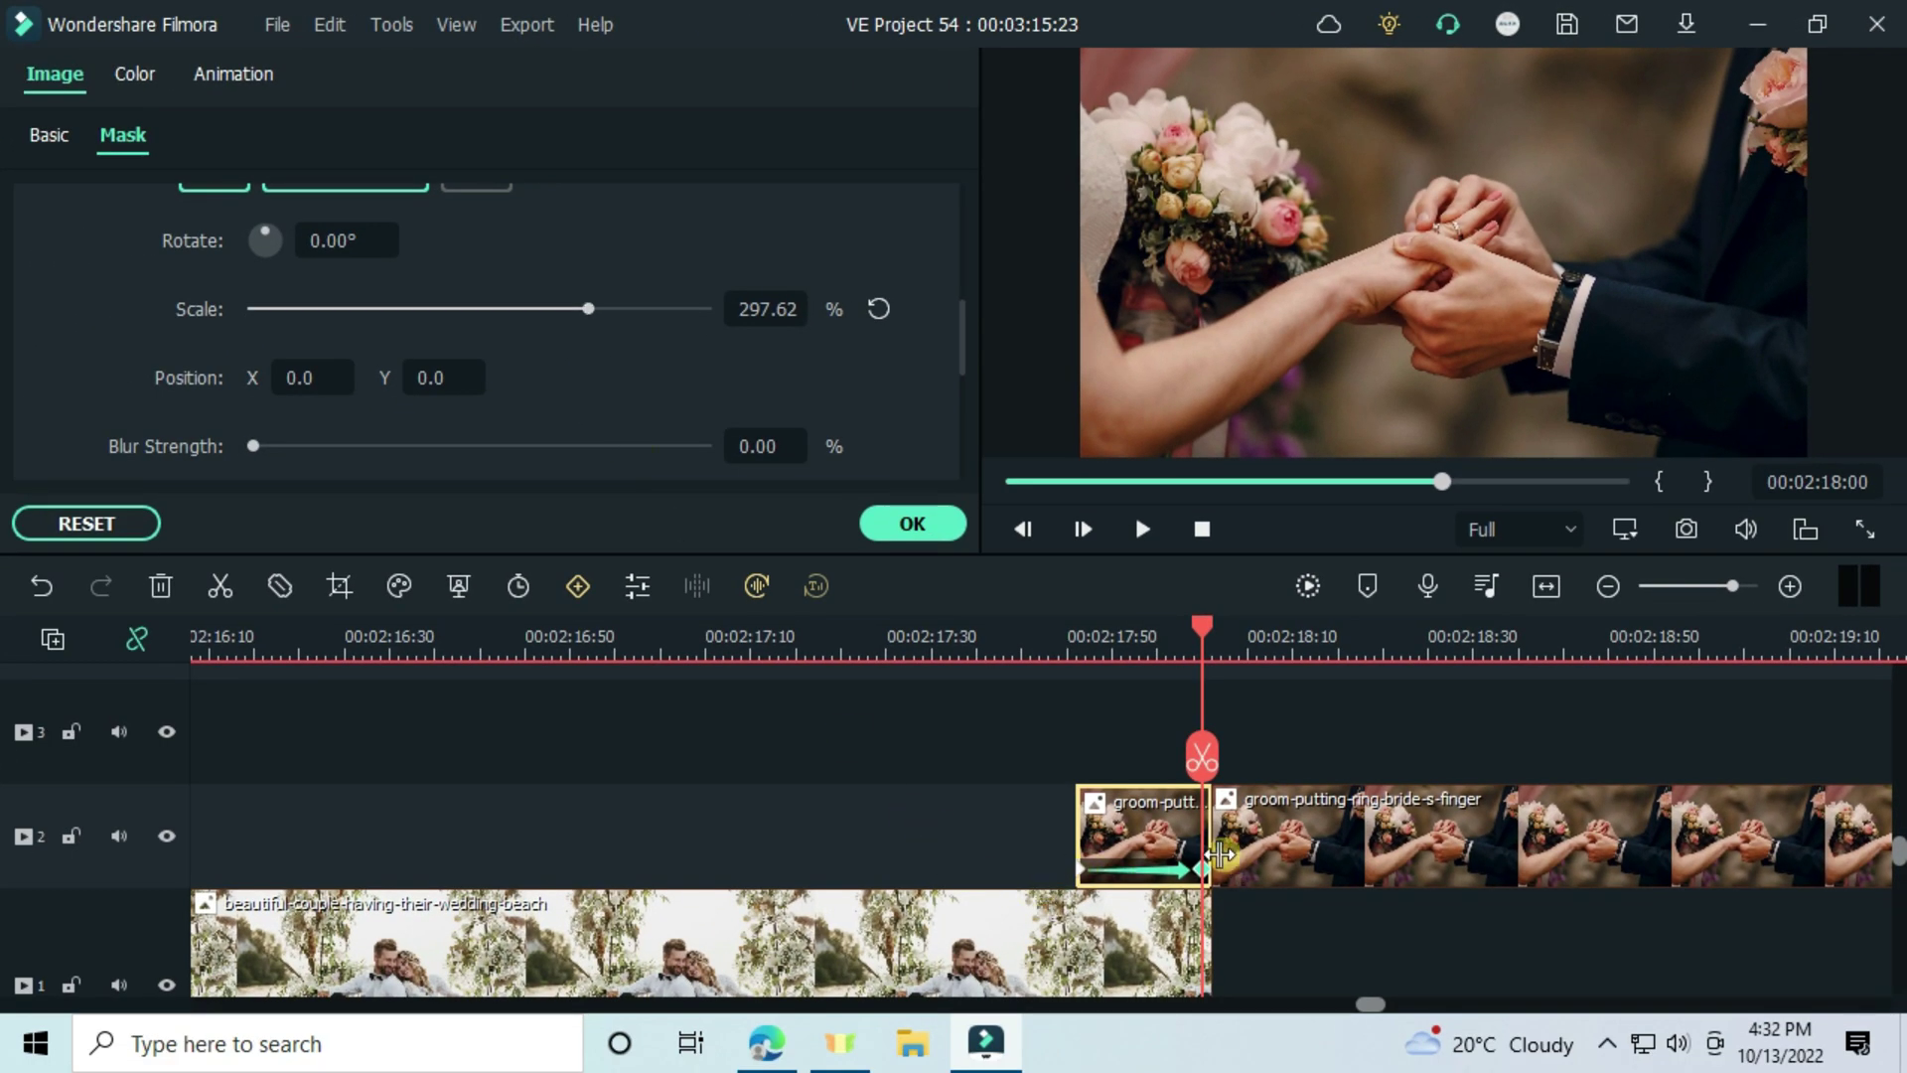
pyautogui.moveTo(1197, 870); pyautogui.dragTo(1224, 870)
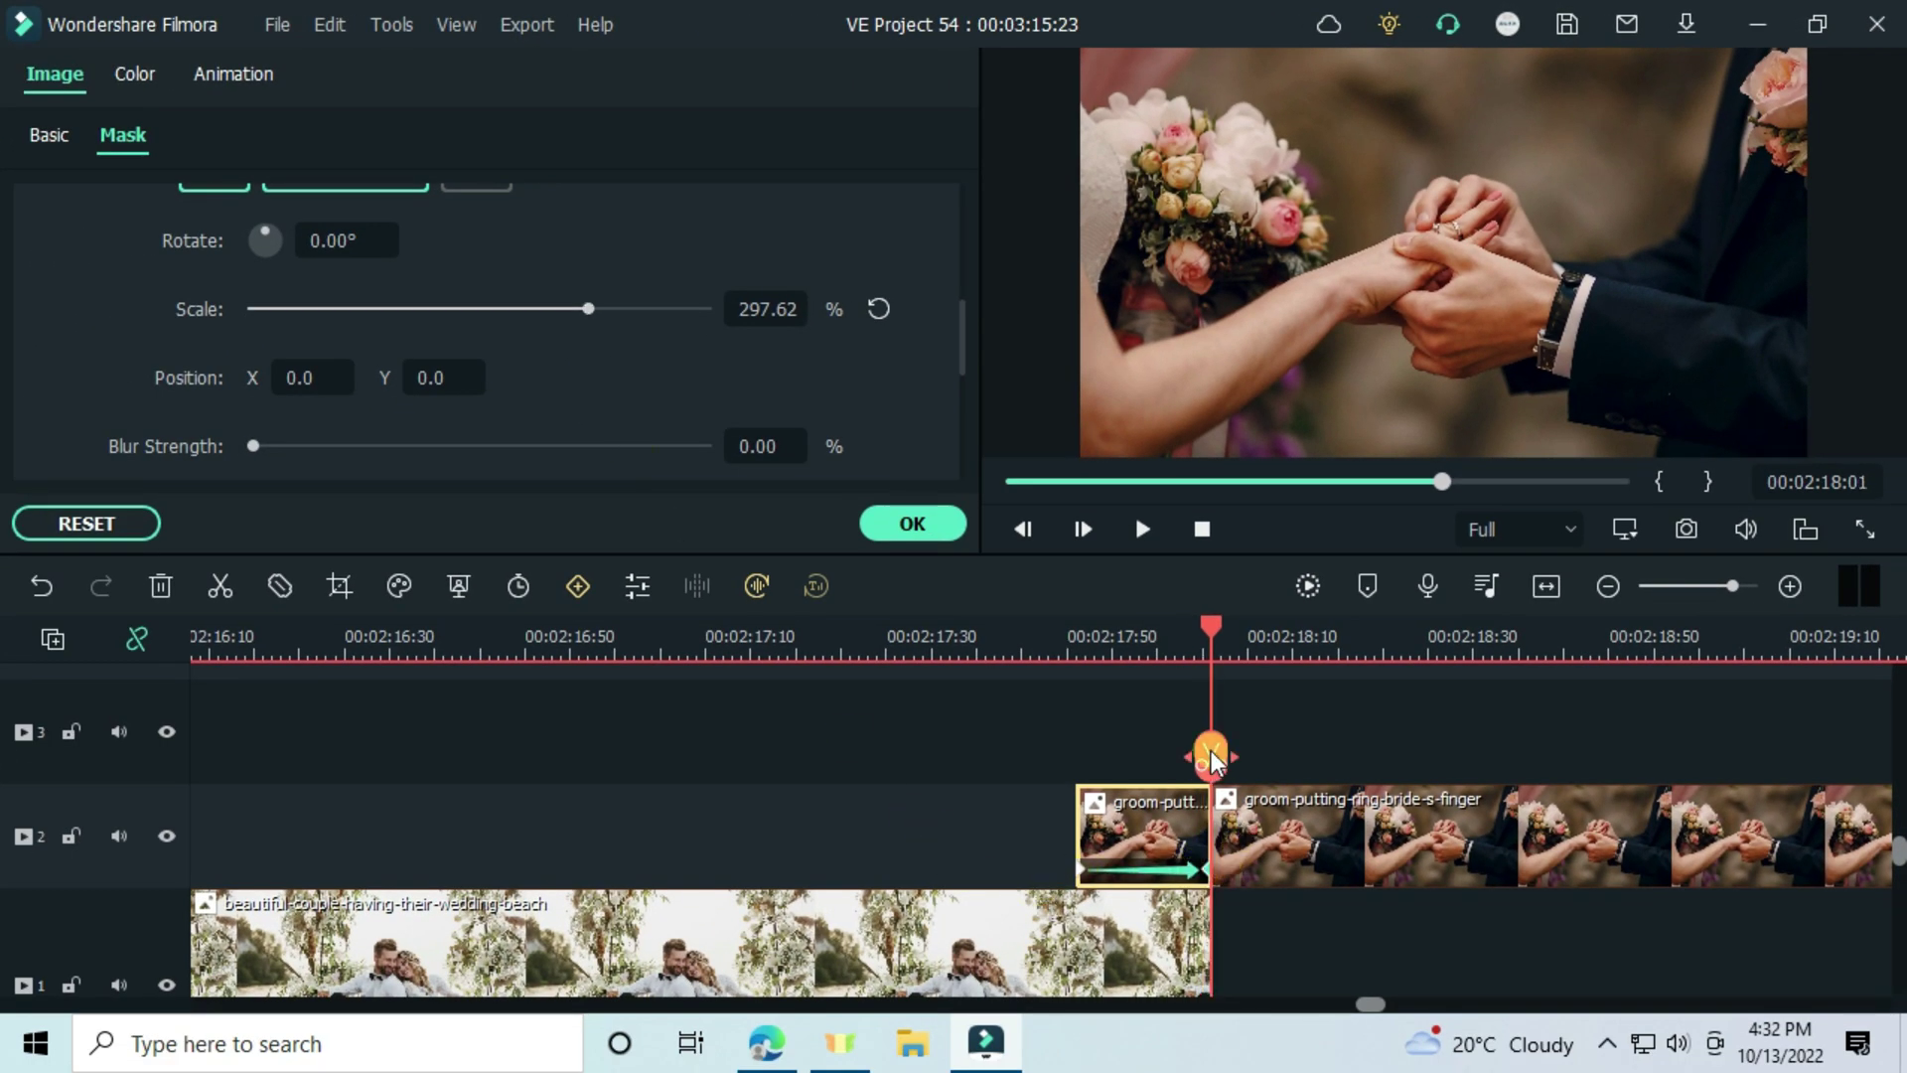
# - Render the timeline preview and play back the heart transition between the two wedding photos twice, starting shortly before the cut
pyautogui.moveTo(1343, 641); pyautogui.dragTo(1141, 761)
pyautogui.click(1309, 586)
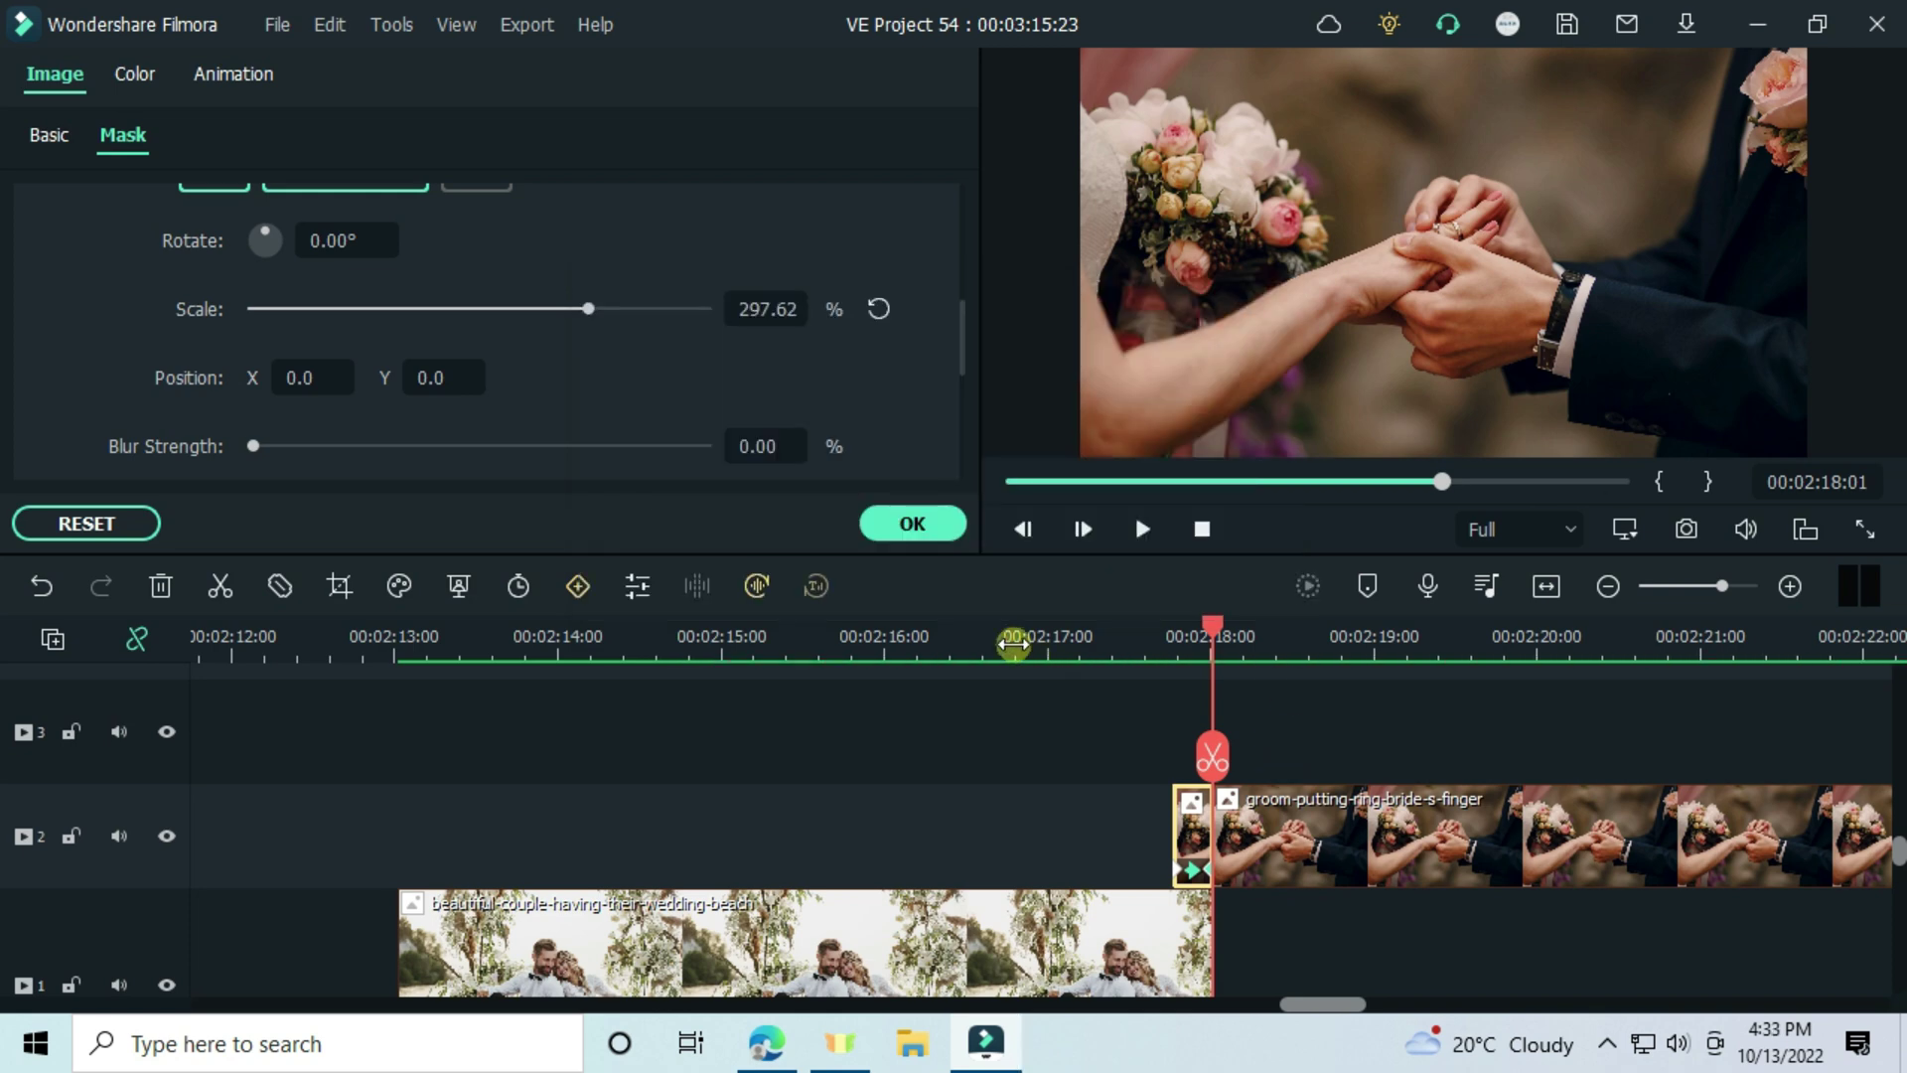
pyautogui.click(988, 637)
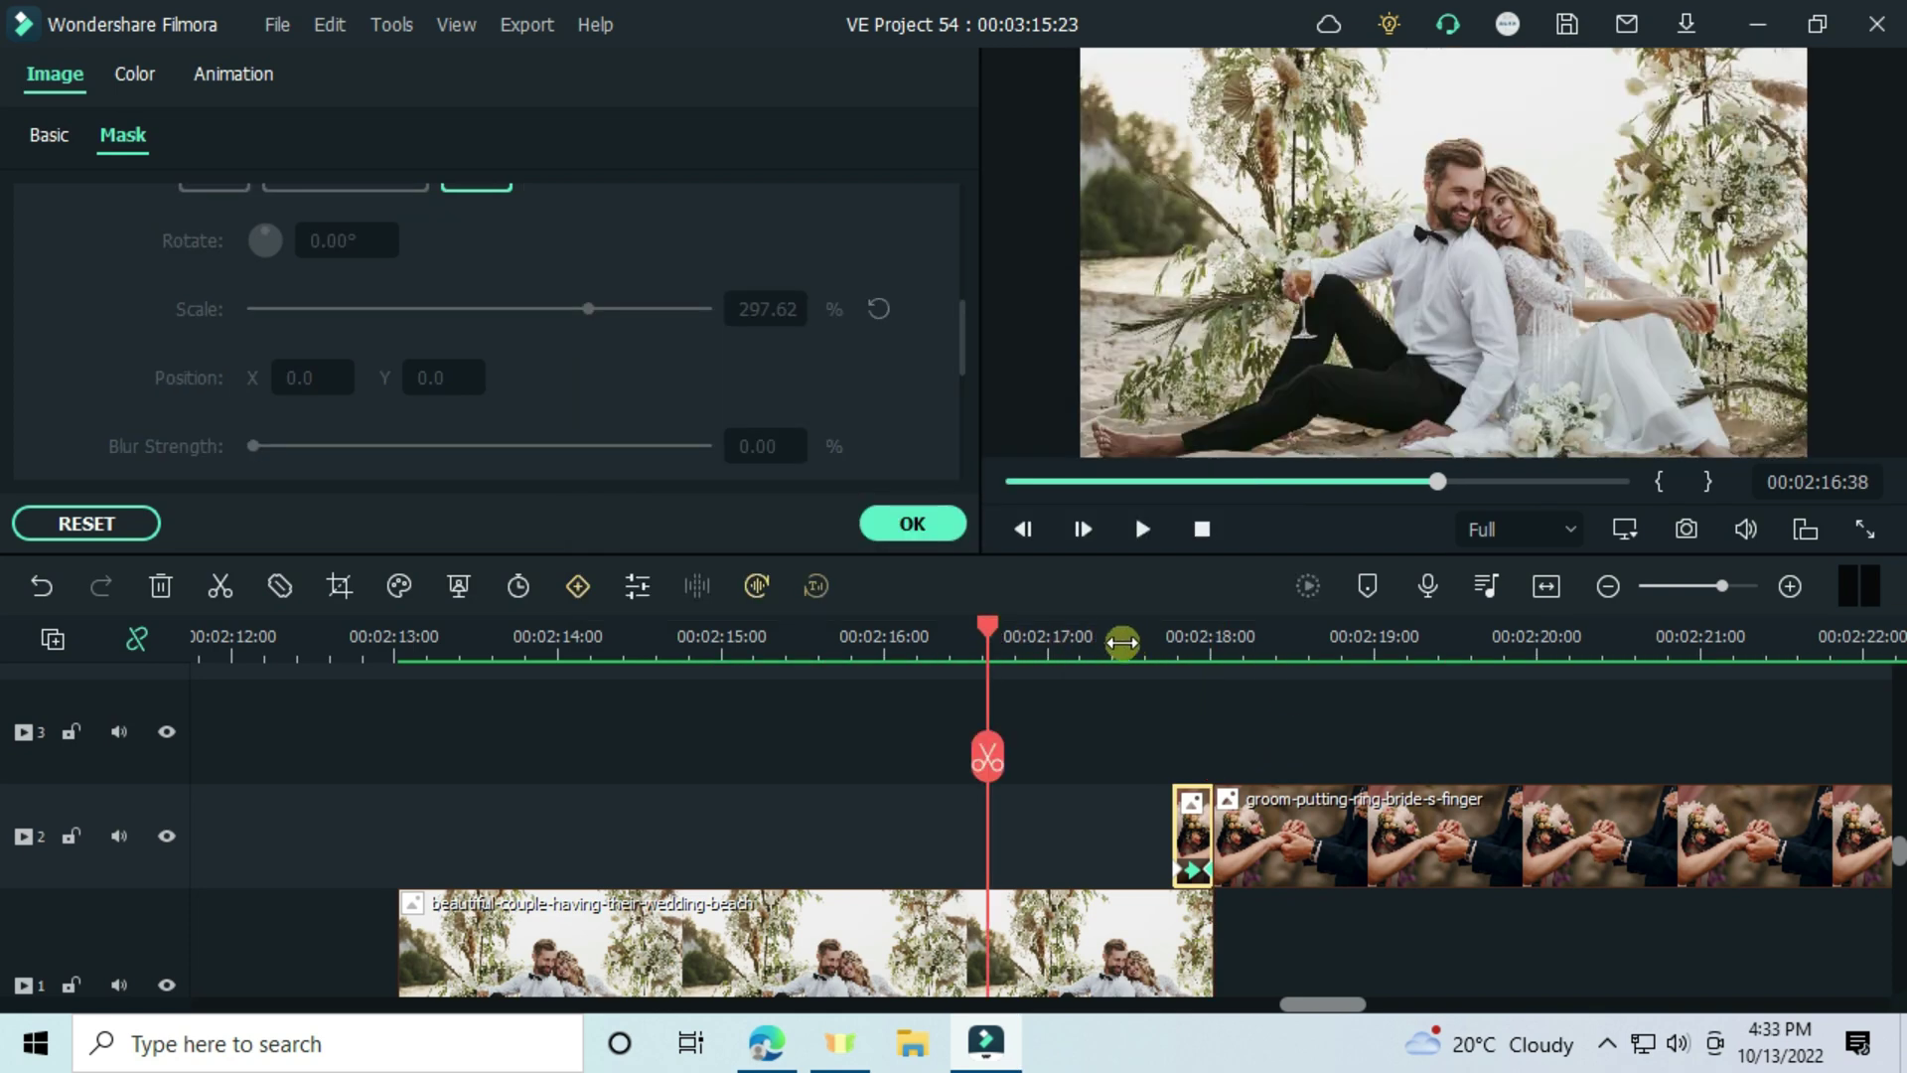
pyautogui.press('space')
pyautogui.press('space')
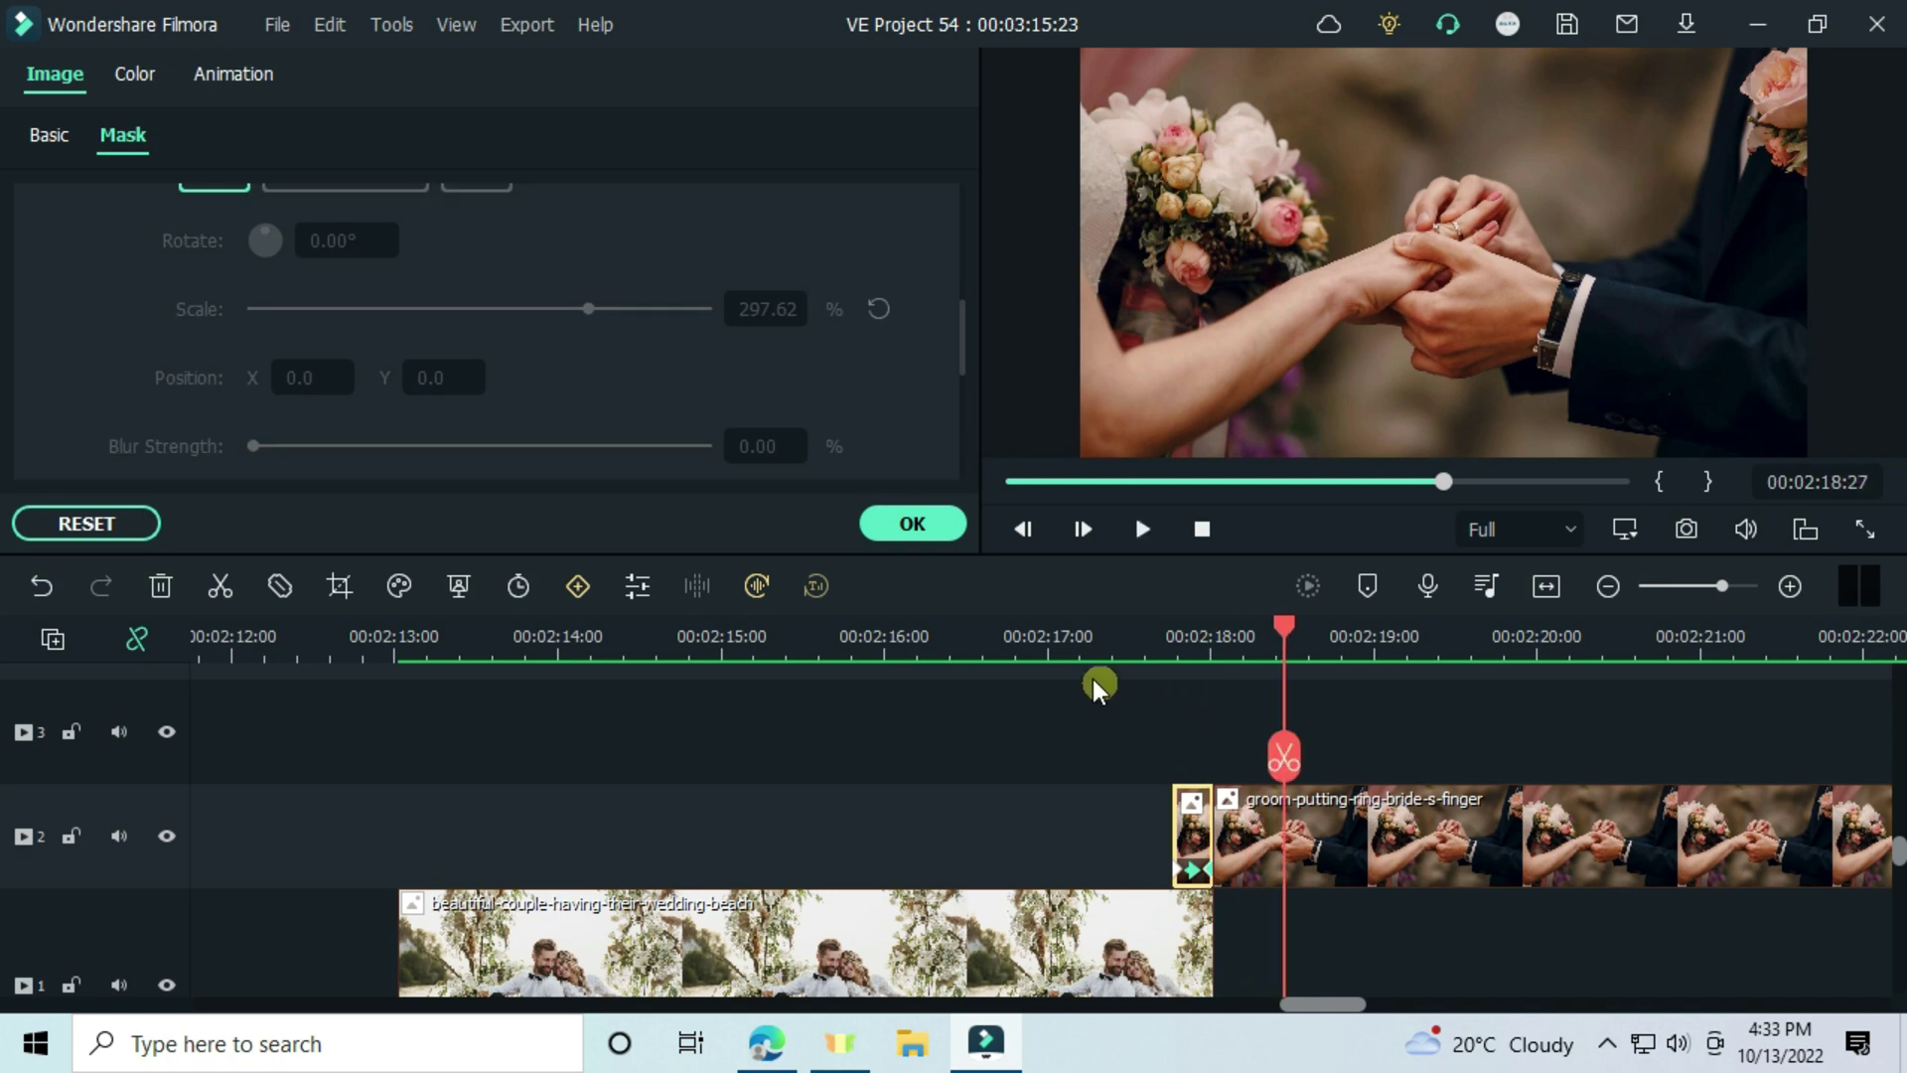
pyautogui.click(999, 637)
pyautogui.press('space')
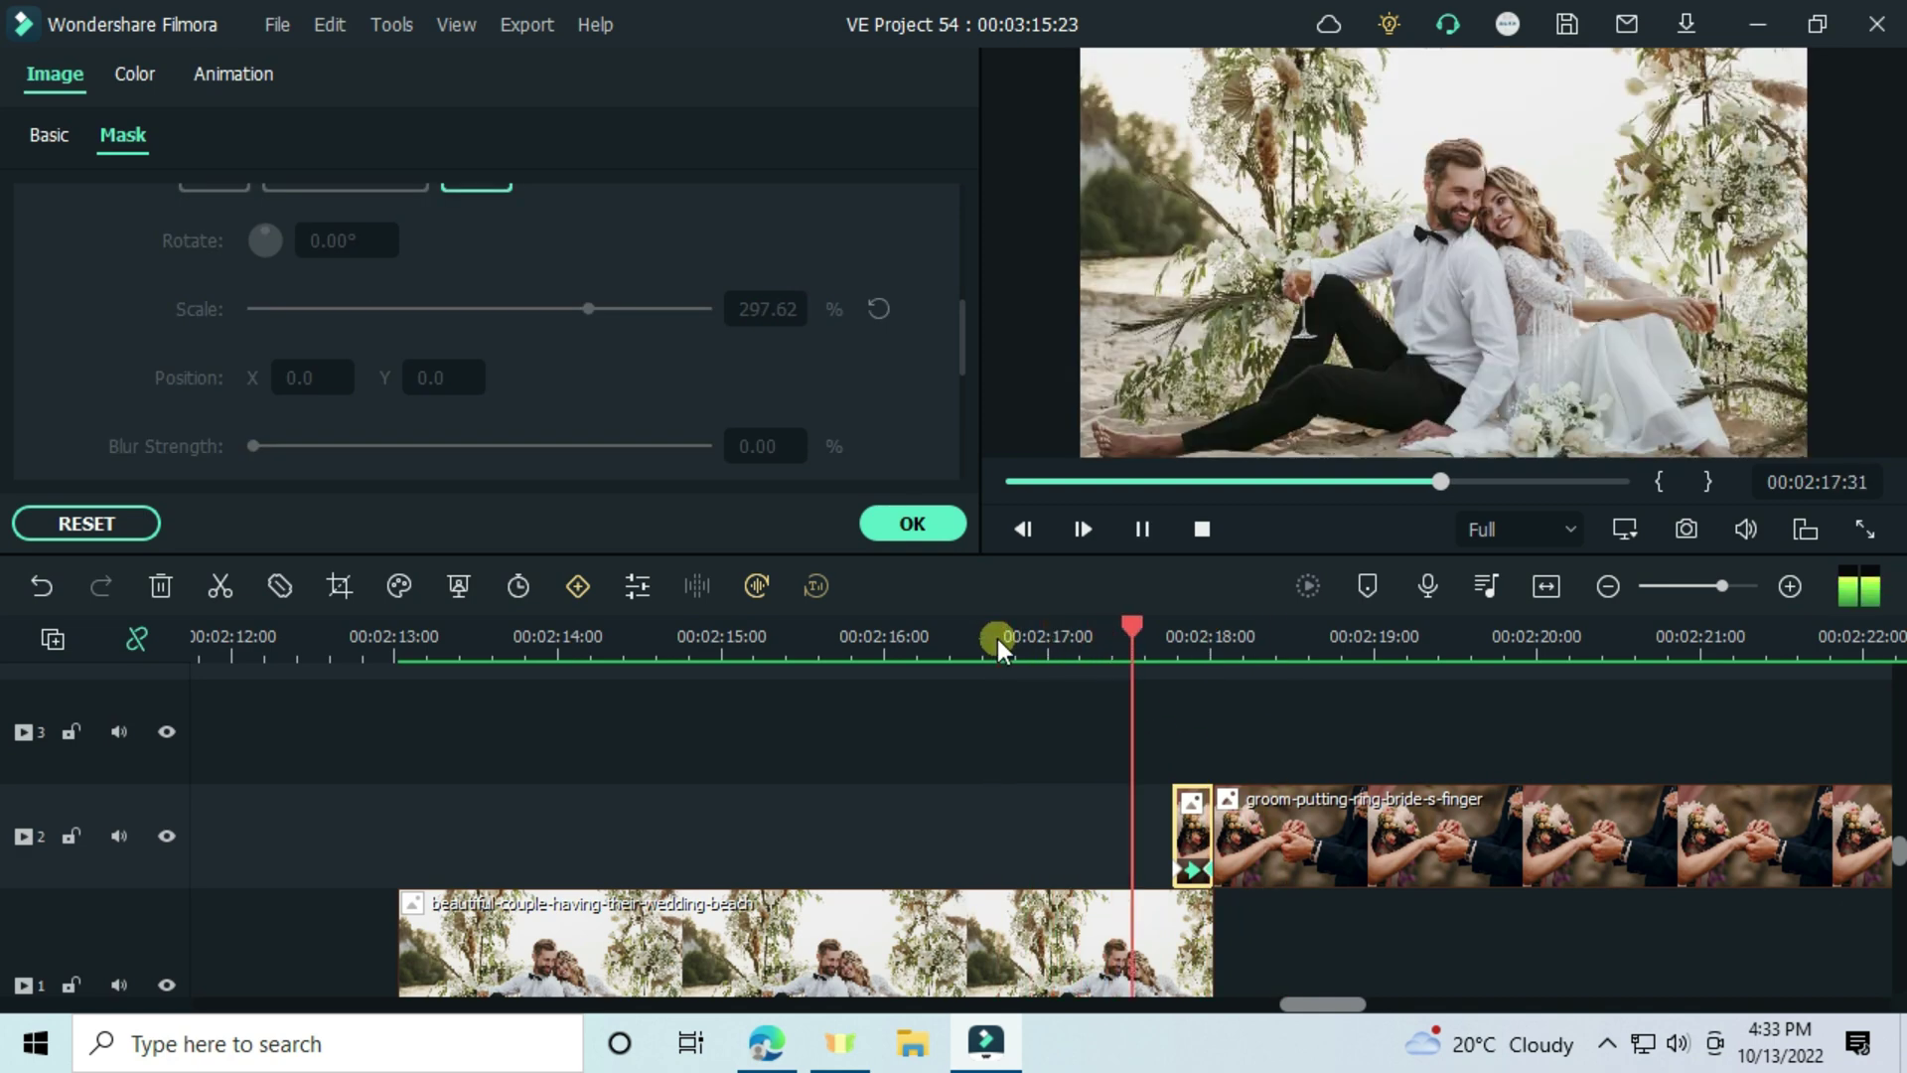